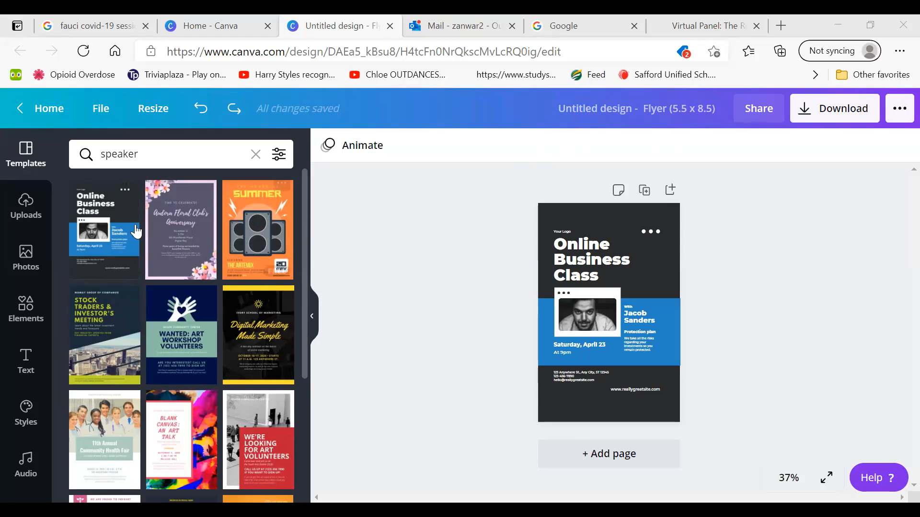
Clear the template search and search the templates for "speaker"
{"action": "left_click", "coordinate": [255, 156]}
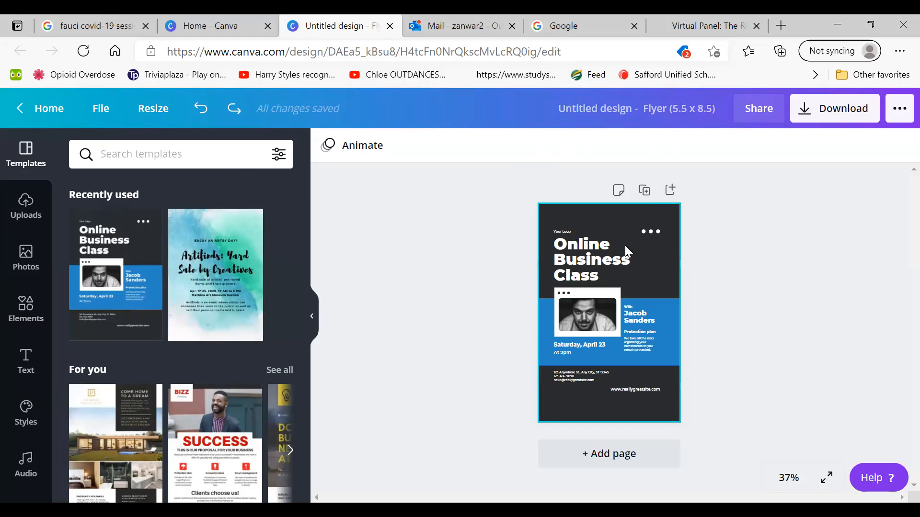
{"action": "type", "text": "speaker"}
{"action": "key", "text": "Return"}
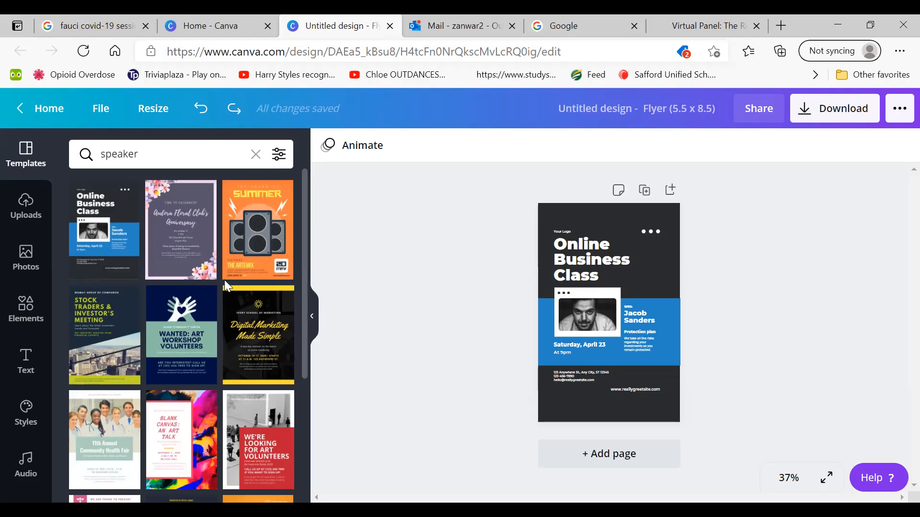
Try the first pages of the Blue Illustrated Graphic Volunteer Flyer and the Pink Photo Background Ministry Event Church Flyer on the page
{"action": "left_click", "coordinate": [187, 328]}
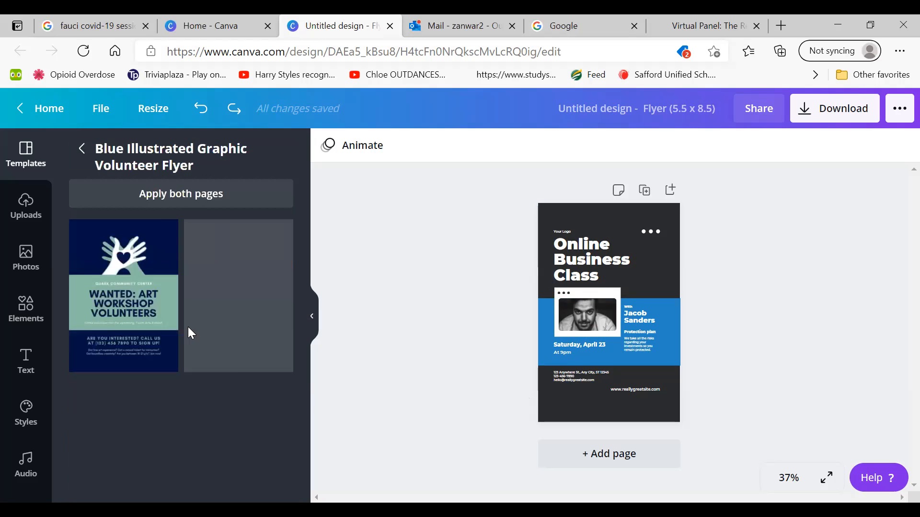
{"action": "left_click", "coordinate": [134, 313]}
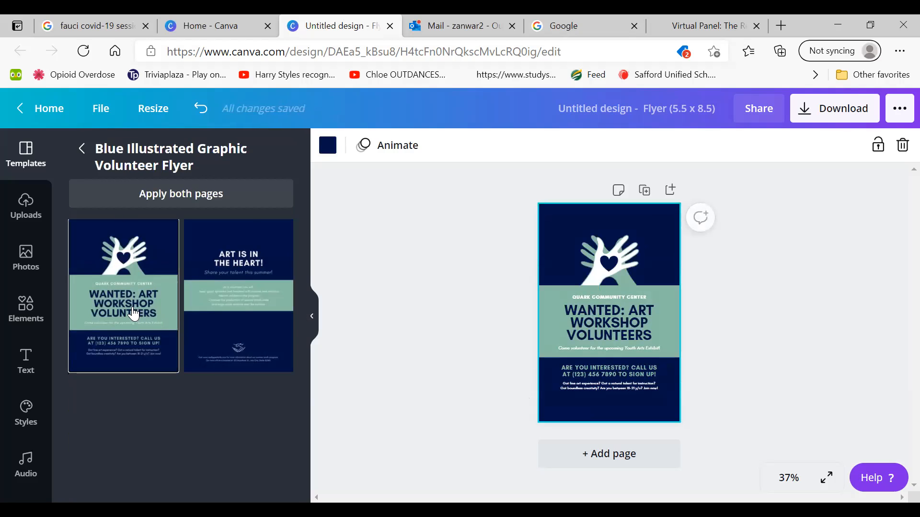
{"action": "left_click", "coordinate": [83, 150]}
{"action": "scroll", "coordinate": [86, 149], "scroll_direction": "down", "scroll_amount": 5}
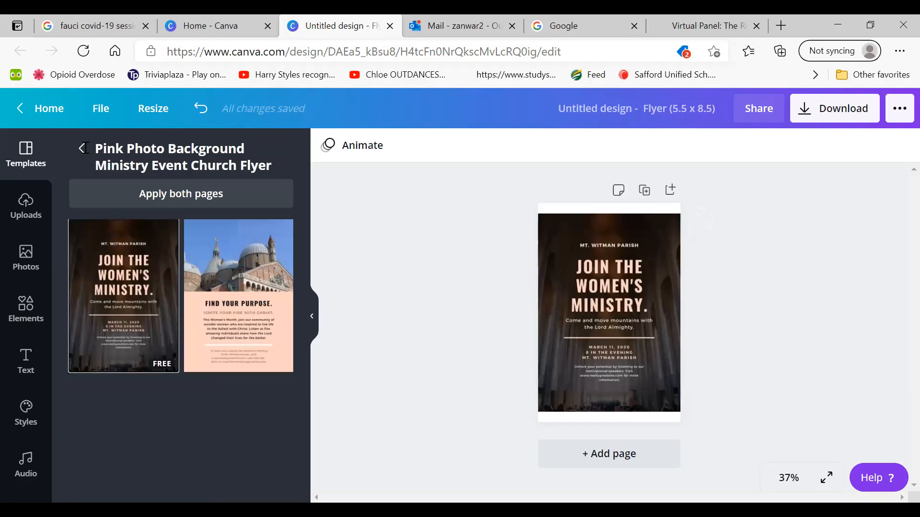
{"action": "left_click", "coordinate": [88, 158]}
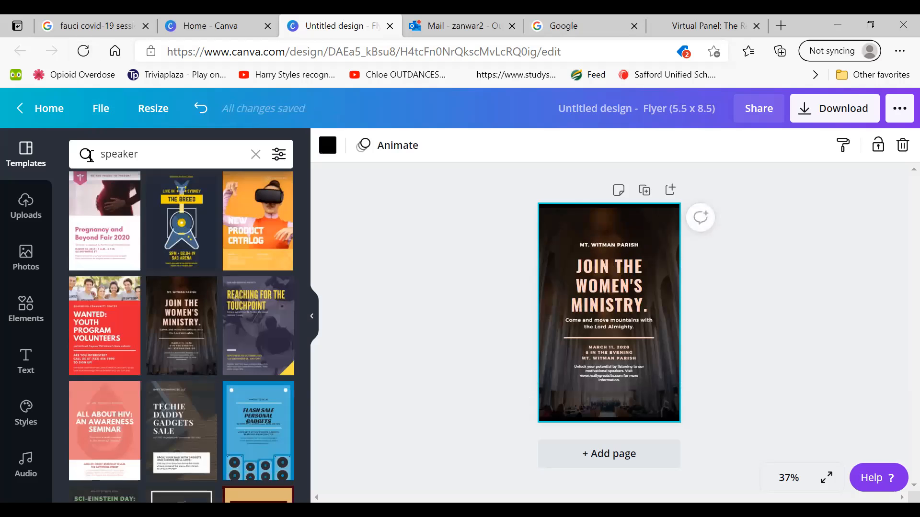
Browse the speaker templates and apply the "Online Business Class" flyer to the page
{"action": "scroll", "coordinate": [89, 157], "scroll_direction": "down", "scroll_amount": 4}
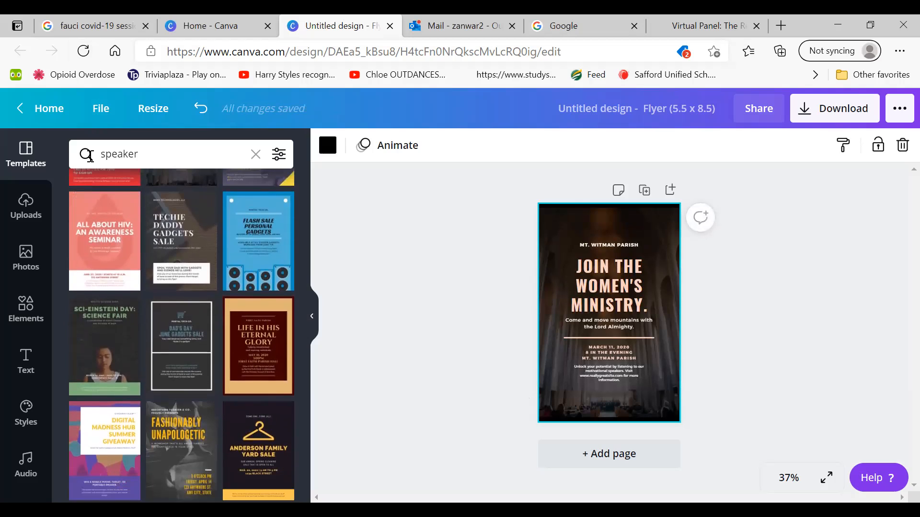
{"action": "scroll", "coordinate": [89, 157], "scroll_direction": "up", "scroll_amount": 3}
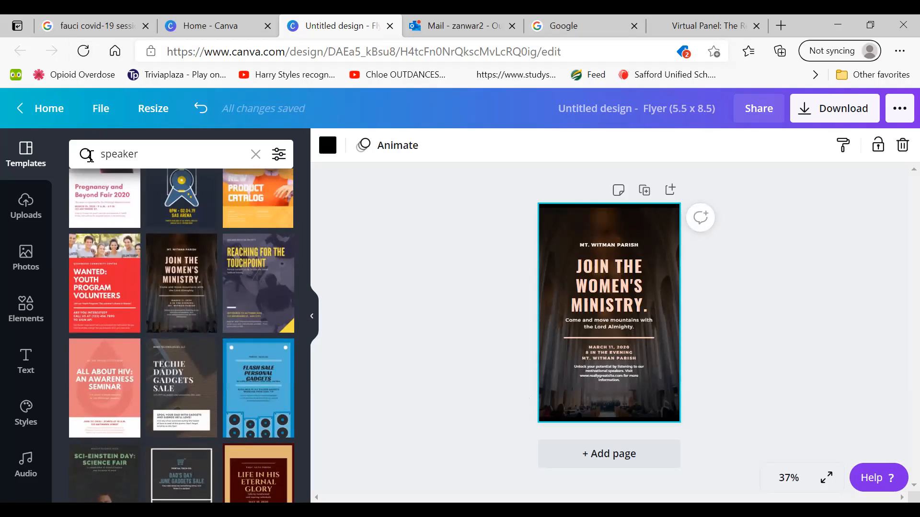
{"action": "scroll", "coordinate": [89, 157], "scroll_direction": "up", "scroll_amount": 1}
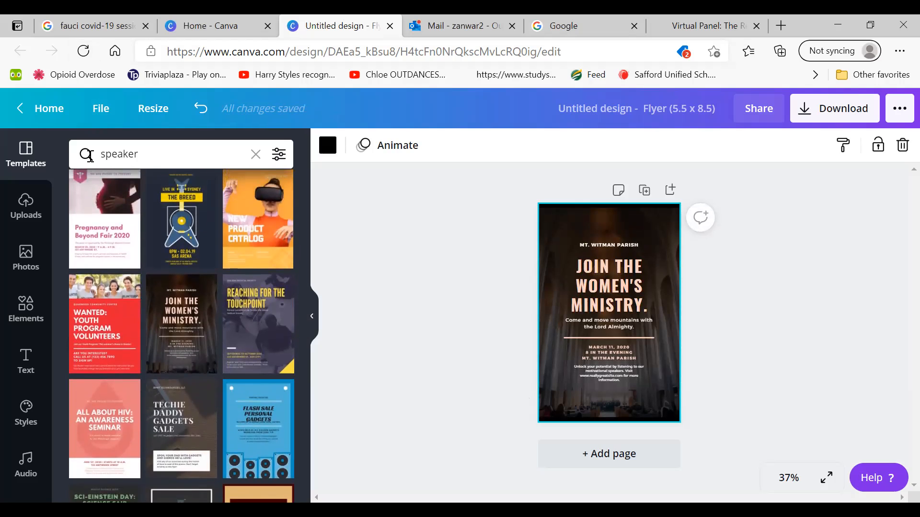
{"action": "scroll", "coordinate": [89, 155], "scroll_direction": "up", "scroll_amount": 5}
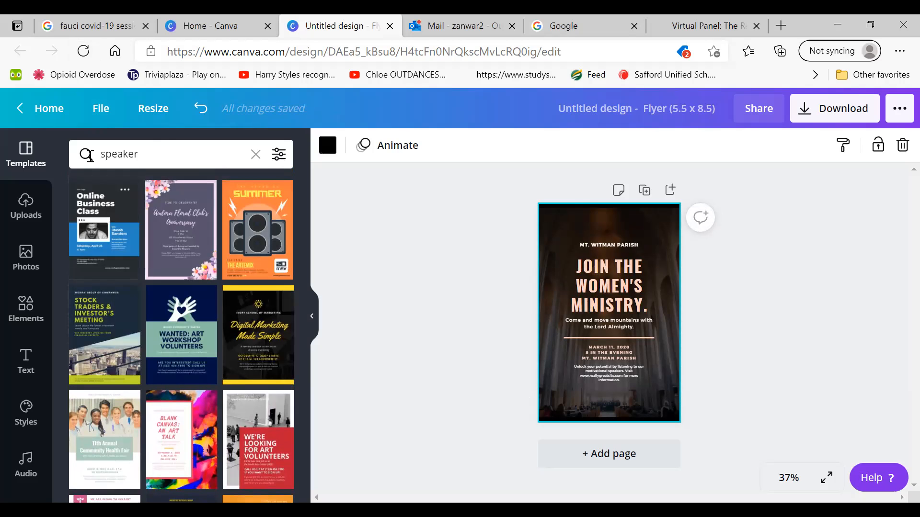
{"action": "left_click", "coordinate": [107, 246]}
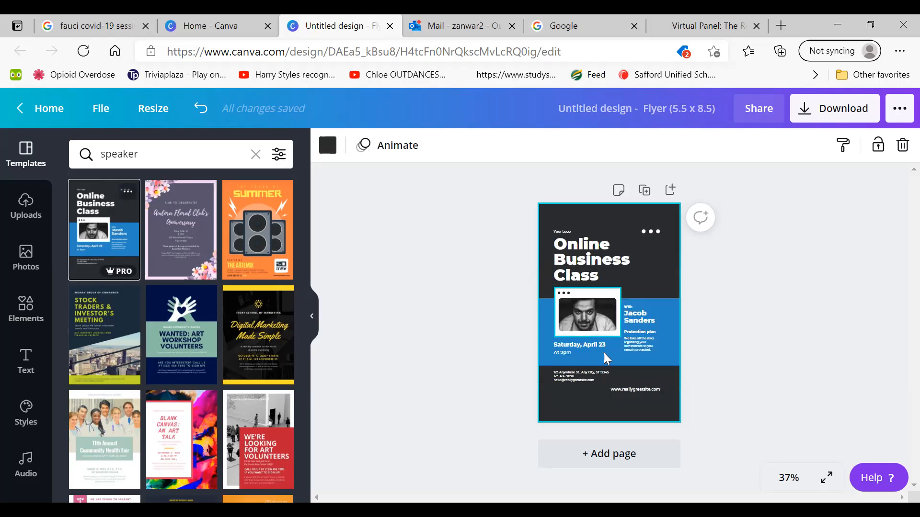
{"action": "left_click", "coordinate": [444, 333]}
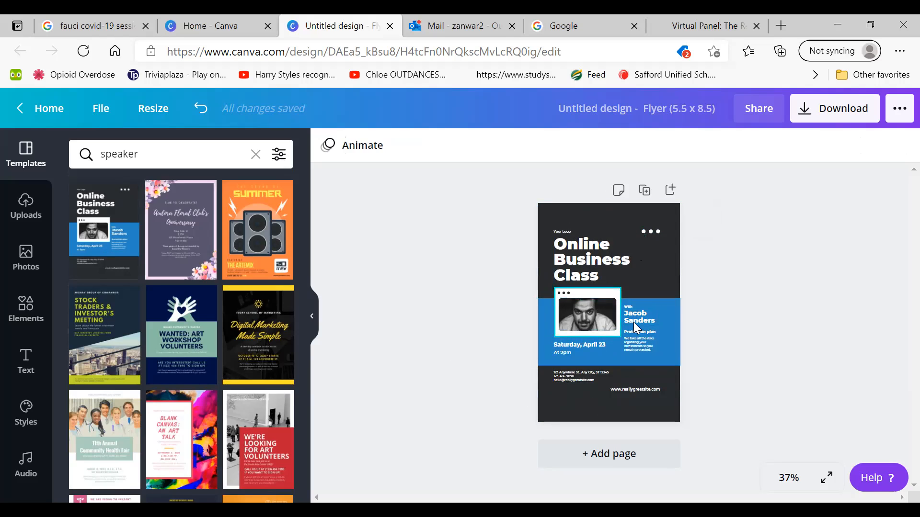
Delete the blue band behind the photo and the three-dot decoration near the flyer's upper right corner
{"action": "left_click", "coordinate": [671, 310]}
{"action": "left_click_drag", "start_coordinate": [684, 298], "coordinate": [664, 253]}
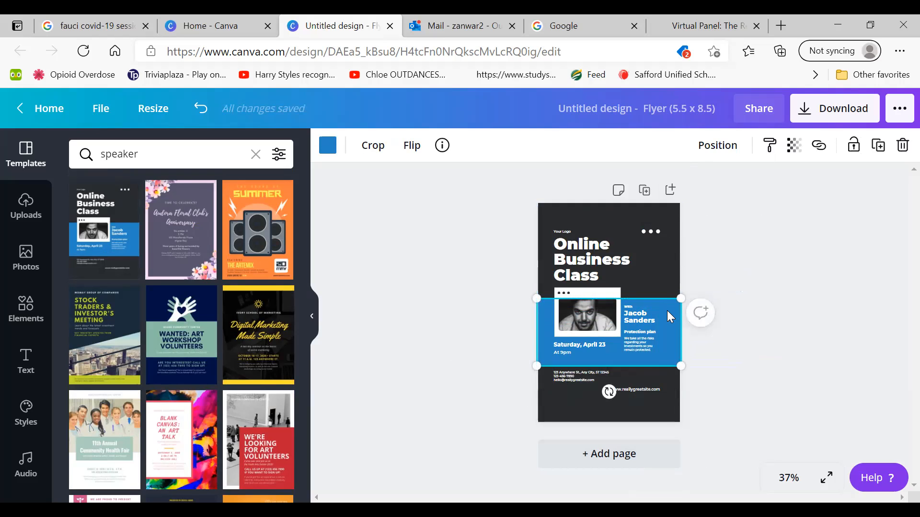
{"action": "key", "text": "Delete"}
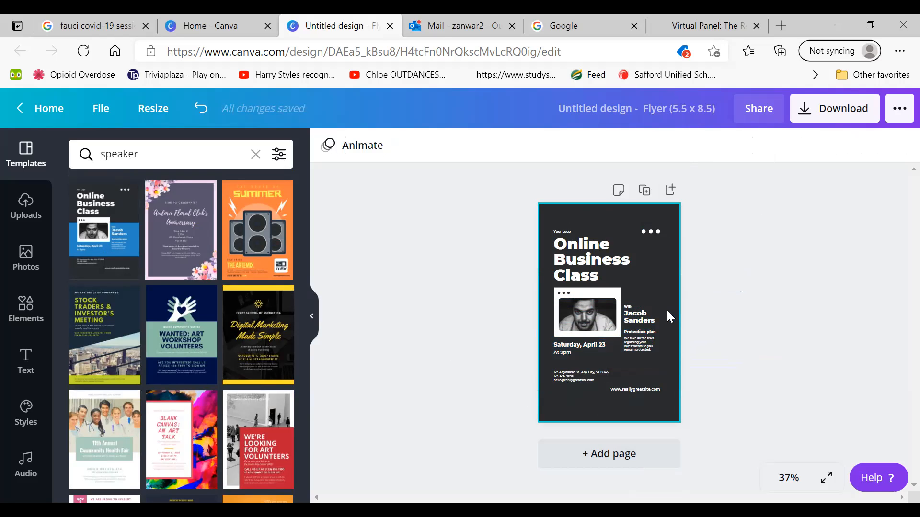
{"action": "left_click", "coordinate": [651, 231]}
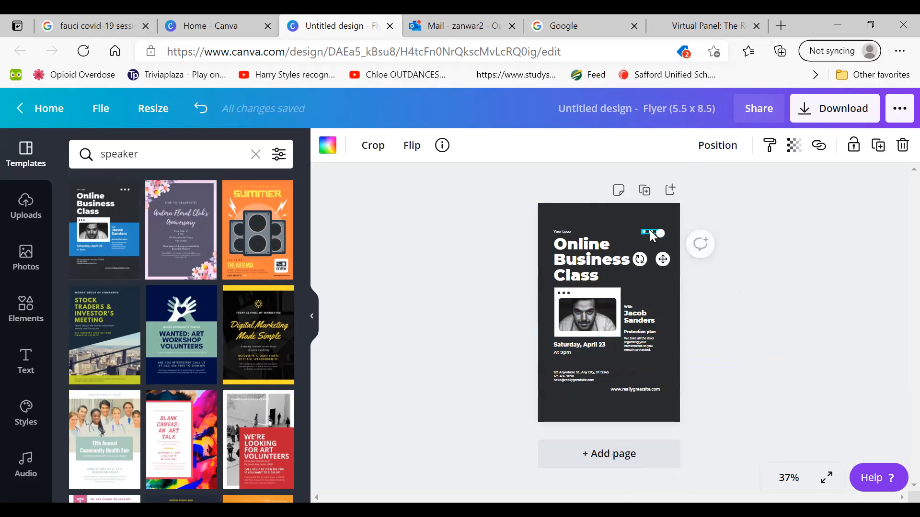
{"action": "key", "text": "Delete"}
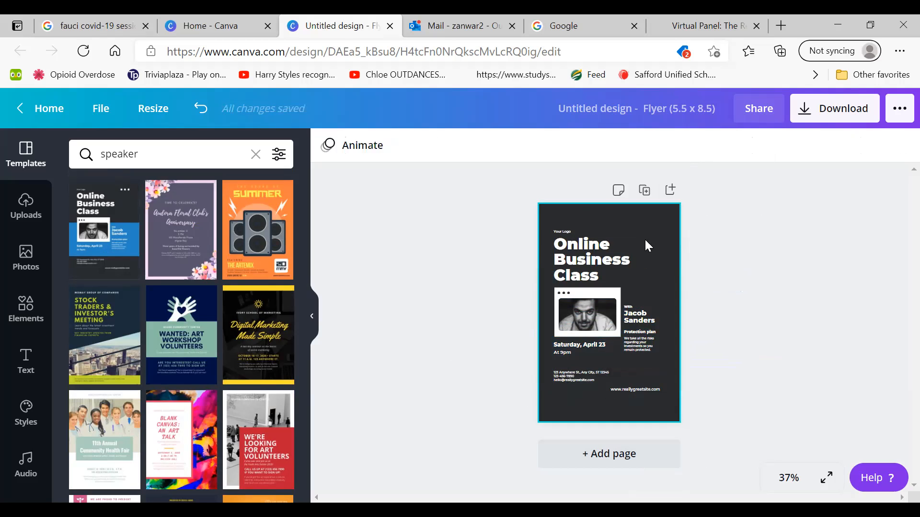
Delete the website line and the address and contact text block near the bottom of the flyer
{"action": "left_click", "coordinate": [643, 388]}
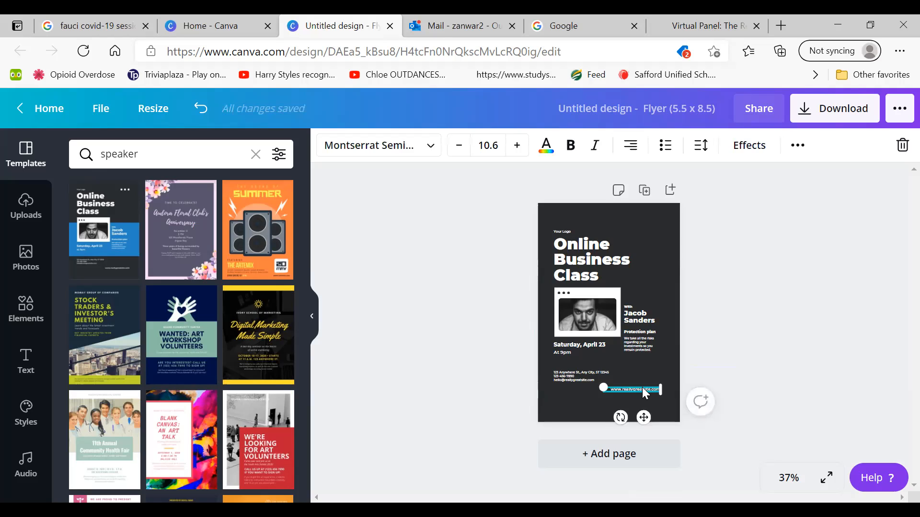
{"action": "key", "text": "Delete"}
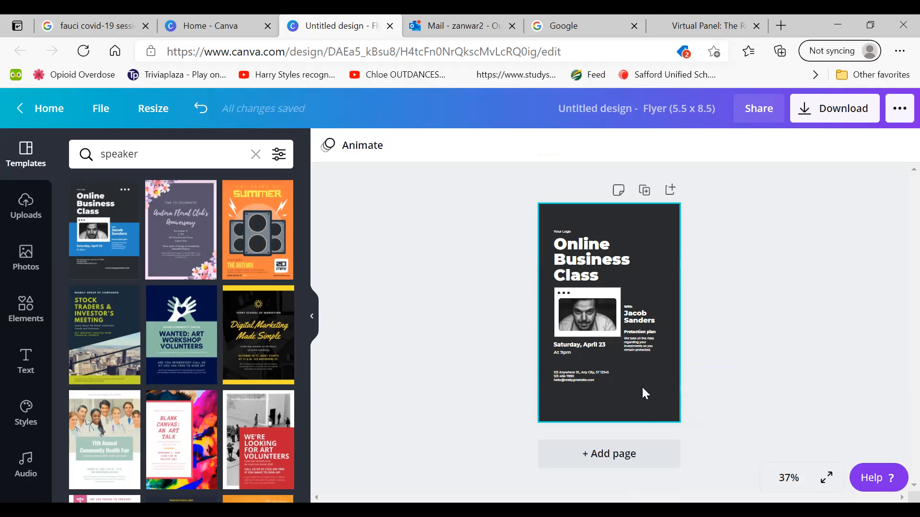
{"action": "left_click", "coordinate": [576, 382]}
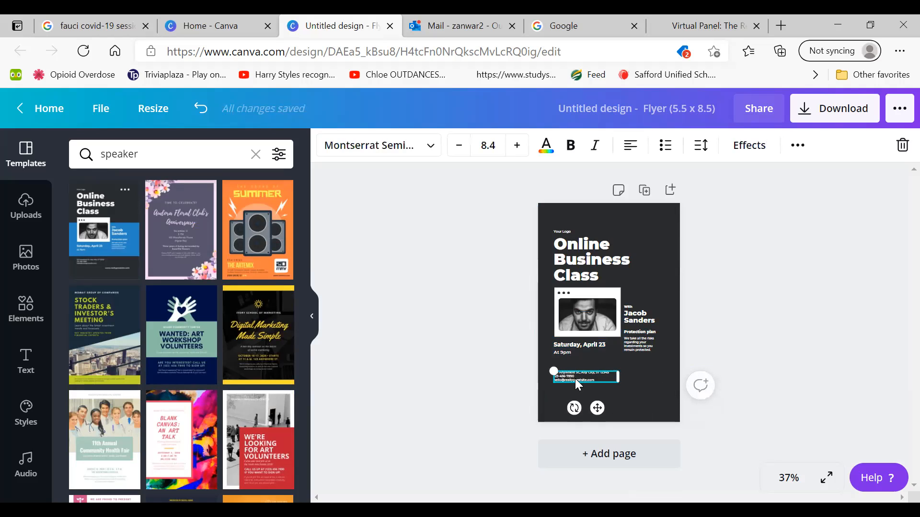
{"action": "key", "text": "Delete"}
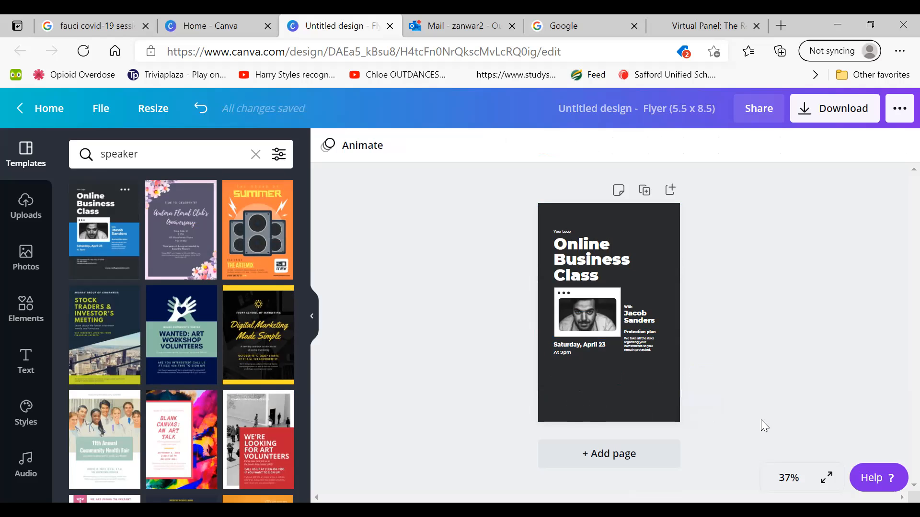
Preview the flyer in full screen, return to the editor and set the page view to 50% zoom
{"action": "left_click", "coordinate": [826, 478]}
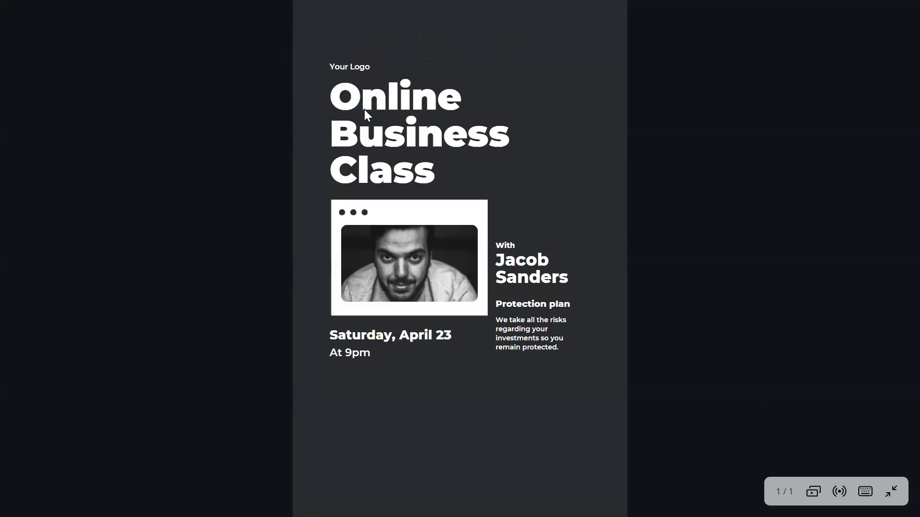
{"action": "key", "text": "Escape"}
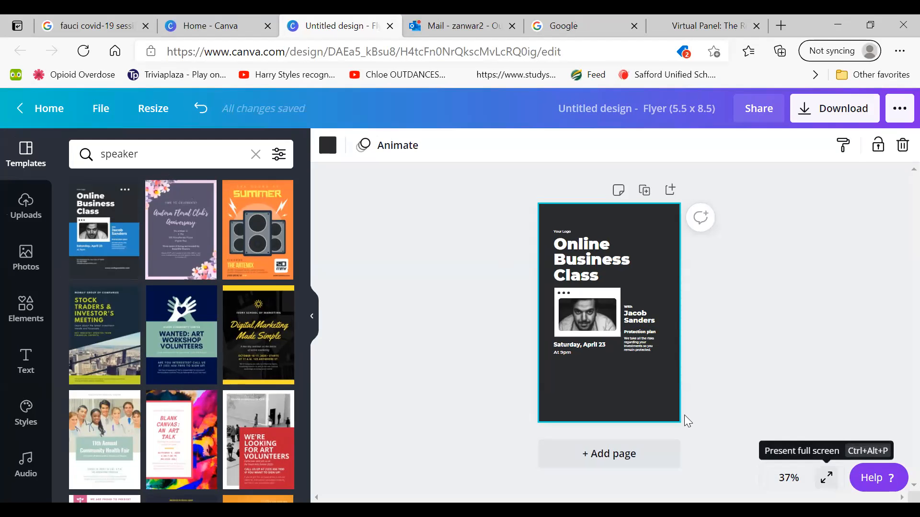
{"action": "left_click", "coordinate": [826, 477]}
{"action": "key", "text": "Escape"}
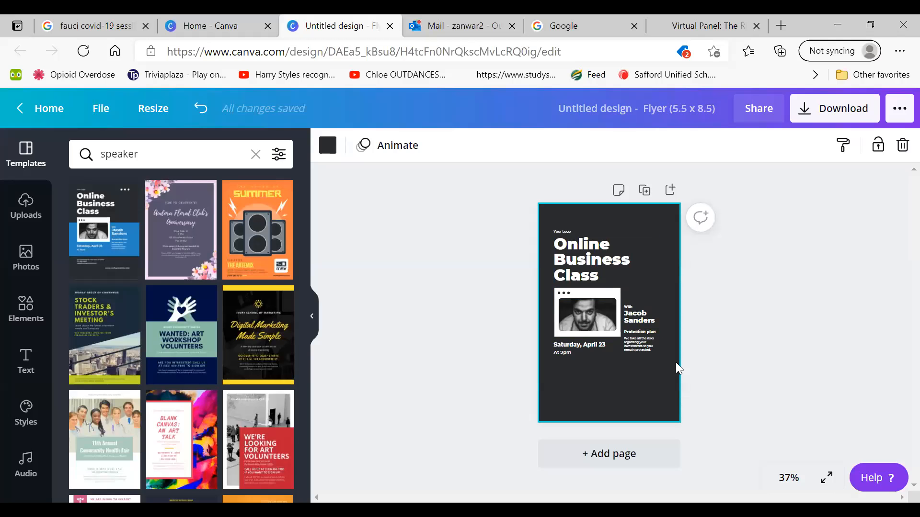
{"action": "left_click", "coordinate": [788, 477]}
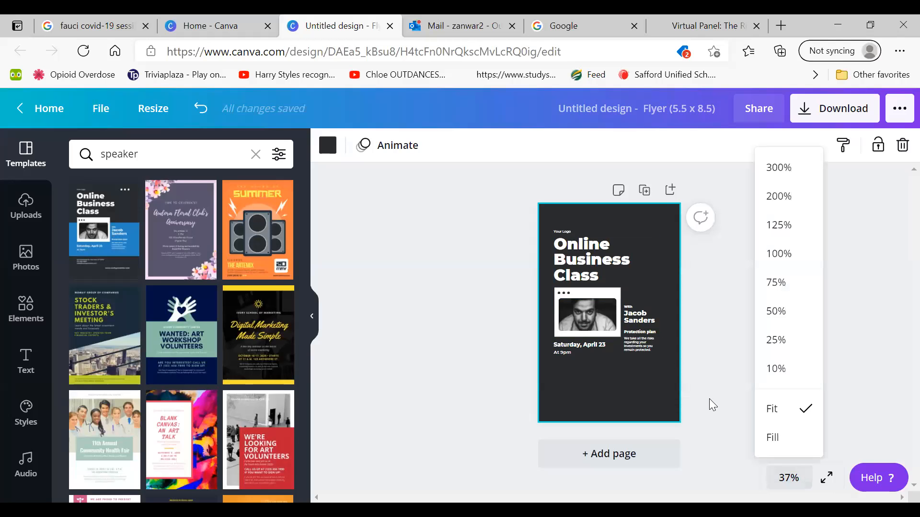
{"action": "left_click", "coordinate": [782, 254]}
{"action": "left_click", "coordinate": [789, 477]}
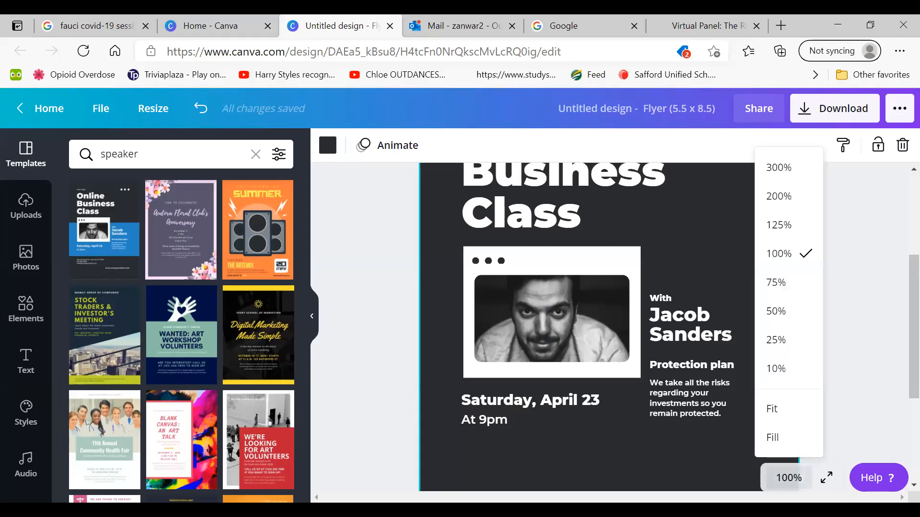
{"action": "left_click", "coordinate": [781, 283]}
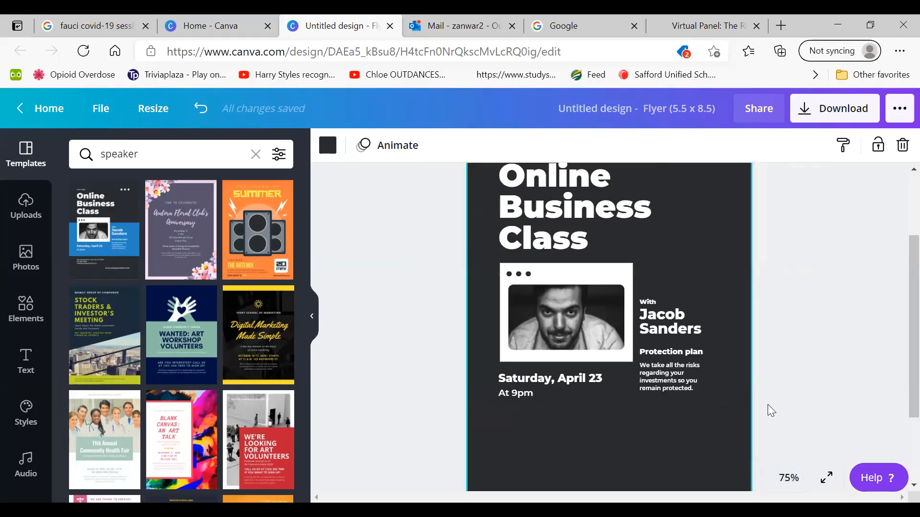
{"action": "left_click", "coordinate": [789, 478]}
{"action": "left_click", "coordinate": [776, 312]}
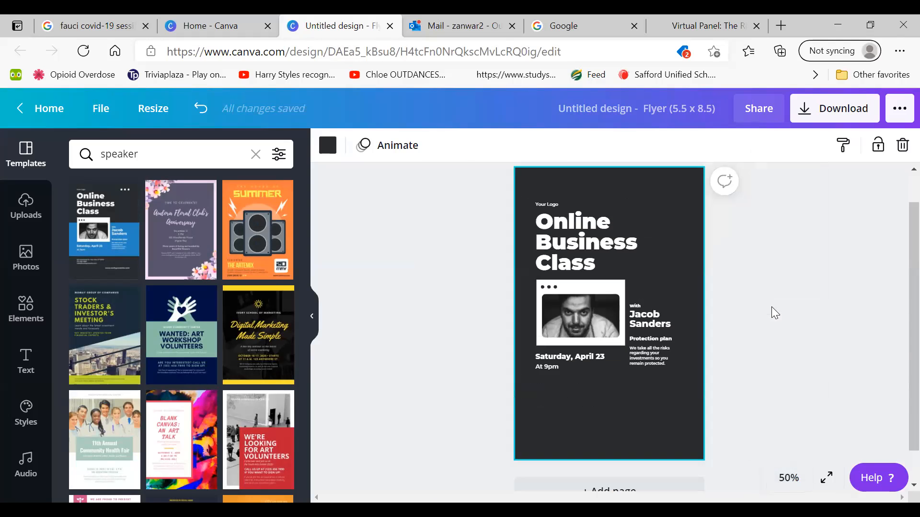
Replace the "Your Logo" text above the headline with "Mason MWHO Presents..."
{"action": "left_click", "coordinate": [557, 207]}
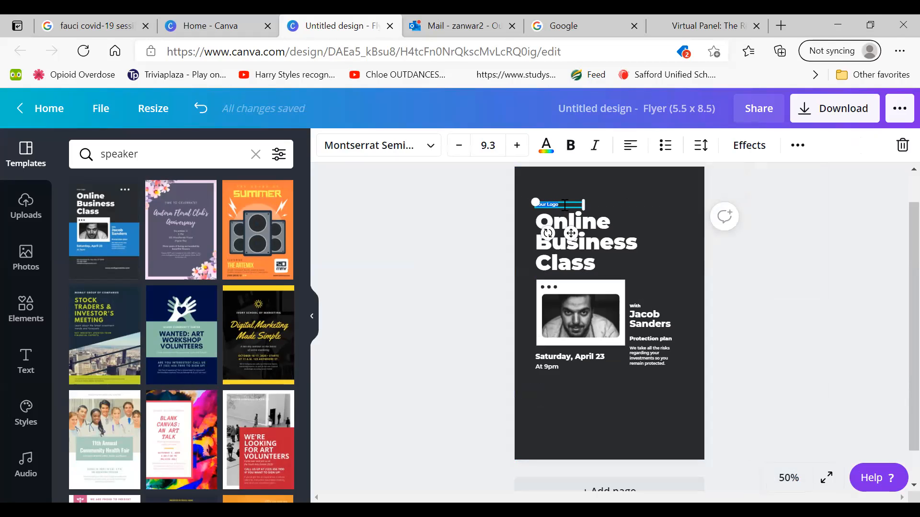
{"action": "type", "text": "Jason"}
{"action": "key", "text": "BackSpace"}
{"action": "type", "text": "MWHS Presents"}
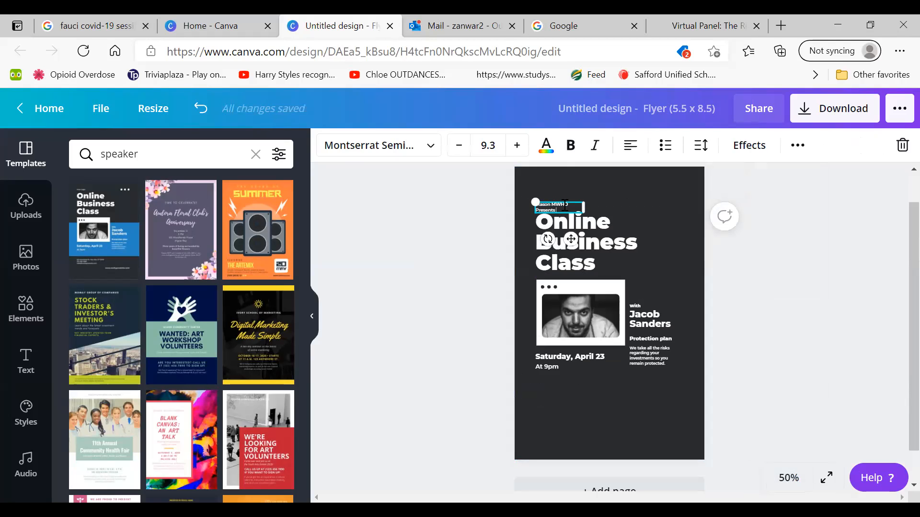
{"action": "type", "text": "..."}
{"action": "left_click", "coordinate": [441, 216]}
Enlarge the "Mason MWHO Presents..." text to size 15.3 and place it just above the headline
{"action": "left_click", "coordinate": [557, 206]}
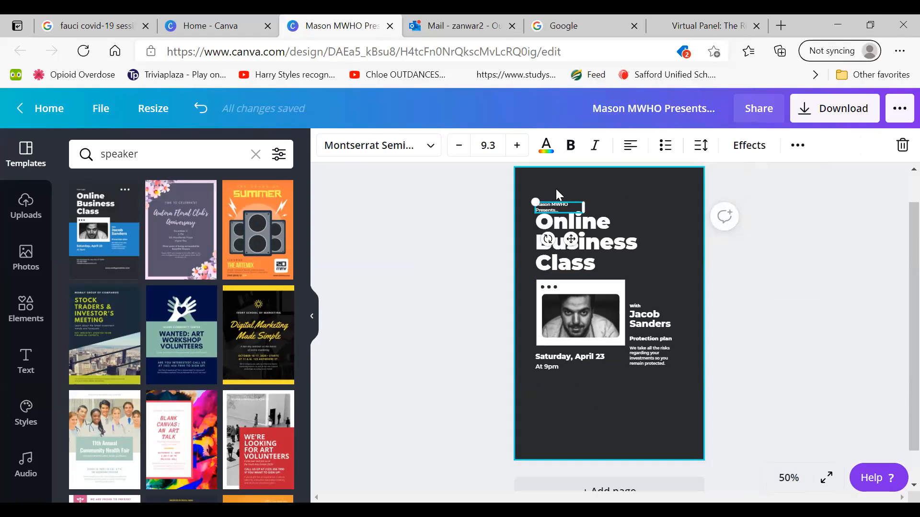
{"action": "left_click_drag", "start_coordinate": [533, 200], "coordinate": [556, 194]}
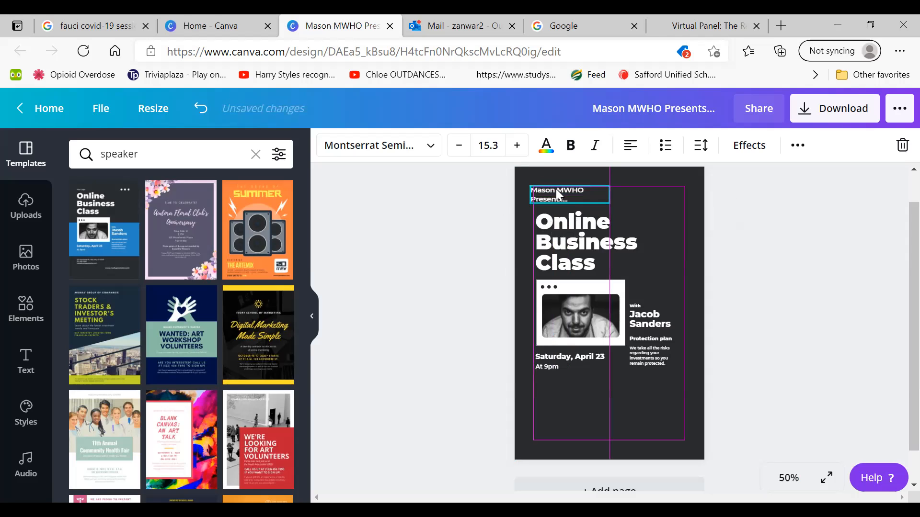
{"action": "left_click", "coordinate": [416, 211]}
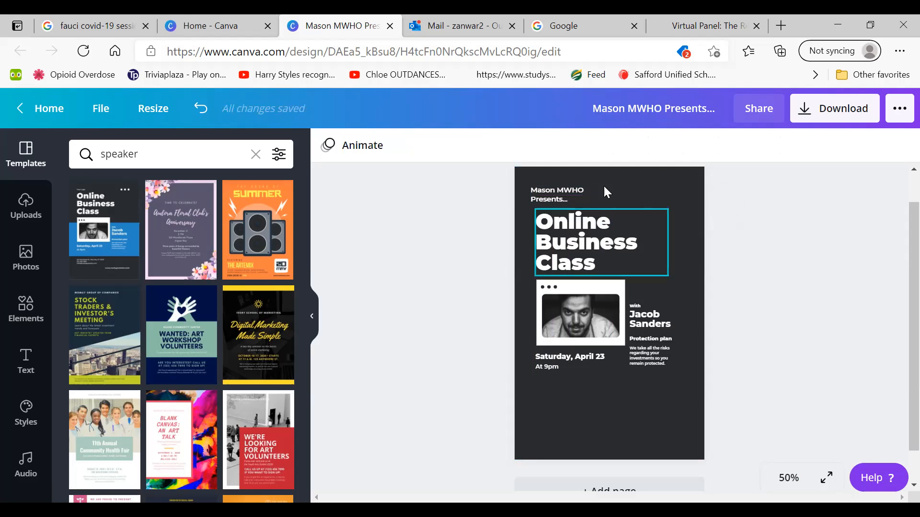
Replace the "Online Business Class" headline with "COVID-19 Information Session"
{"action": "left_click", "coordinate": [605, 261]}
{"action": "left_click", "coordinate": [600, 261]}
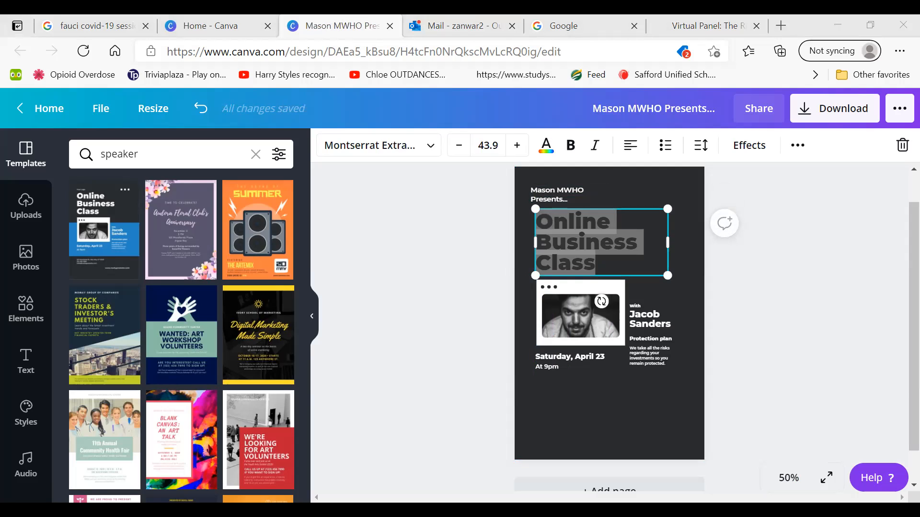
{"action": "key", "text": "alt+Tab"}
{"action": "type", "text": "C"}
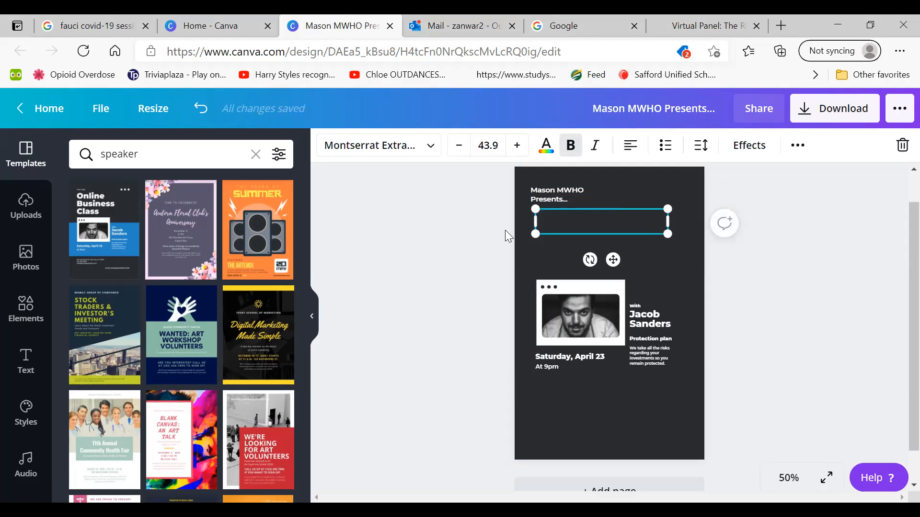
{"action": "type", "text": "OVID-19 I"}
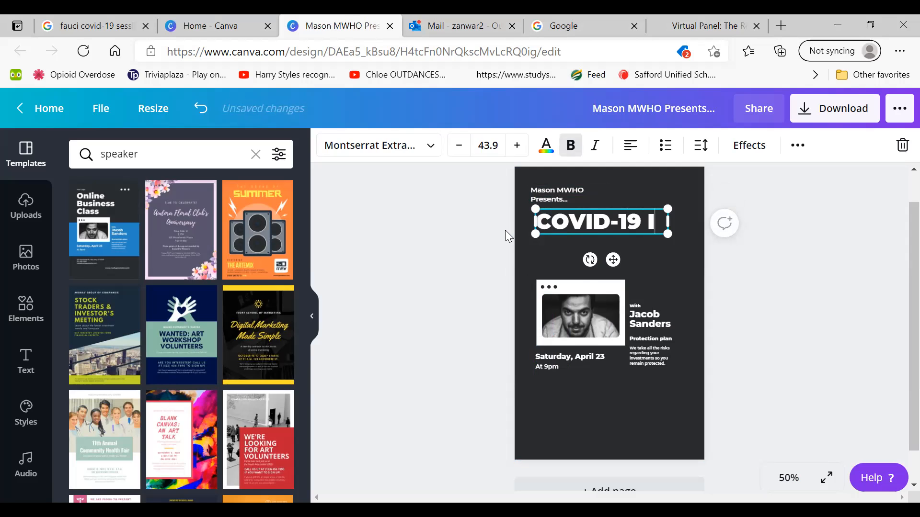
{"action": "type", "text": "nformation S"}
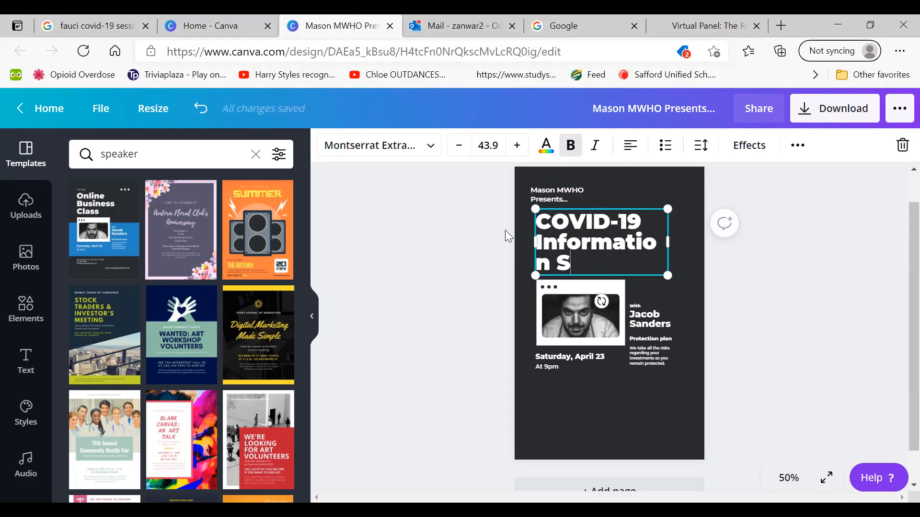
{"action": "type", "text": "ession"}
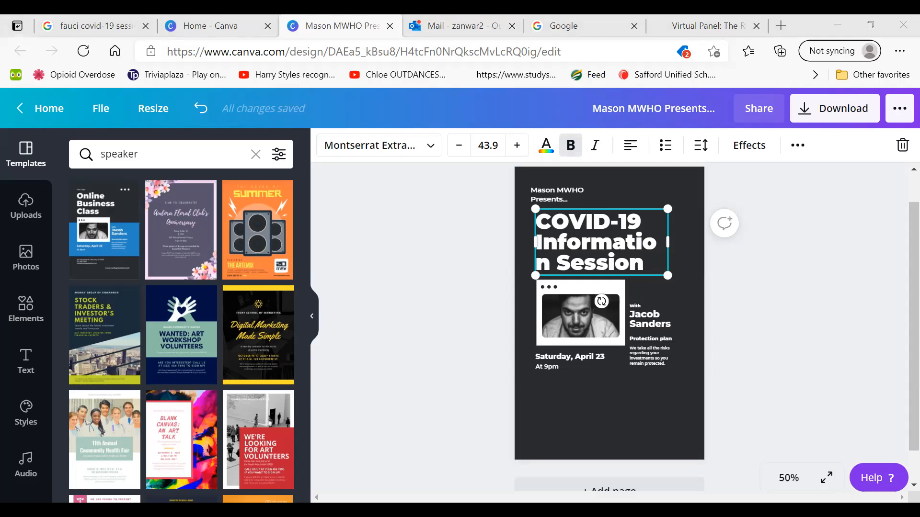
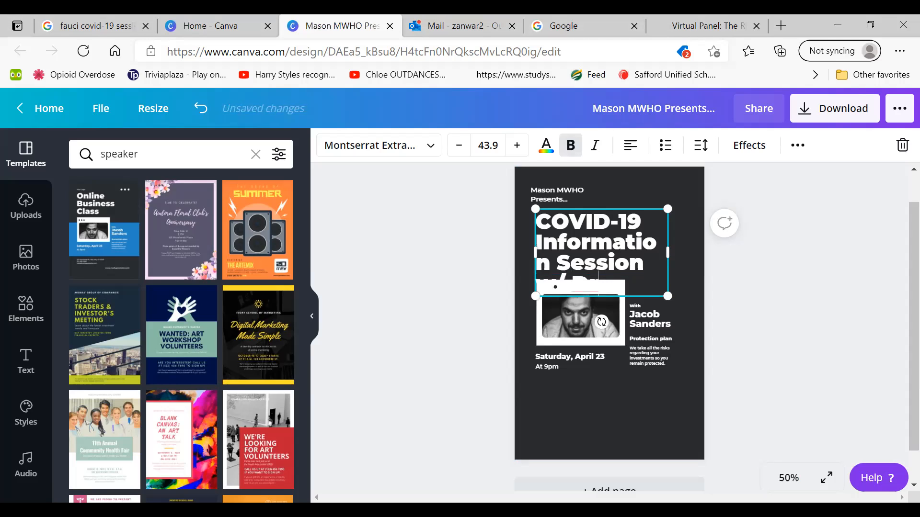
Append "w/ Dr." and the speaker's surname to the headline, and dismiss the Coronavirus awareness notice
{"action": "left_click", "coordinate": [427, 340]}
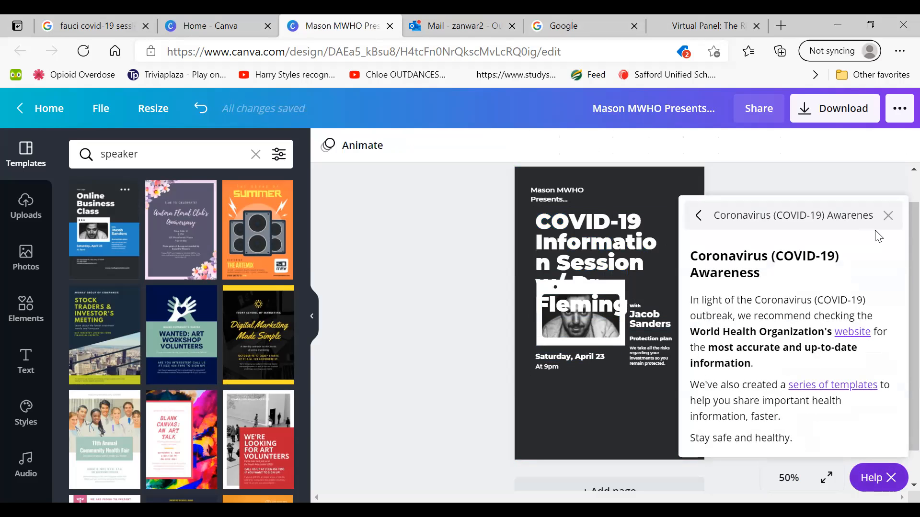
{"action": "left_click", "coordinate": [887, 216]}
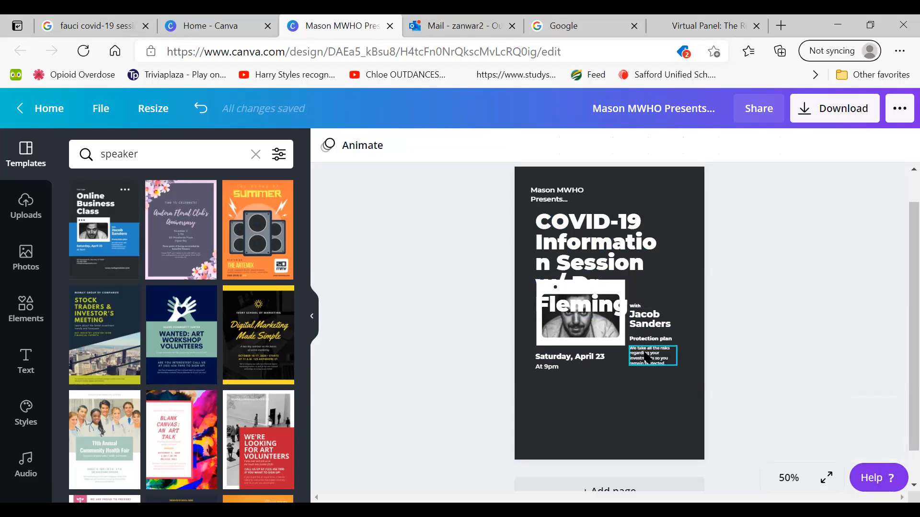
Move the white browser-window frame and the portrait photo down to the lower part of the flyer
{"action": "left_click_drag", "start_coordinate": [590, 339], "coordinate": [585, 386]}
{"action": "left_click", "coordinate": [585, 326]}
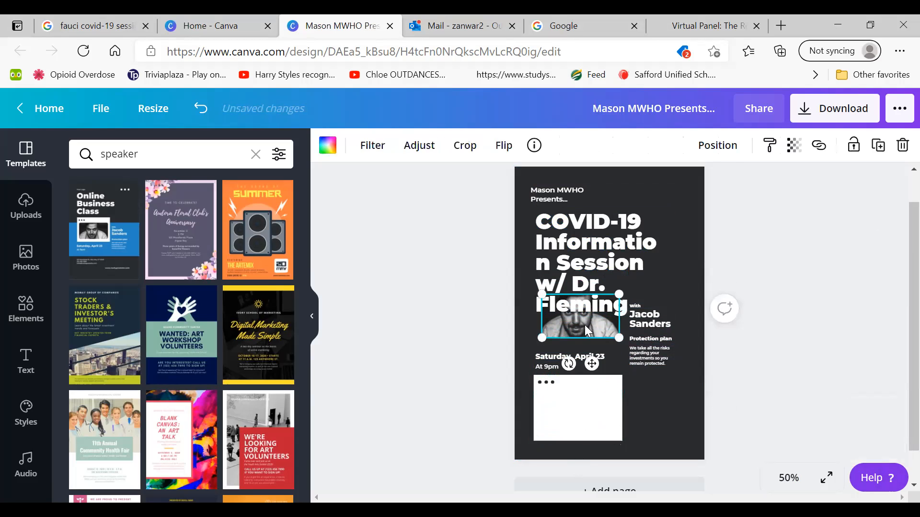
{"action": "left_click_drag", "start_coordinate": [584, 325], "coordinate": [575, 428]}
Move the date, time, speaker name, "With", "Protection plan" and description texts down into the flyer's lower part, clear of the headline
{"action": "left_click_drag", "start_coordinate": [576, 359], "coordinate": [602, 395]}
{"action": "left_click_drag", "start_coordinate": [655, 347], "coordinate": [679, 398]}
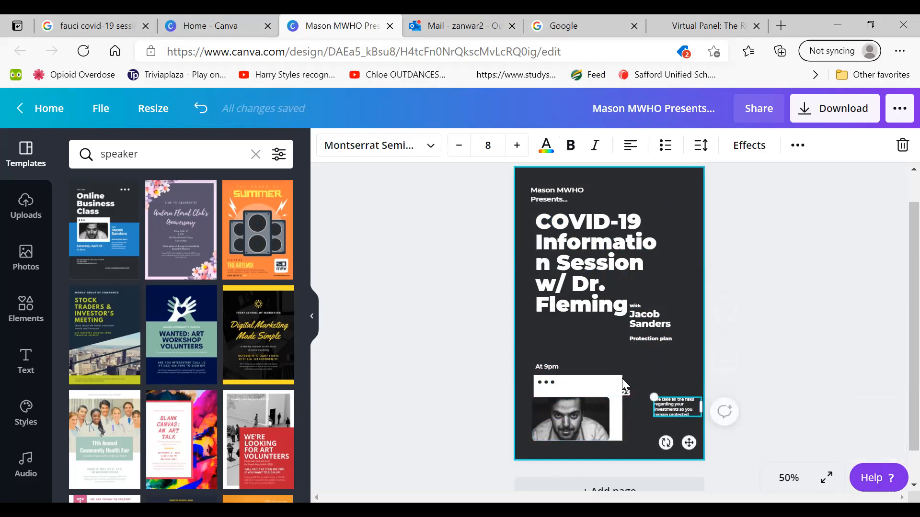
{"action": "left_click_drag", "start_coordinate": [623, 390], "coordinate": [686, 381]}
{"action": "left_click_drag", "start_coordinate": [664, 332], "coordinate": [674, 379]}
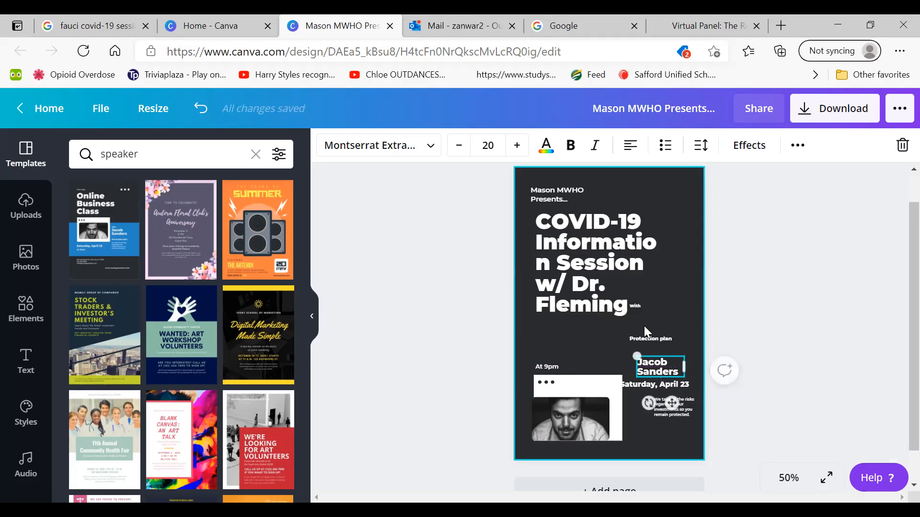
{"action": "left_click_drag", "start_coordinate": [651, 341], "coordinate": [652, 370]}
{"action": "left_click", "coordinate": [639, 299]}
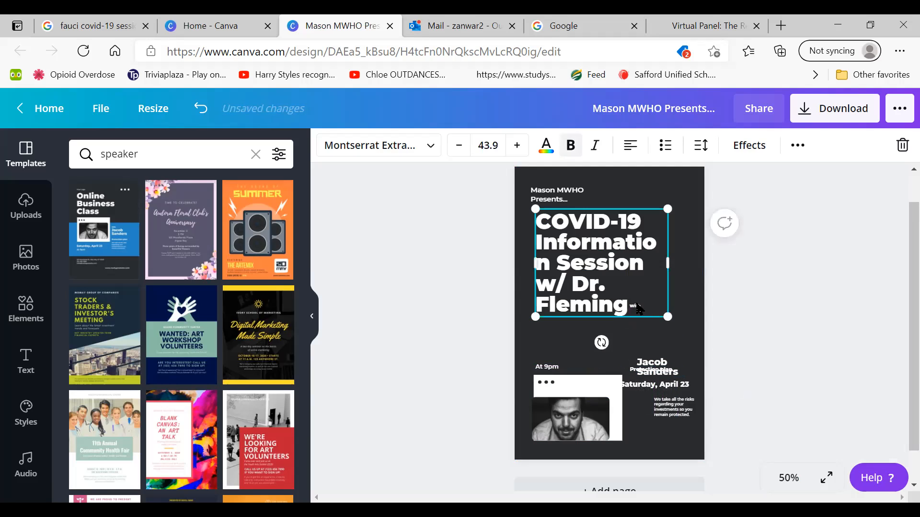
{"action": "left_click_drag", "start_coordinate": [637, 305], "coordinate": [648, 383]}
{"action": "left_click_drag", "start_coordinate": [546, 367], "coordinate": [587, 404]}
Widen the headline text box on both sides so that "Information" fits on one line
{"action": "left_click", "coordinate": [666, 264]}
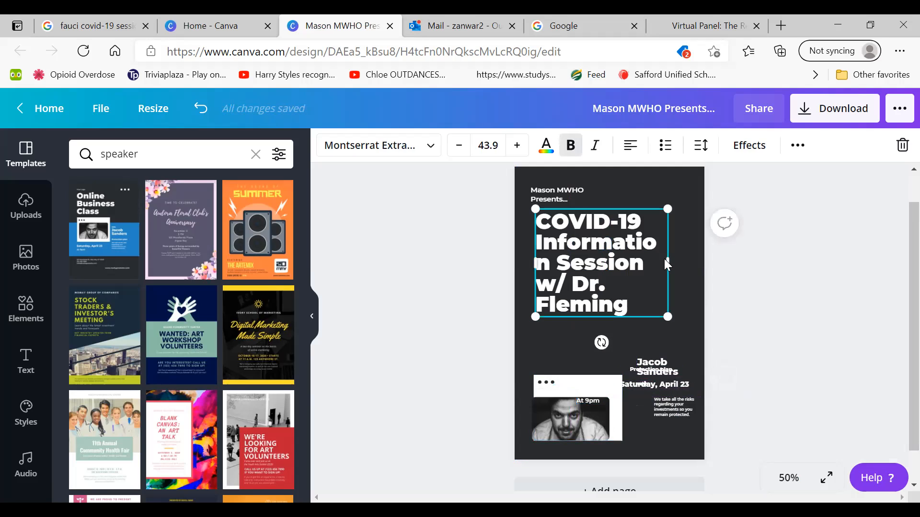
{"action": "left_click_drag", "start_coordinate": [667, 261], "coordinate": [686, 261]}
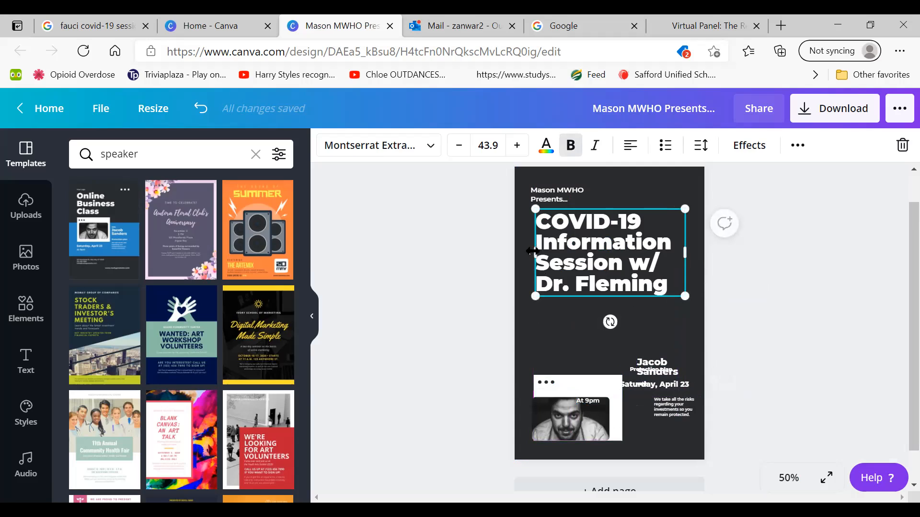
{"action": "left_click_drag", "start_coordinate": [532, 252], "coordinate": [524, 252]}
{"action": "left_click", "coordinate": [449, 276]}
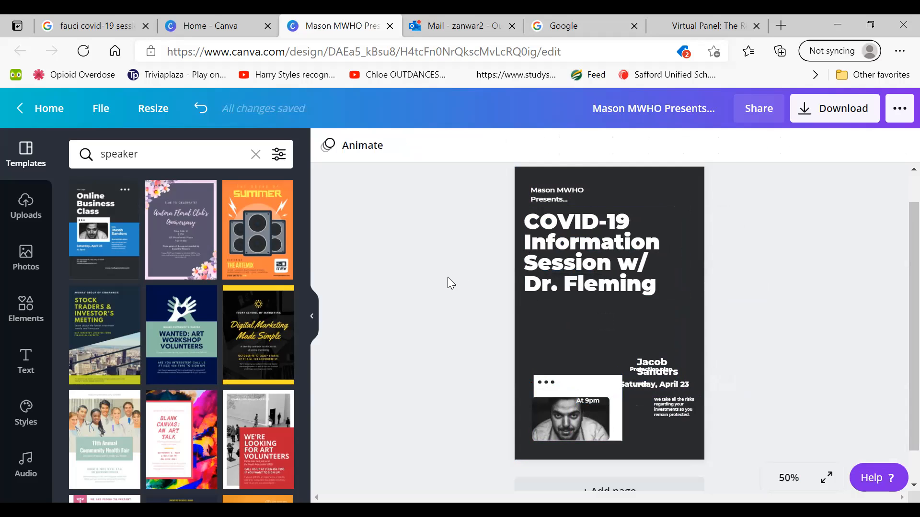
Remove the white browser-window frame from the flyer, keeping the portrait photo
{"action": "left_click", "coordinate": [573, 389]}
{"action": "left_click_drag", "start_coordinate": [573, 386], "coordinate": [565, 334]}
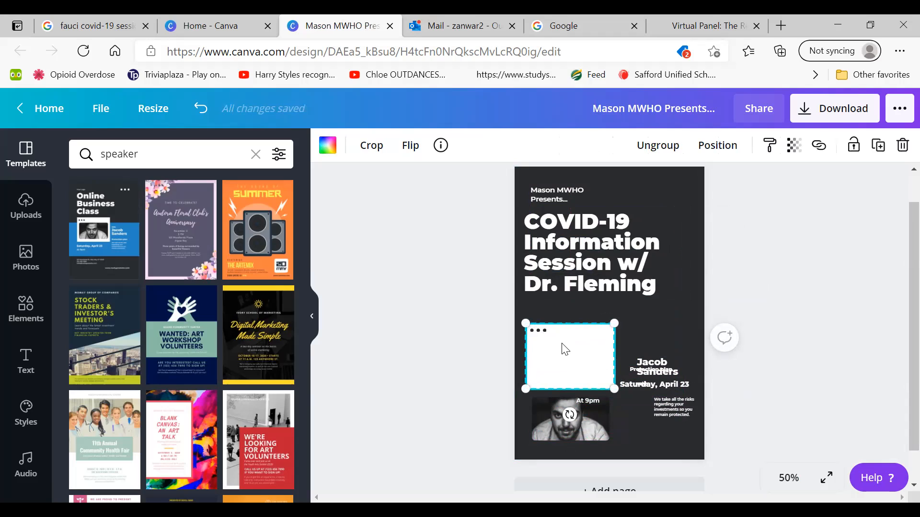
{"action": "left_click_drag", "start_coordinate": [614, 389], "coordinate": [560, 342]}
{"action": "left_click", "coordinate": [534, 332]}
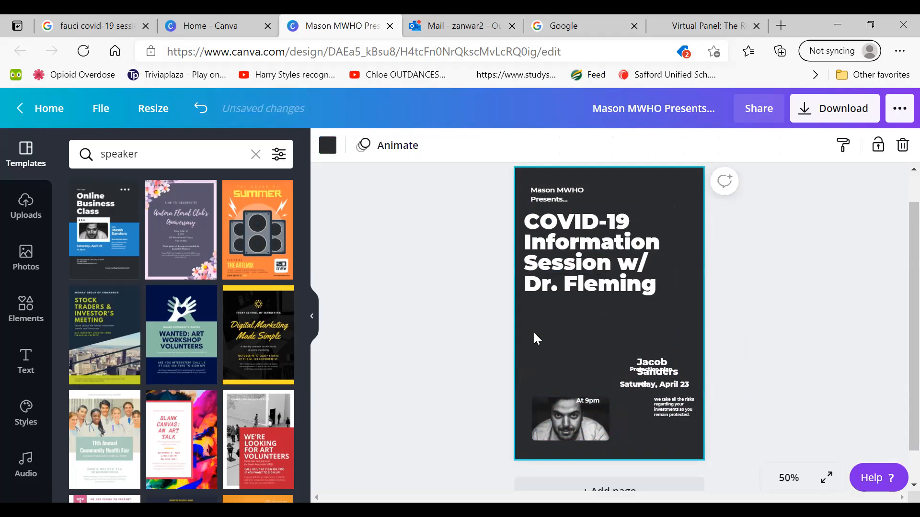
{"action": "left_click", "coordinate": [195, 119]}
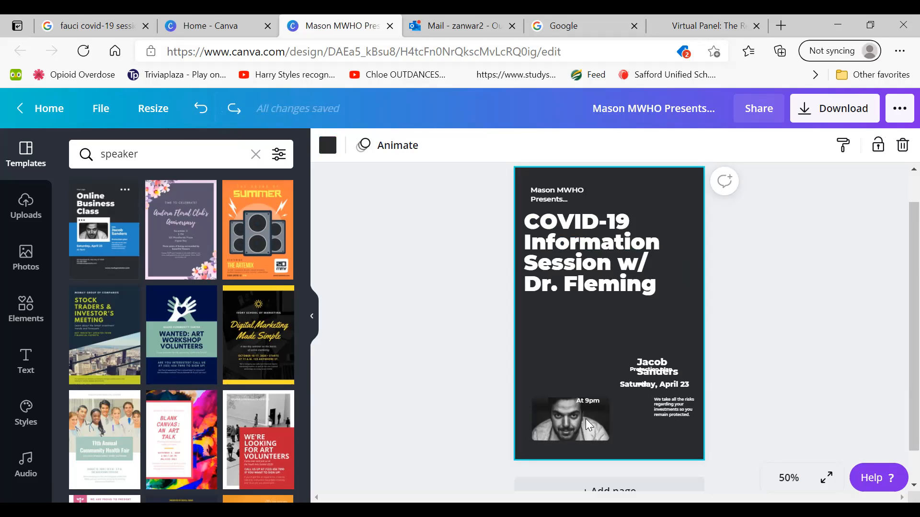
{"action": "left_click", "coordinate": [441, 392]}
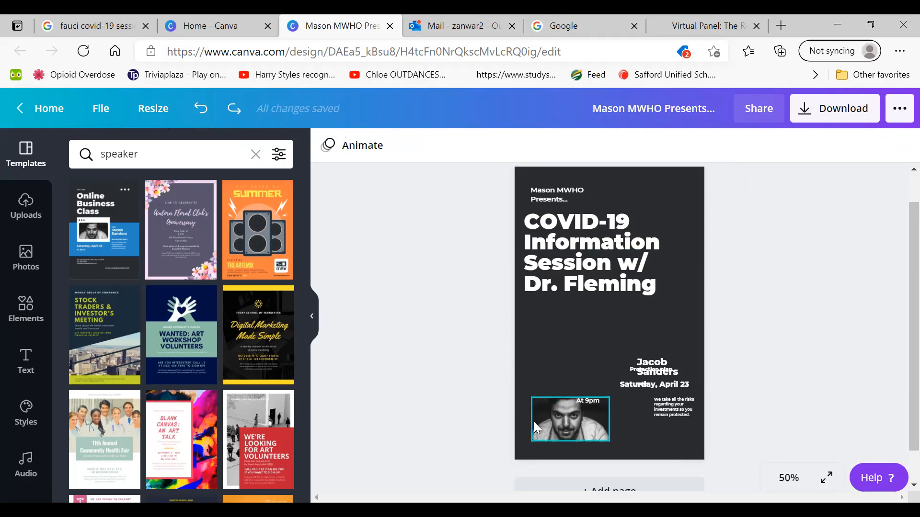
Place the portrait photo just below the headline and move the date and "Protection plan" texts below the photo
{"action": "left_click", "coordinate": [552, 405]}
{"action": "left_click_drag", "start_coordinate": [552, 405], "coordinate": [574, 336]}
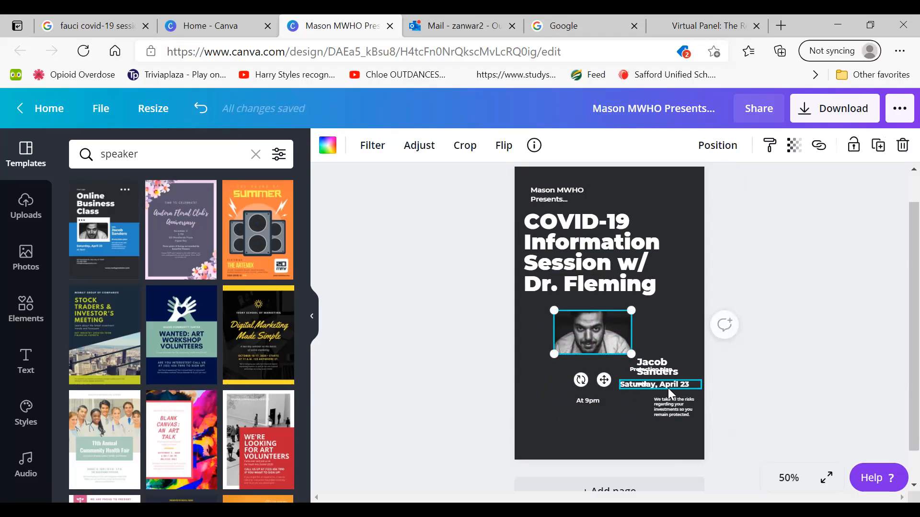
{"action": "left_click_drag", "start_coordinate": [667, 389], "coordinate": [587, 422]}
{"action": "left_click", "coordinate": [631, 370]}
{"action": "left_click_drag", "start_coordinate": [616, 375], "coordinate": [557, 412]}
Extend the headline text box toward the flyer's right edge, to a width of about 5.1
{"action": "left_click", "coordinate": [611, 253]}
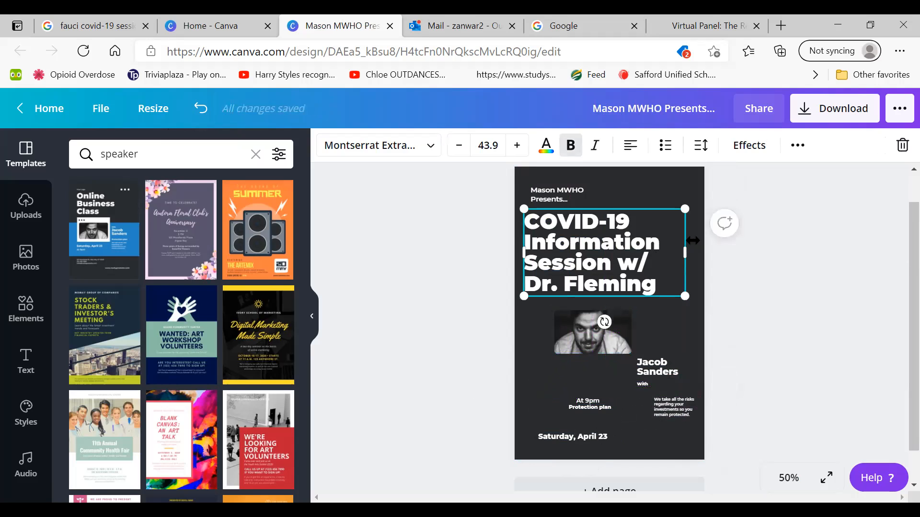
{"action": "left_click_drag", "start_coordinate": [682, 251], "coordinate": [700, 250]}
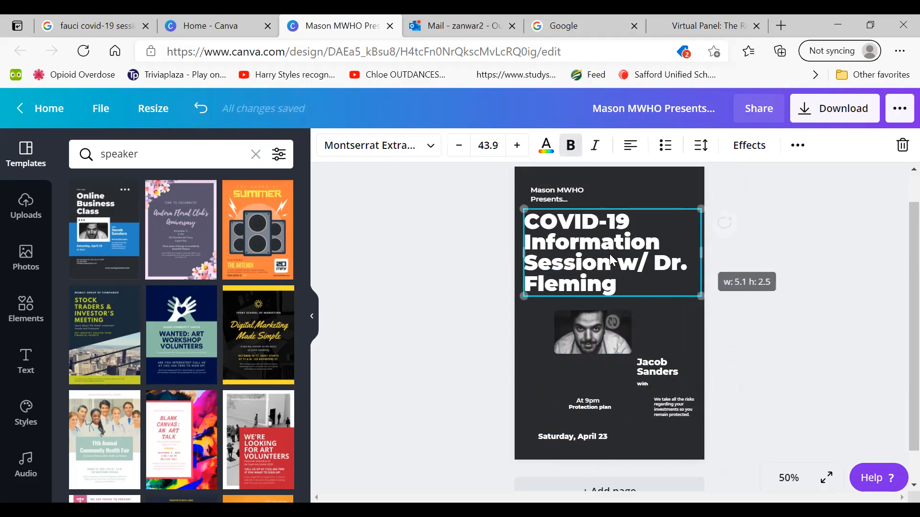
{"action": "left_click", "coordinate": [483, 275]}
Reduce the font size of the whole headline to 34.9
{"action": "left_click", "coordinate": [570, 276]}
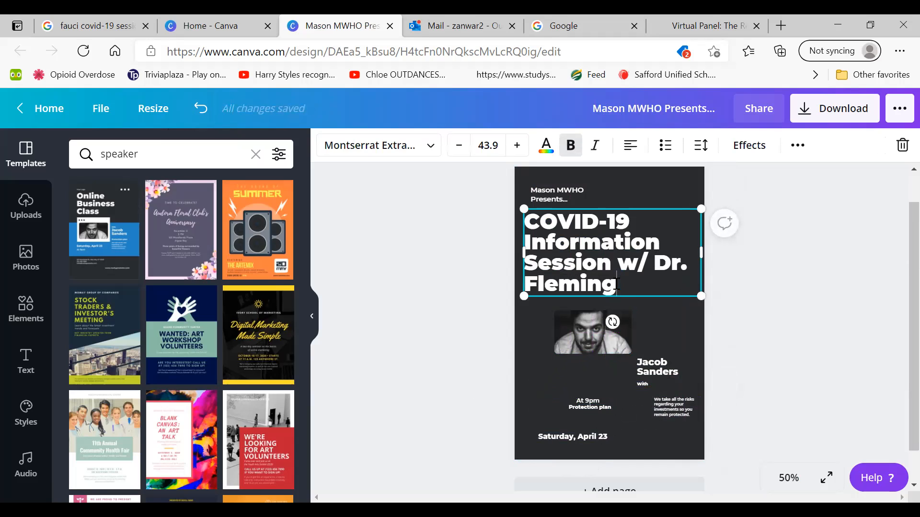
{"action": "left_click_drag", "start_coordinate": [620, 285], "coordinate": [493, 219]}
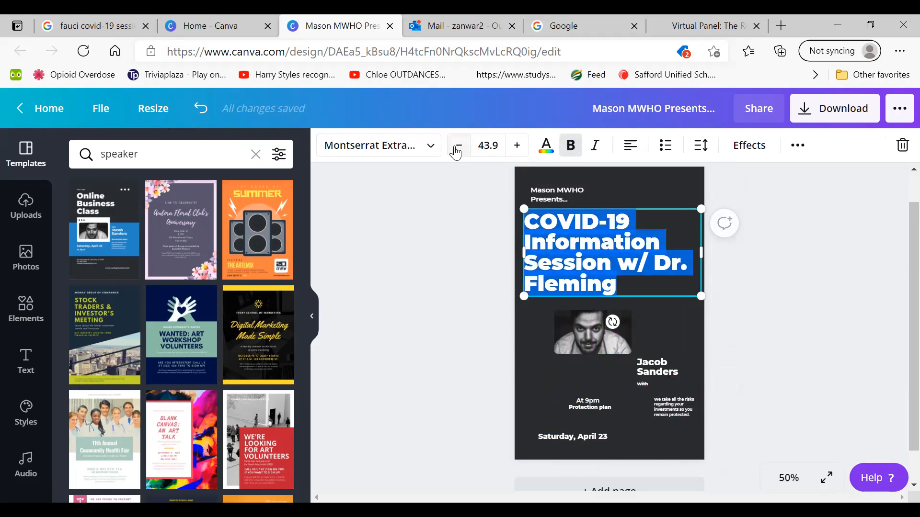
{"action": "left_click", "coordinate": [458, 146]}
{"action": "left_click", "coordinate": [458, 145]}
{"action": "left_click", "coordinate": [458, 146]}
{"action": "left_click", "coordinate": [458, 146]}
{"action": "left_click", "coordinate": [457, 146]}
{"action": "left_click", "coordinate": [458, 145]}
{"action": "left_click", "coordinate": [458, 146]}
{"action": "left_click", "coordinate": [456, 147]}
{"action": "left_click", "coordinate": [456, 146]}
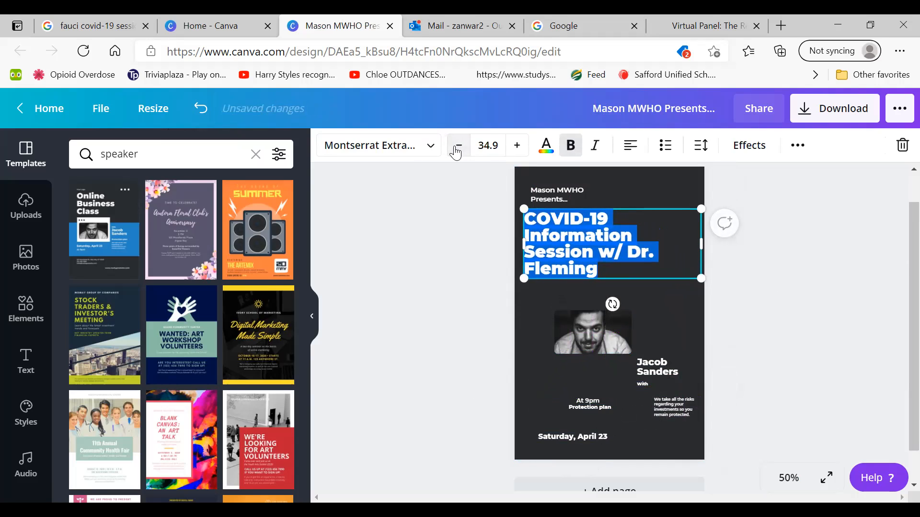
{"action": "left_click", "coordinate": [457, 147]}
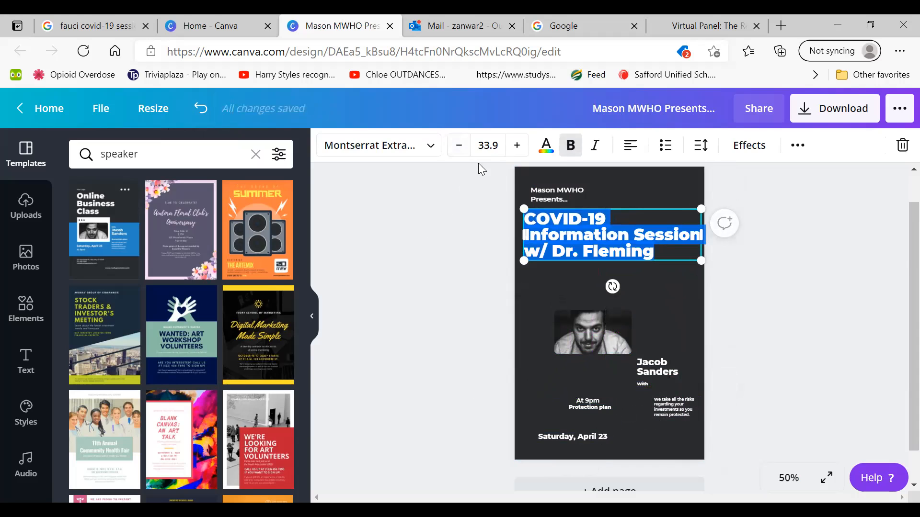
{"action": "left_click", "coordinate": [516, 145]}
Scale the headline text box down proportionally to font size 30.2
{"action": "left_click", "coordinate": [617, 283]}
{"action": "left_click", "coordinate": [617, 281]}
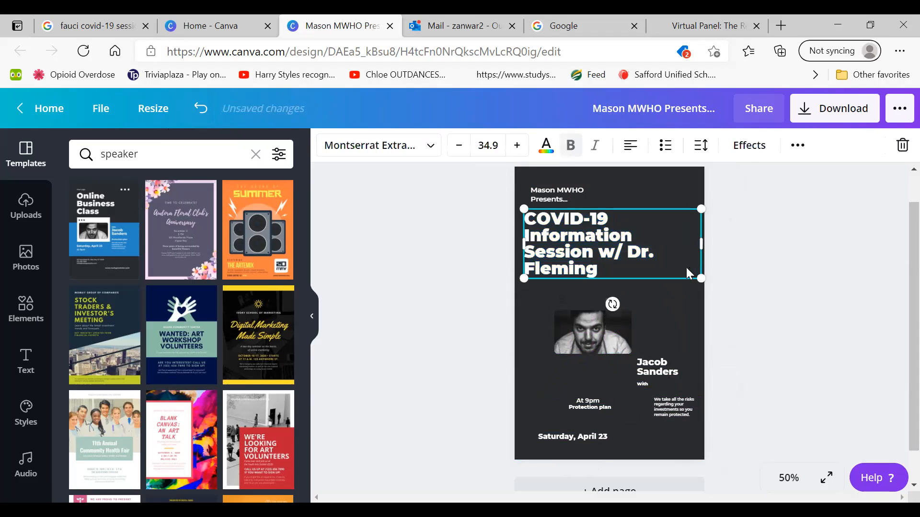
{"action": "left_click_drag", "start_coordinate": [703, 277], "coordinate": [674, 277]}
Try Hind Guntur Medium and Abhaya Libre Regular on the headline, and settle on the Libre Baskerville font
{"action": "left_click", "coordinate": [554, 271]}
{"action": "left_click", "coordinate": [569, 266]}
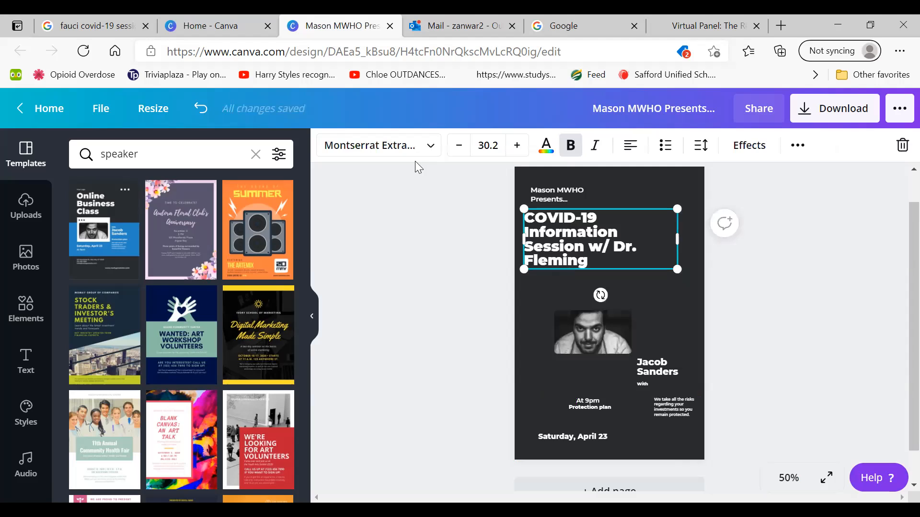
{"action": "left_click", "coordinate": [400, 146]}
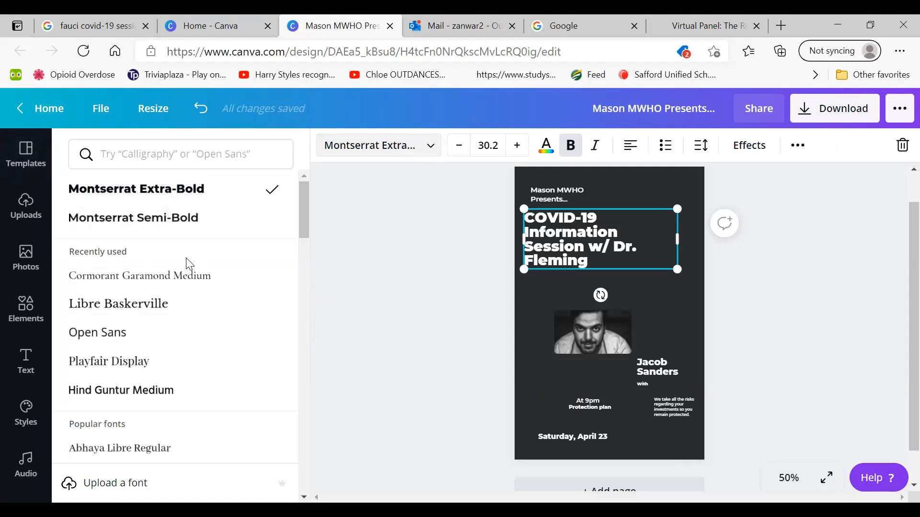
{"action": "left_click", "coordinate": [185, 309]}
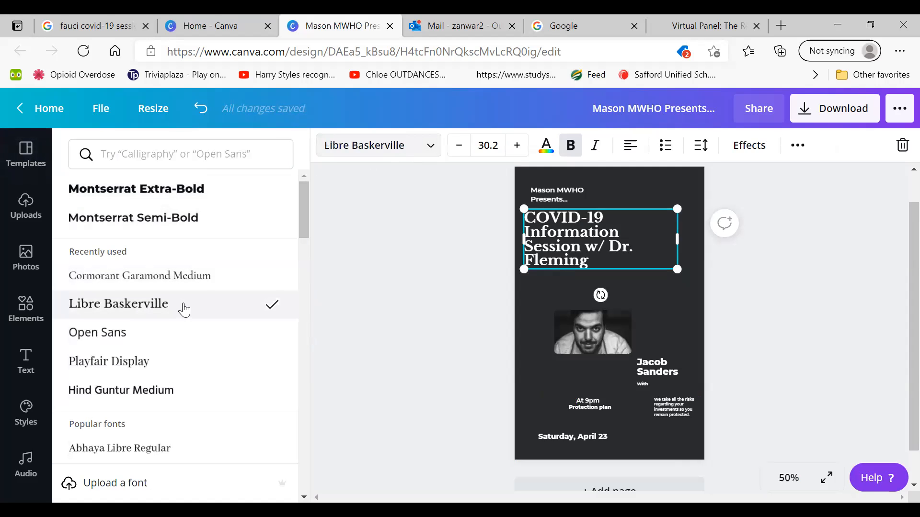
{"action": "left_click", "coordinate": [178, 391]}
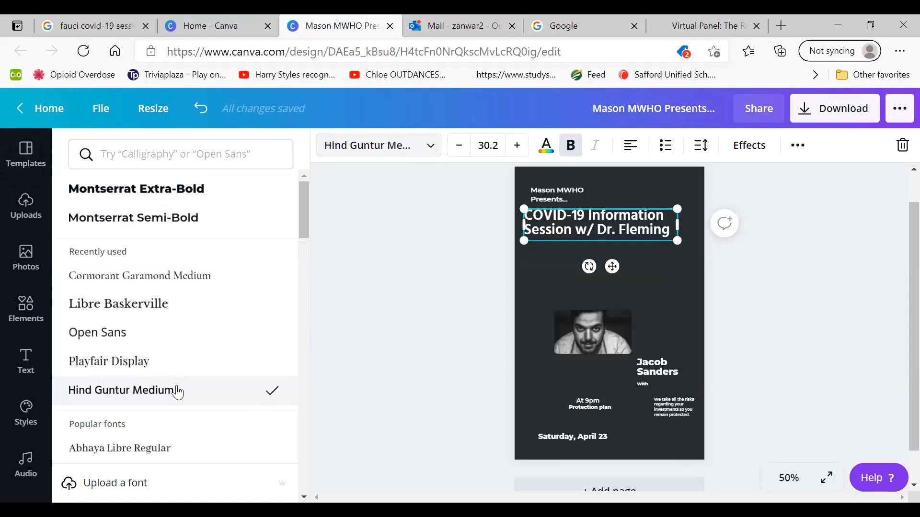
{"action": "left_click", "coordinate": [171, 448]}
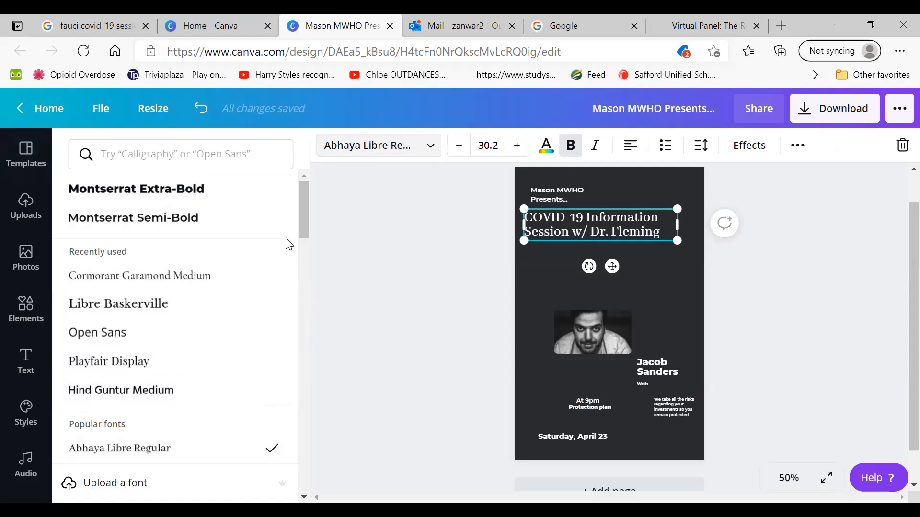
{"action": "left_click_drag", "start_coordinate": [308, 203], "coordinate": [290, 245]}
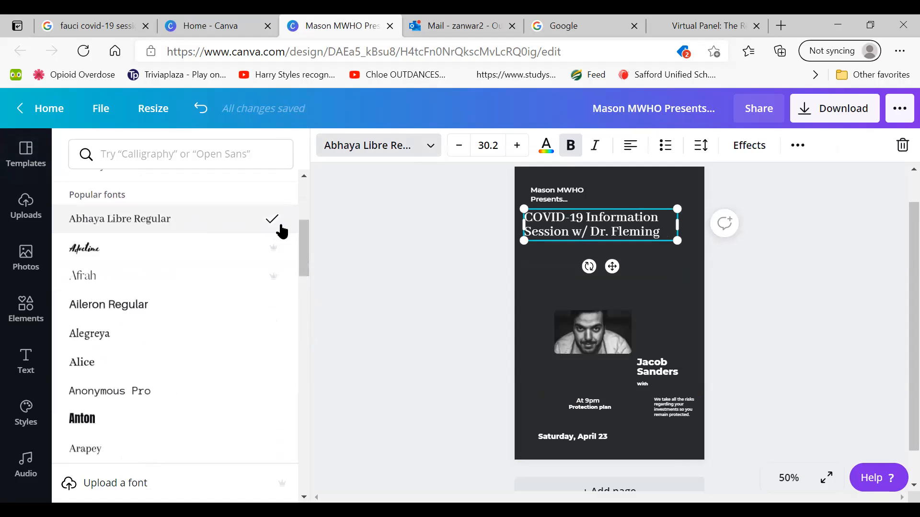
{"action": "left_click_drag", "start_coordinate": [307, 278], "coordinate": [290, 242]}
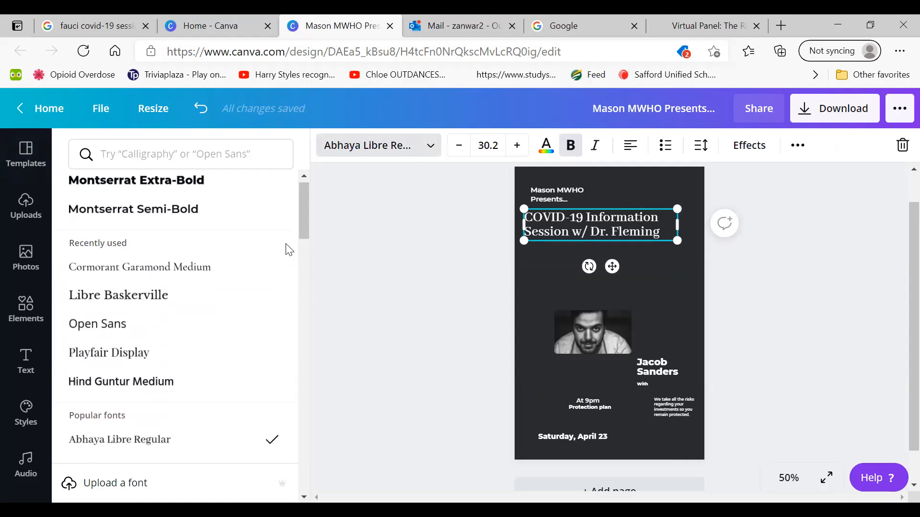
{"action": "left_click", "coordinate": [182, 306]}
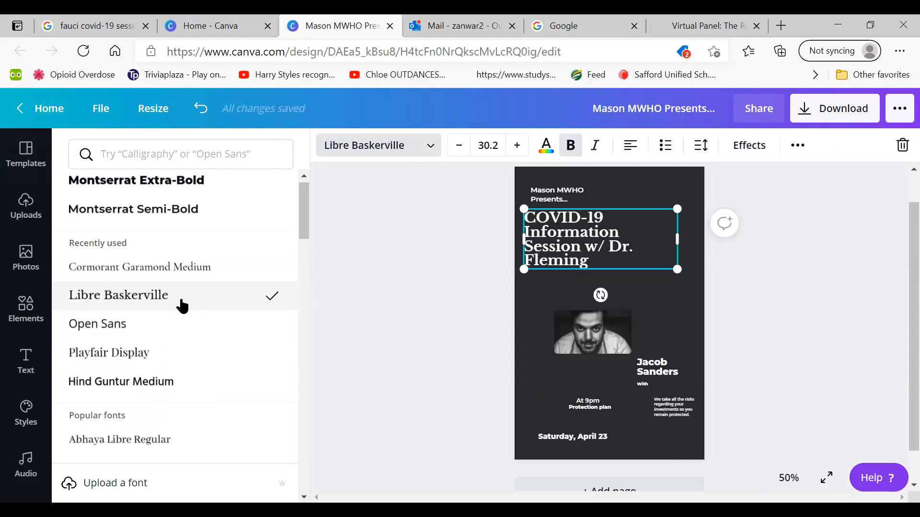
{"action": "left_click_drag", "start_coordinate": [304, 208], "coordinate": [301, 203]}
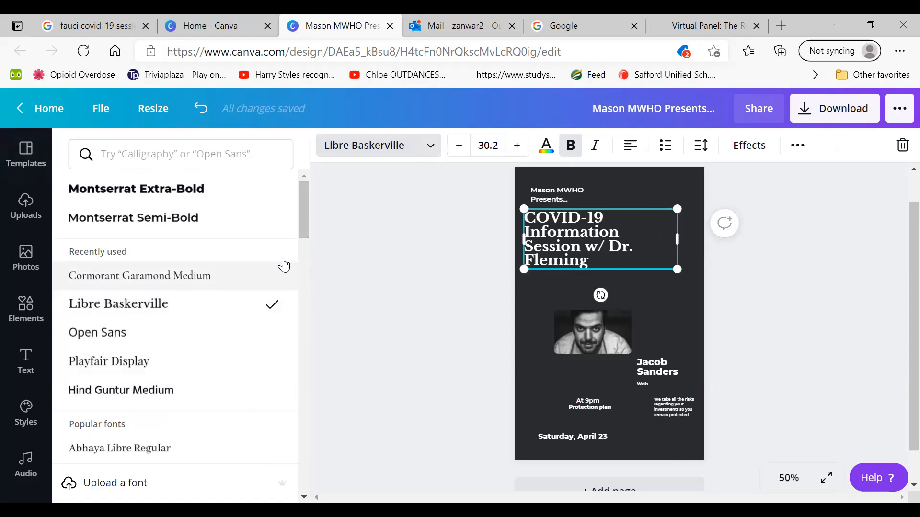
{"action": "mouse_move", "coordinate": [305, 205]}
{"action": "left_mouse_down"}
{"action": "mouse_move", "coordinate": [309, 232]}
{"action": "mouse_move", "coordinate": [306, 211]}
{"action": "left_mouse_up"}
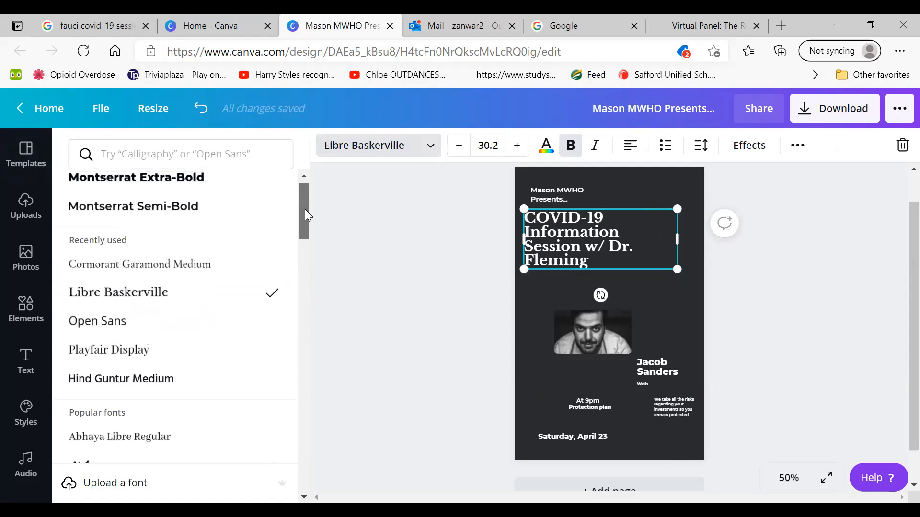
{"action": "key", "text": "Escape"}
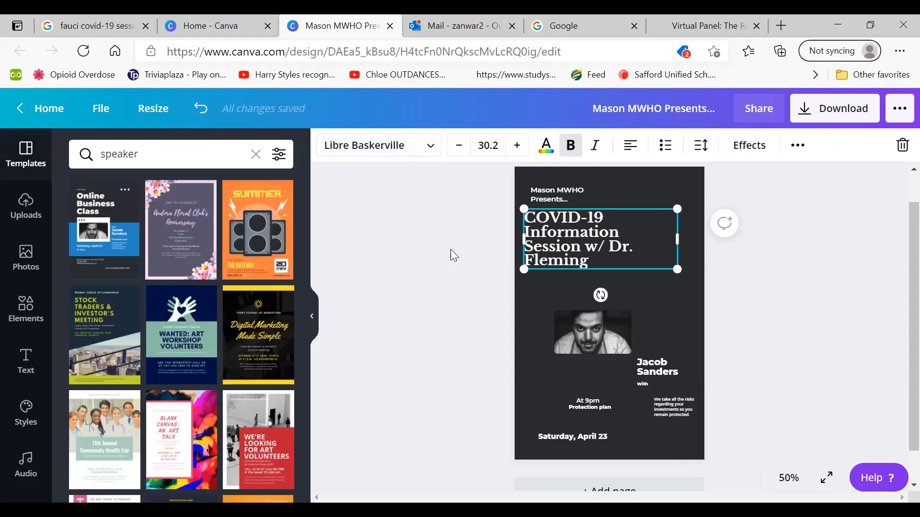
{"action": "left_click", "coordinate": [474, 280]}
{"action": "left_click", "coordinate": [553, 243]}
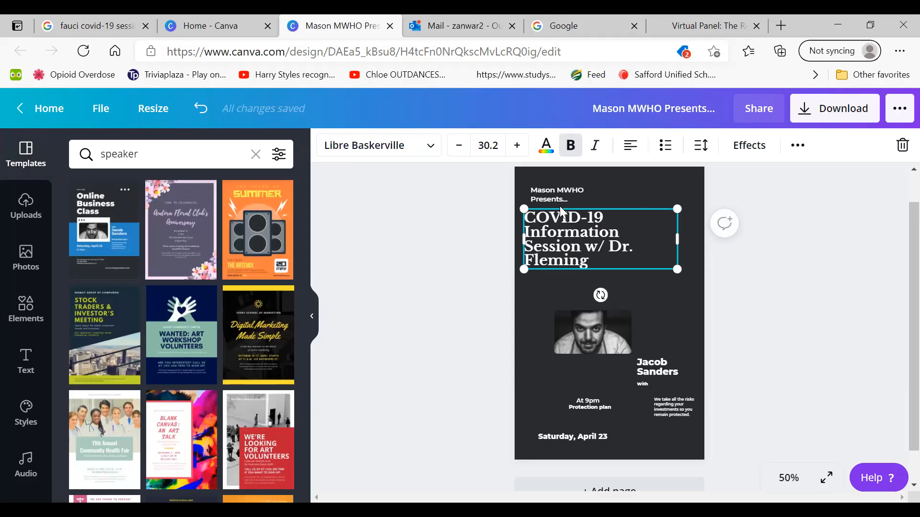
Change the font of the "Mason MWHO Presents..." line above the headline to Libre Baskerville
{"action": "left_click", "coordinate": [562, 195]}
{"action": "left_click", "coordinate": [372, 146]}
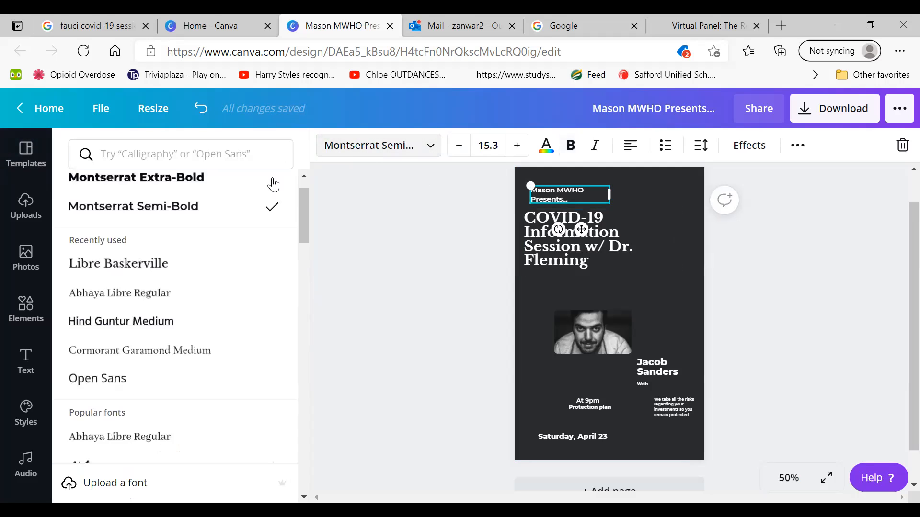
{"action": "left_click", "coordinate": [556, 237]}
{"action": "left_click", "coordinate": [561, 200]}
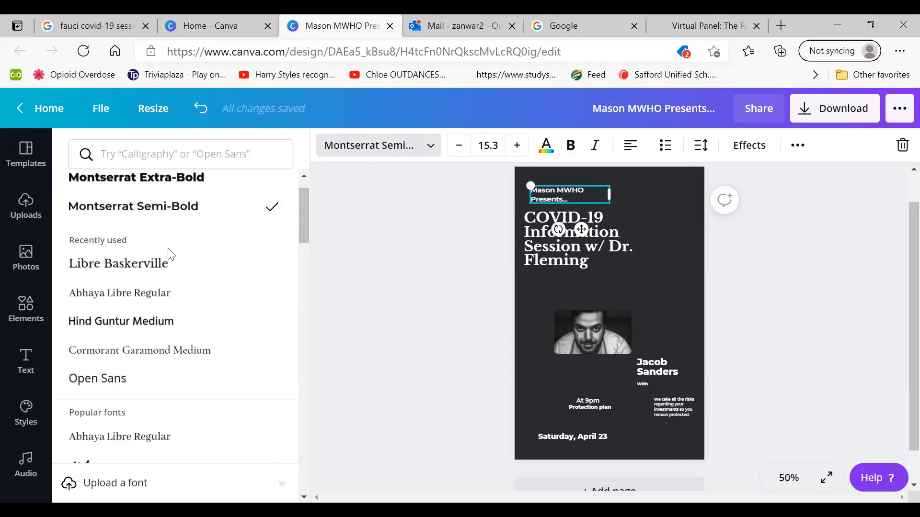
{"action": "left_click", "coordinate": [168, 273]}
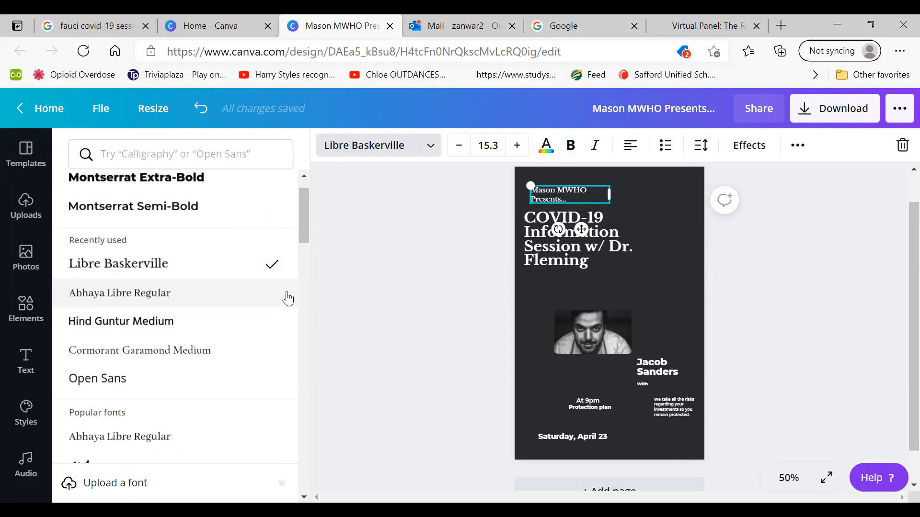
{"action": "left_click", "coordinate": [314, 309]}
{"action": "left_click", "coordinate": [456, 239]}
{"action": "left_click", "coordinate": [547, 244]}
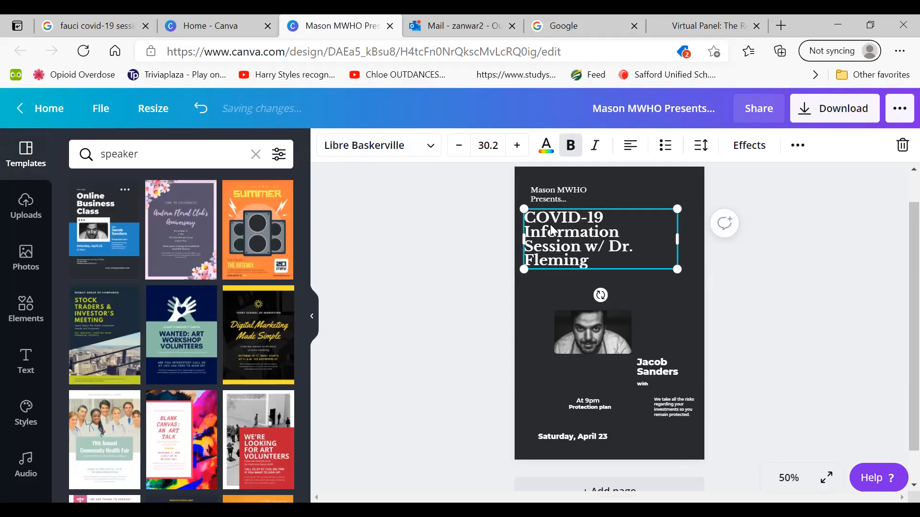
Widen the "Mason MWHO Presents..." text box so the text fits on one line, and lower it closer to the headline
{"action": "left_click", "coordinate": [549, 196]}
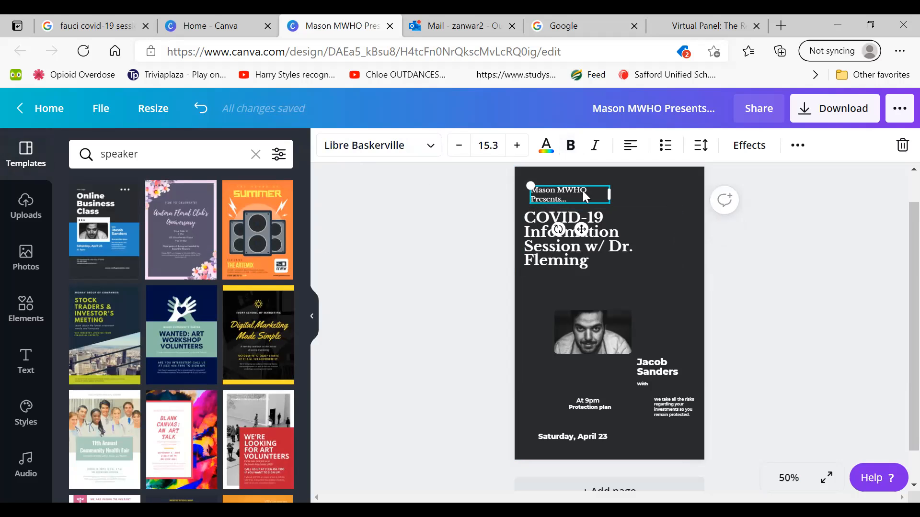
{"action": "mouse_move", "coordinate": [610, 193]}
{"action": "left_mouse_down"}
{"action": "mouse_move", "coordinate": [639, 192]}
{"action": "mouse_move", "coordinate": [628, 192]}
{"action": "left_mouse_up"}
{"action": "left_click", "coordinate": [452, 216]}
{"action": "left_click_drag", "start_coordinate": [541, 188], "coordinate": [541, 195]}
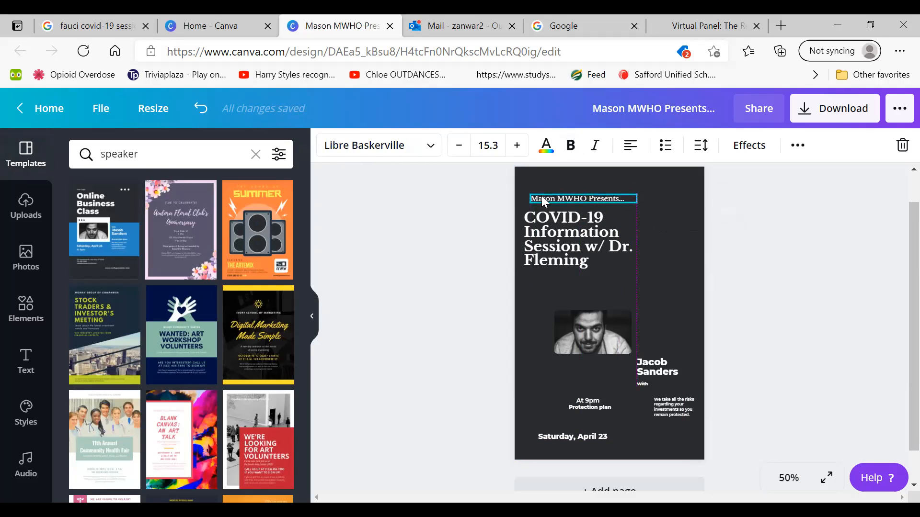
{"action": "left_click", "coordinate": [378, 216]}
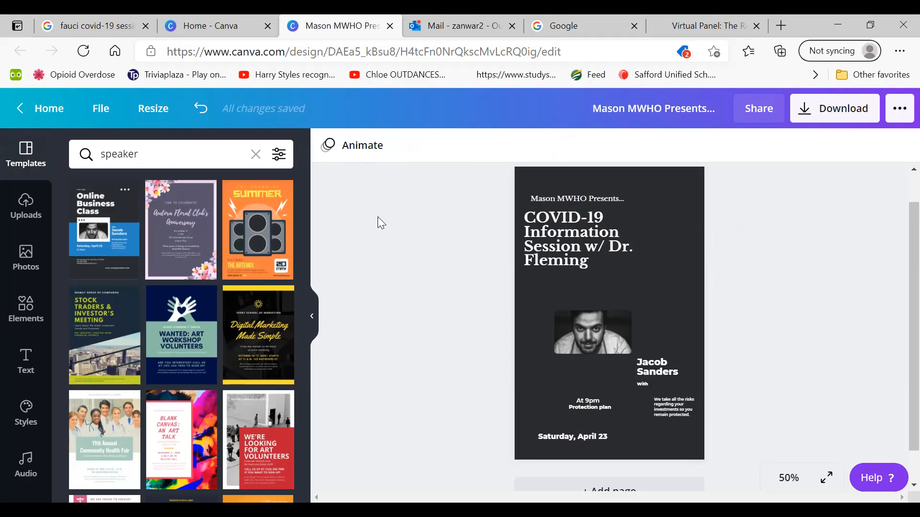
Scale the headline up slightly, and enlarge the "Mason MWHO Presents..." line to font size 18.7, repositioned above the headline within the flyer
{"action": "left_click", "coordinate": [579, 239]}
{"action": "left_click_drag", "start_coordinate": [678, 271], "coordinate": [699, 278]}
{"action": "left_click", "coordinate": [606, 198]}
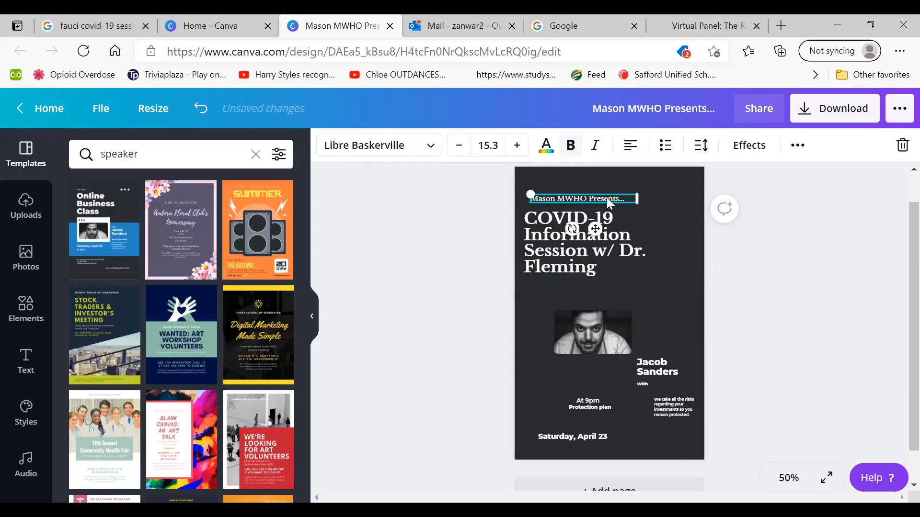
{"action": "left_click_drag", "start_coordinate": [529, 193], "coordinate": [506, 192]}
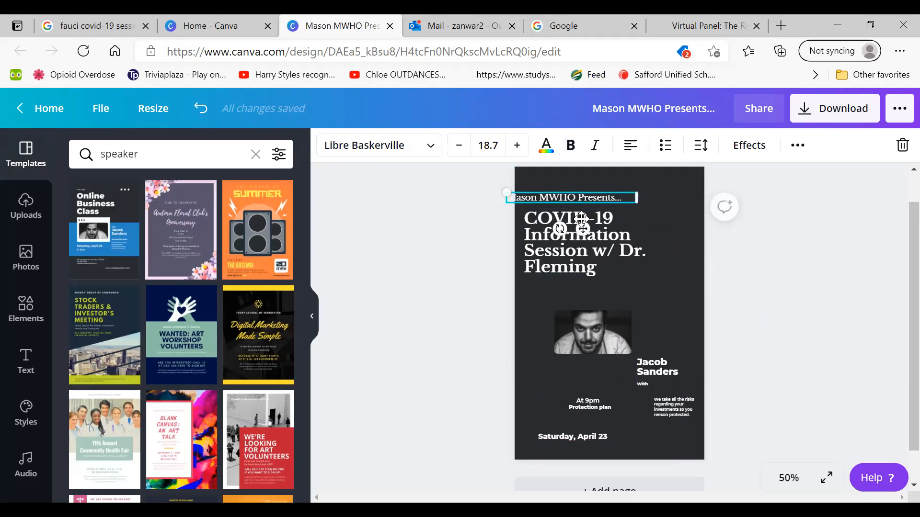
{"action": "left_click_drag", "start_coordinate": [583, 231], "coordinate": [606, 229]}
{"action": "left_click", "coordinate": [465, 237]}
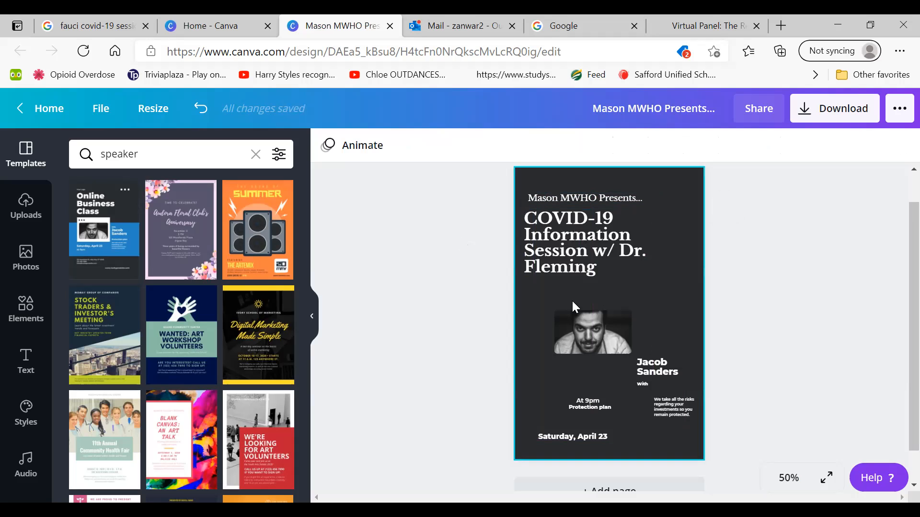
Enlarge the template's portrait photo and nudge it up beneath the headline
{"action": "left_click", "coordinate": [580, 316]}
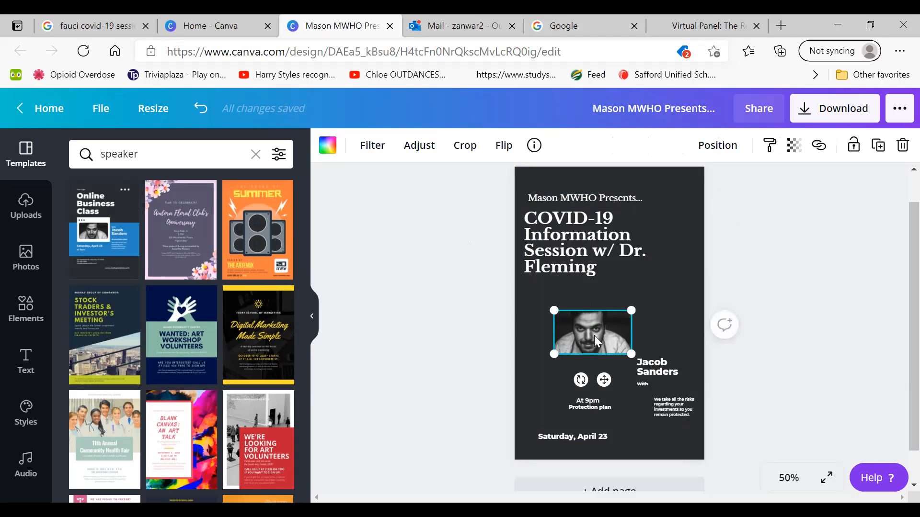
{"action": "left_click_drag", "start_coordinate": [633, 310], "coordinate": [658, 294]}
{"action": "left_click_drag", "start_coordinate": [598, 322], "coordinate": [597, 318]}
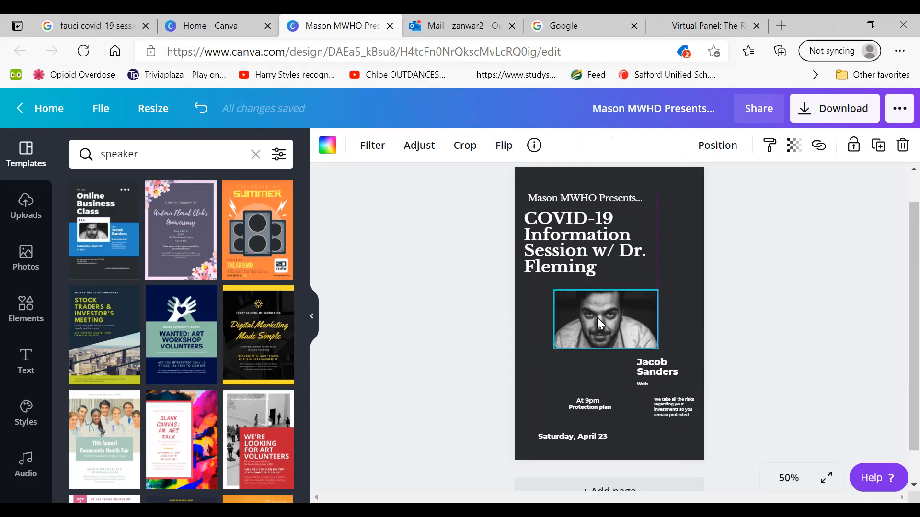
{"action": "left_click", "coordinate": [398, 283]}
{"action": "left_click", "coordinate": [581, 24]}
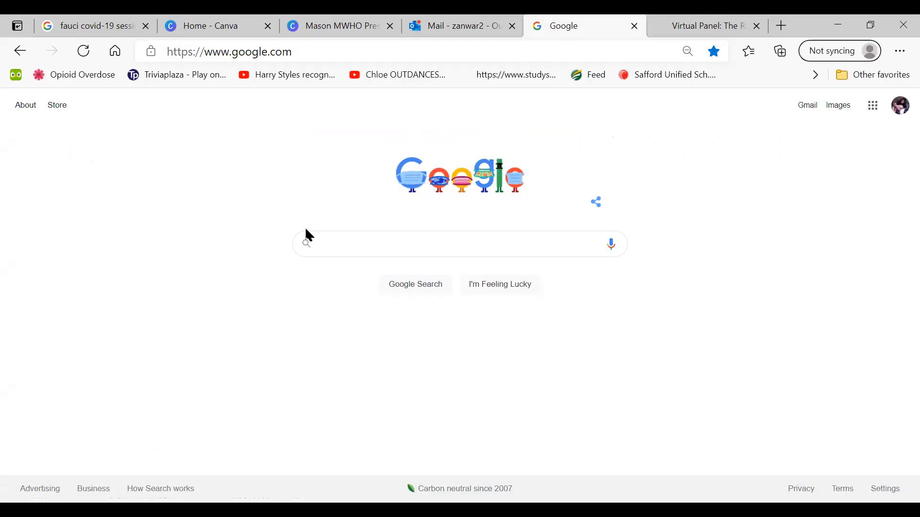
{"action": "type", "text": "pi"}
{"action": "key", "text": "BackSpace"}
{"action": "key", "text": "BackSpace"}
{"action": "left_click", "coordinate": [199, 187]}
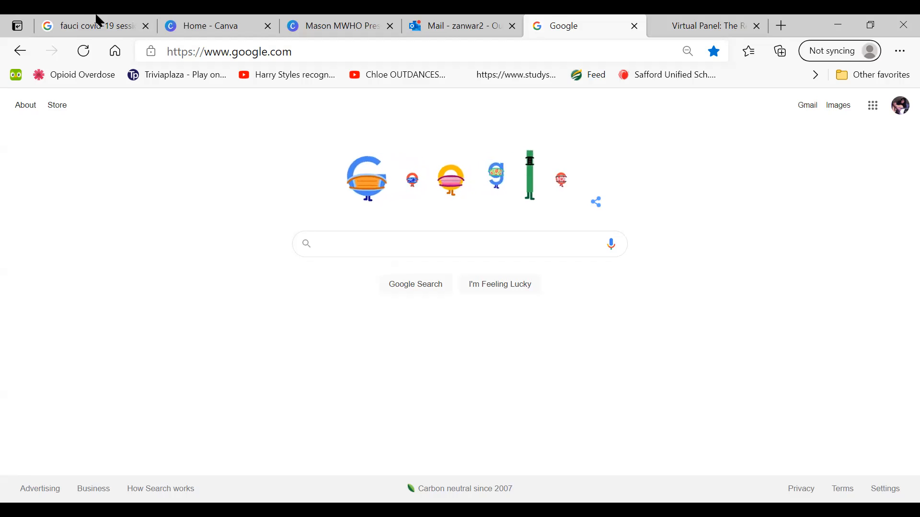
{"action": "left_click", "coordinate": [220, 21]}
{"action": "left_click", "coordinate": [337, 21]}
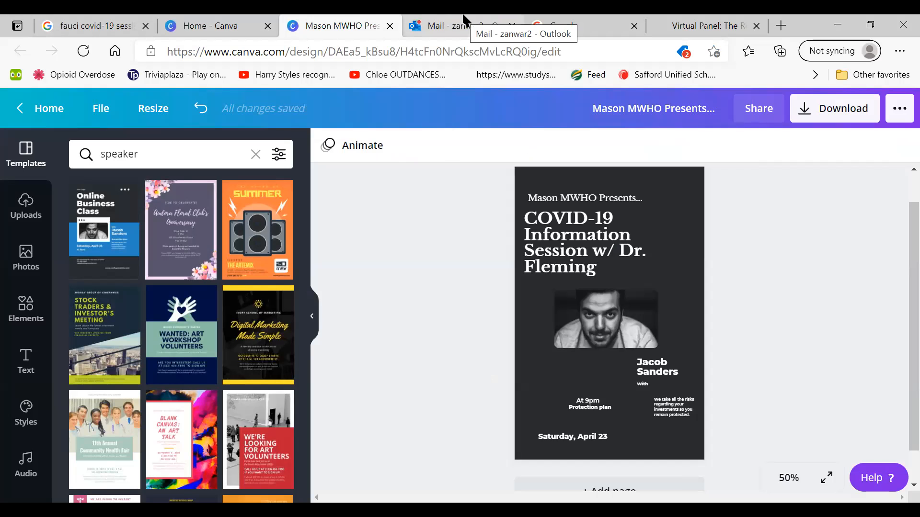
Switch to Google, search images for the guest doctor's title and surname plus "gmu", and open the first portrait's preview
{"action": "left_click", "coordinate": [564, 22]}
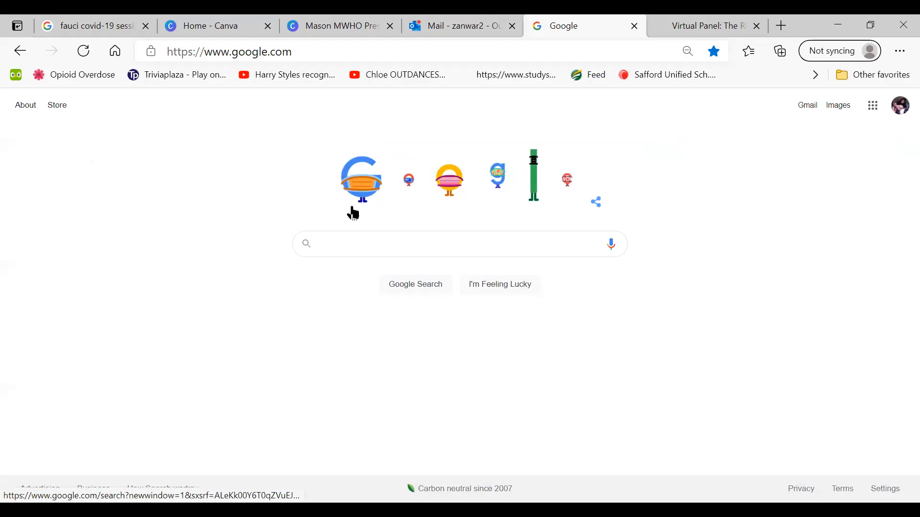
{"action": "left_click", "coordinate": [341, 244]}
{"action": "type", "text": "d"}
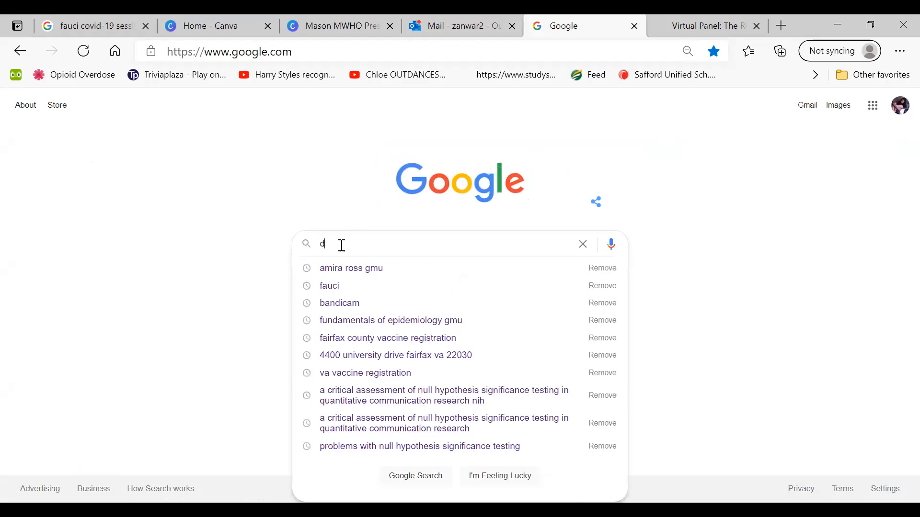
{"action": "type", "text": "r. fleming "}
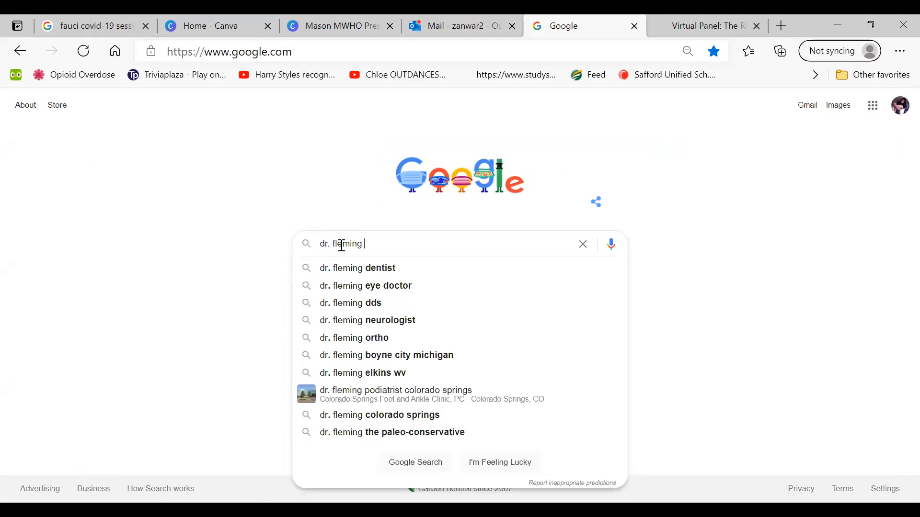
{"action": "type", "text": "gmu"}
{"action": "key", "text": "Return"}
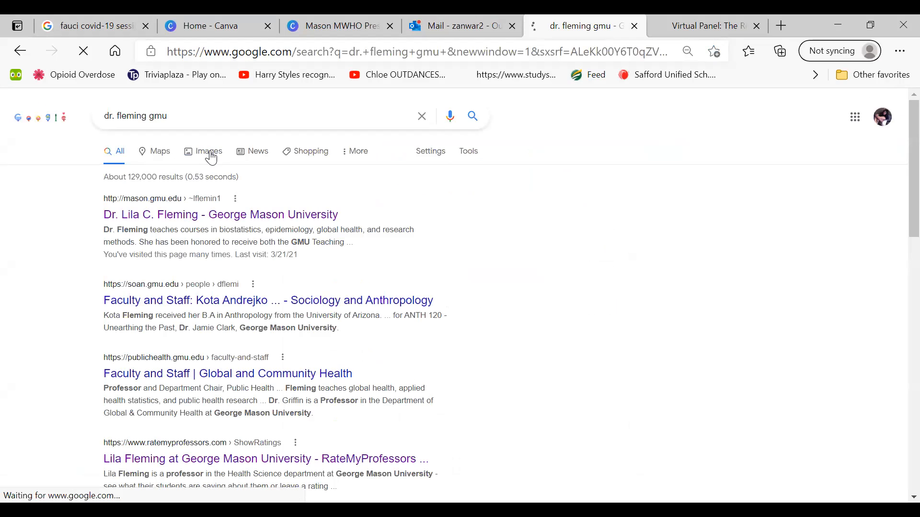
{"action": "left_click", "coordinate": [211, 159]}
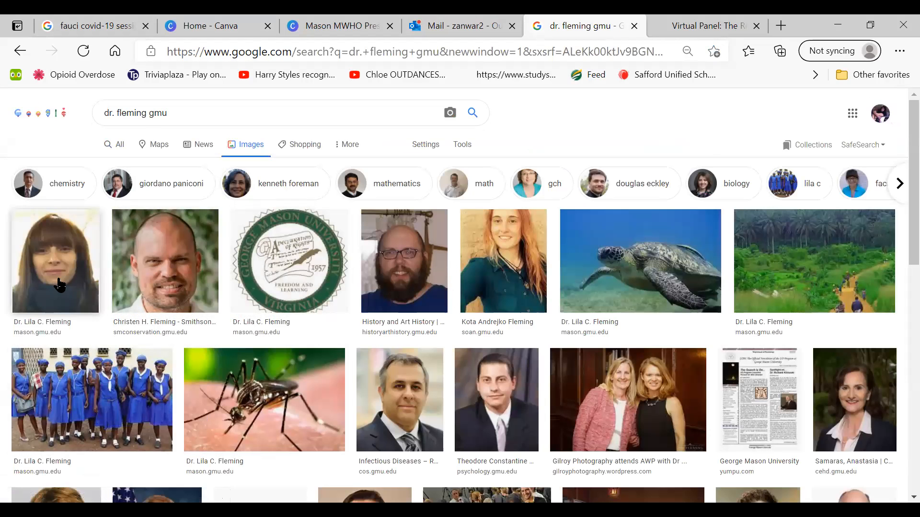
{"action": "left_click", "coordinate": [59, 285]}
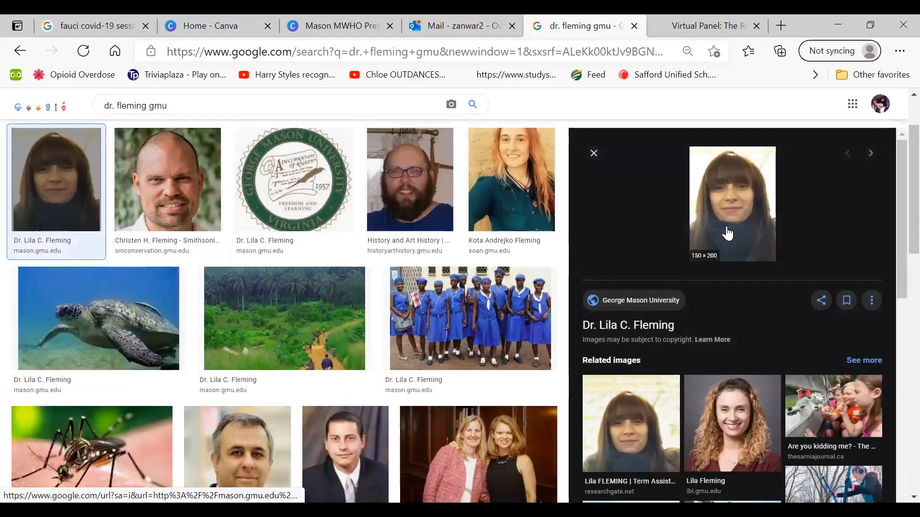
Save the previewed portrait as a JPEG image, naming the file with the doctor's title and surname followed by "picture"
{"action": "right_click", "coordinate": [727, 234]}
{"action": "left_click", "coordinate": [617, 335]}
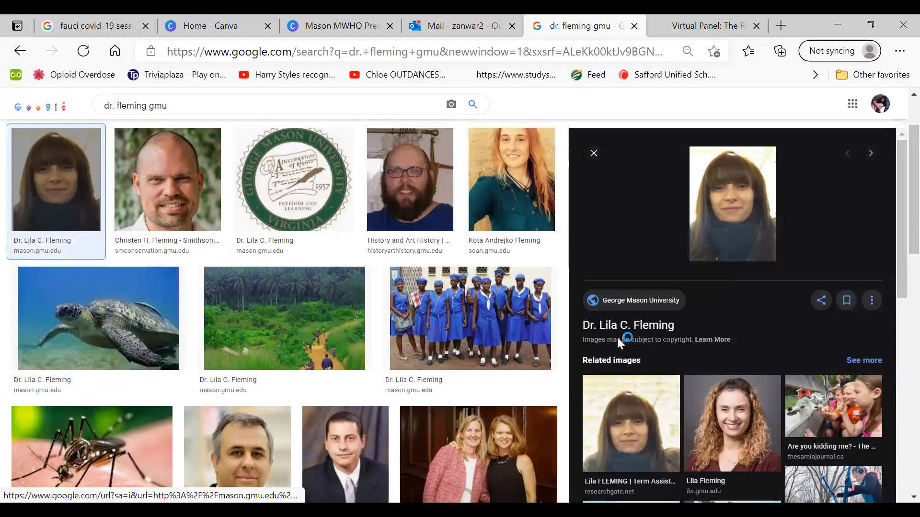
{"action": "type", "text": "dr. fleming picture"}
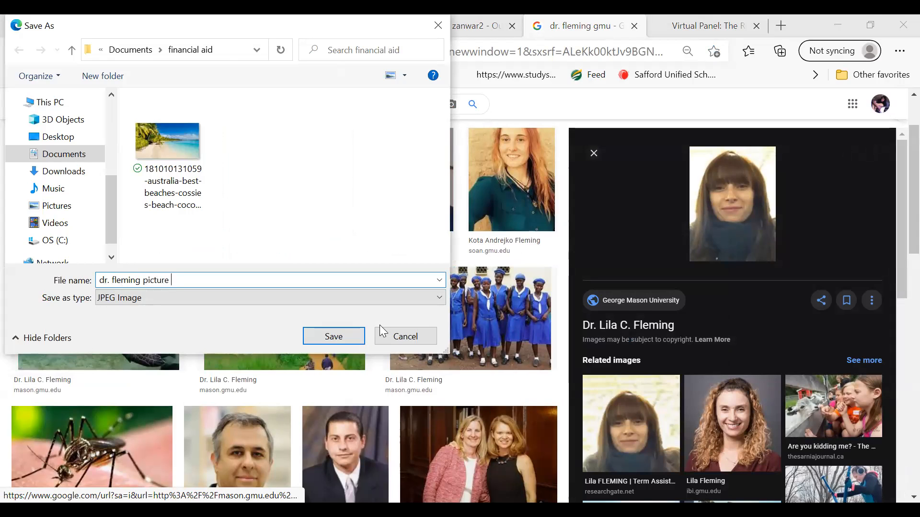
{"action": "key", "text": "Return"}
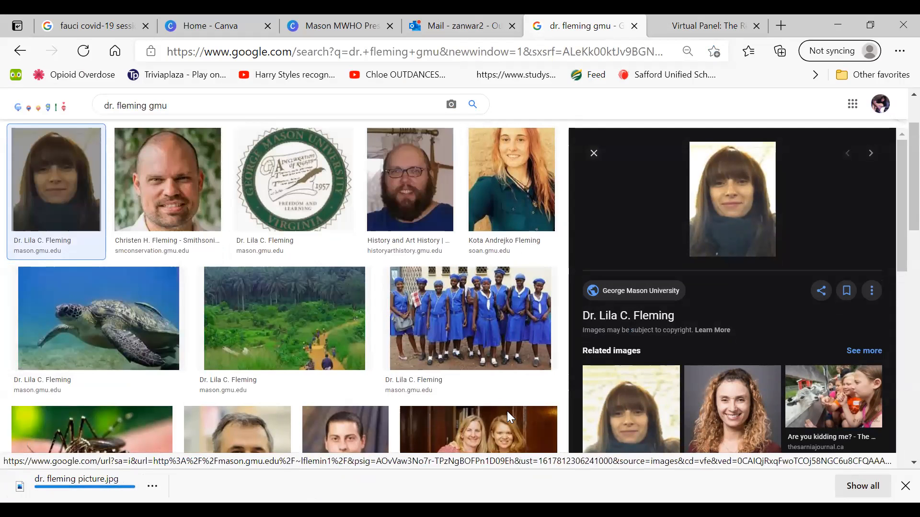
Return to the flyer in Canva and delete the template's portrait photo together with its empty image frame
{"action": "left_click", "coordinate": [187, 24]}
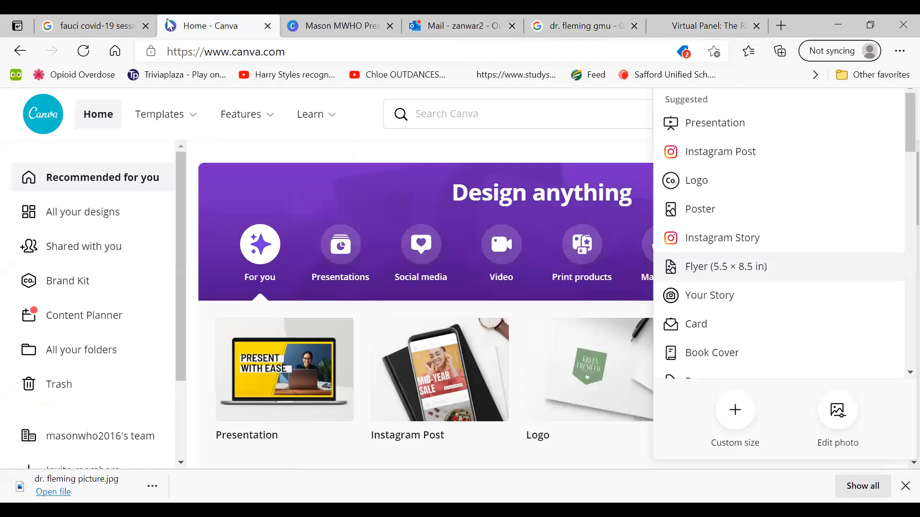
{"action": "left_click", "coordinate": [339, 27]}
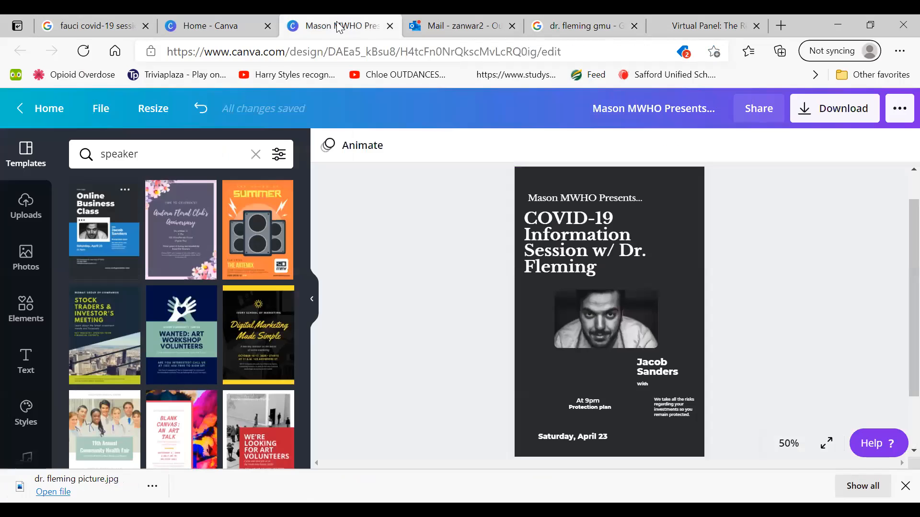
{"action": "left_click", "coordinate": [618, 328]}
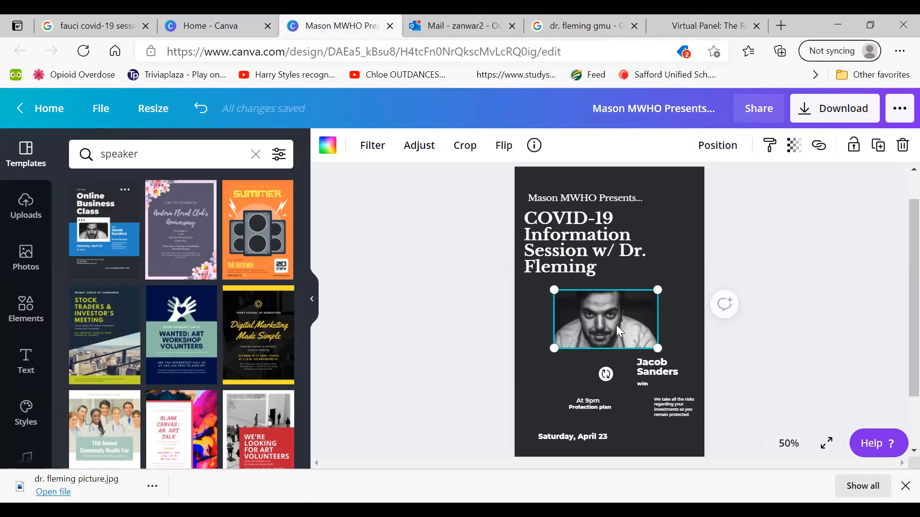
{"action": "right_click", "coordinate": [618, 330]}
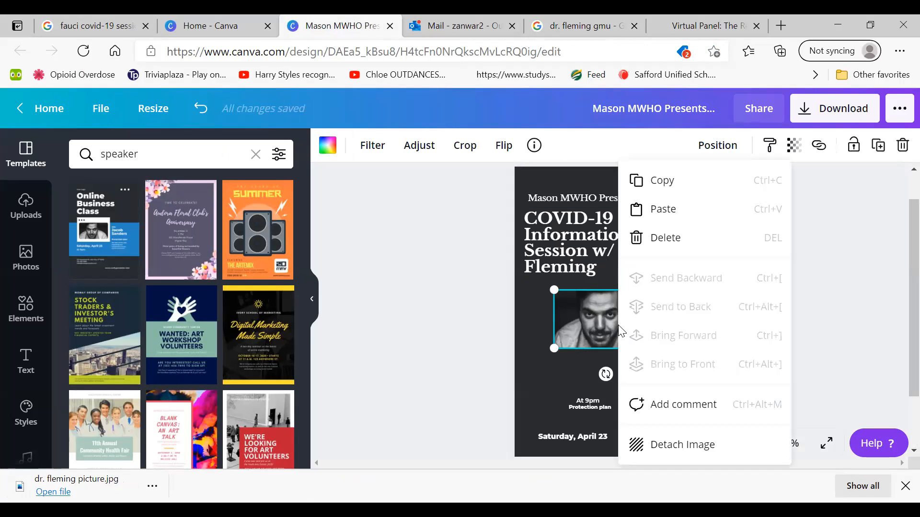
{"action": "left_click", "coordinate": [583, 317]}
{"action": "key", "text": "Delete"}
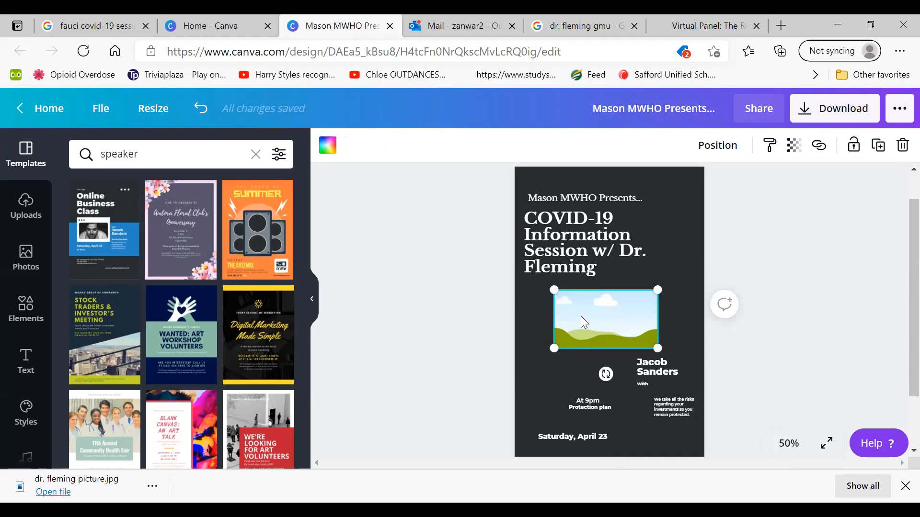
{"action": "key", "text": "Delete"}
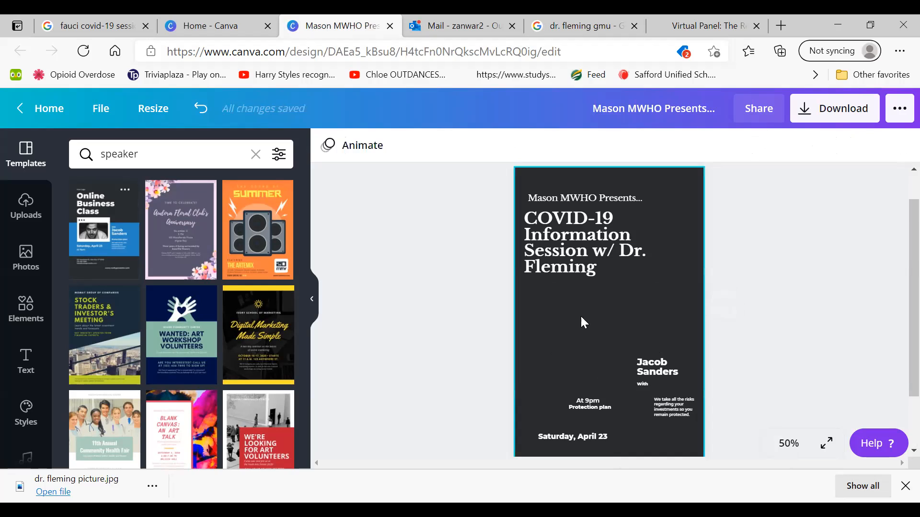
Upload the saved portrait of the guest doctor from the device to the media uploads
{"action": "left_click", "coordinate": [22, 213]}
{"action": "left_click", "coordinate": [136, 187]}
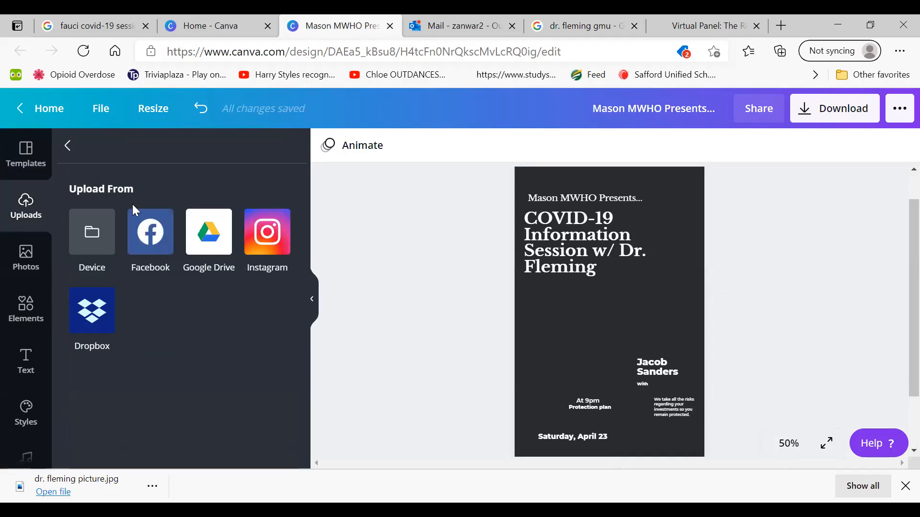
{"action": "left_click", "coordinate": [104, 239]}
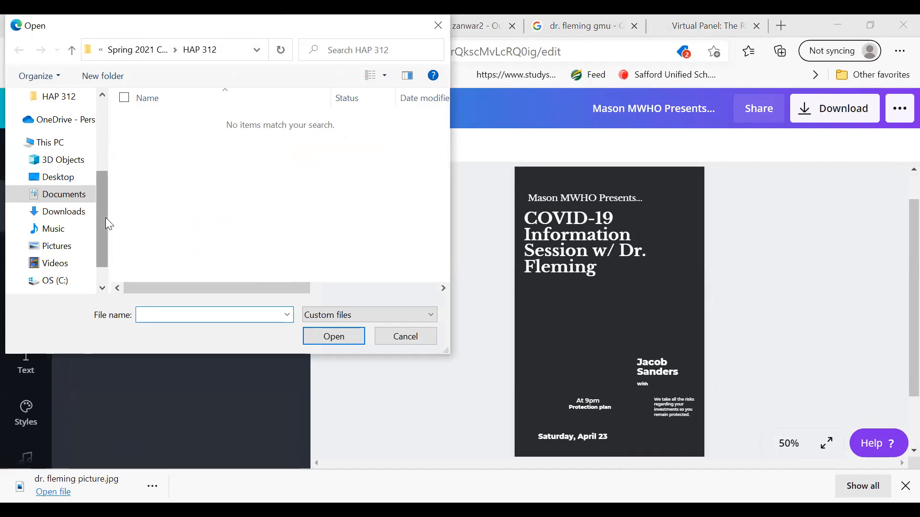
{"action": "scroll", "coordinate": [110, 225], "scroll_direction": "up", "scroll_amount": 3}
{"action": "left_click", "coordinate": [61, 148]}
{"action": "double_click", "coordinate": [239, 136]}
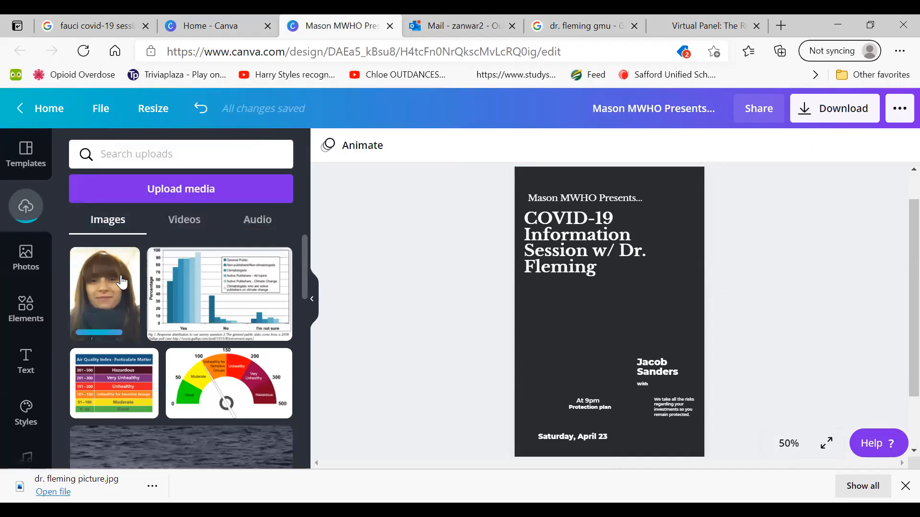
Add the uploaded portrait to the flyer, scale it down, and position it directly beneath the headline
{"action": "left_click", "coordinate": [100, 311]}
{"action": "left_click", "coordinate": [425, 341]}
{"action": "left_click_drag", "start_coordinate": [637, 335], "coordinate": [628, 344]}
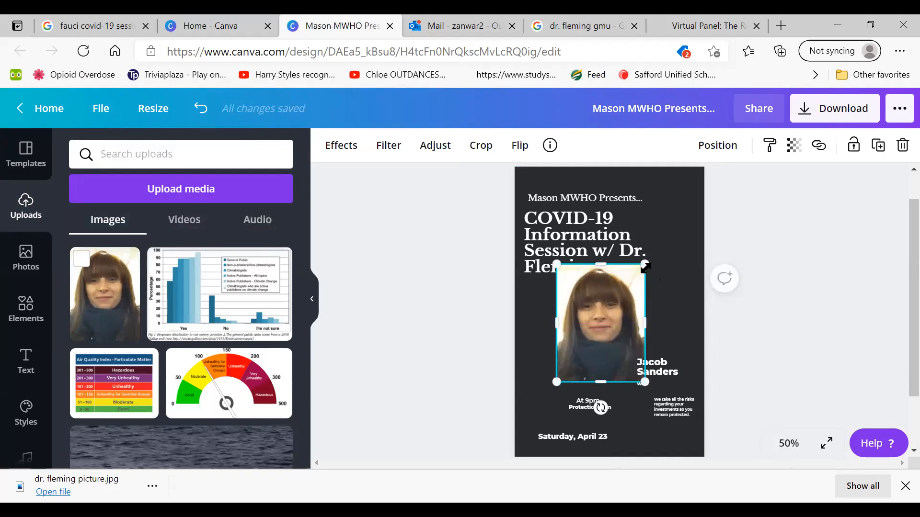
{"action": "left_click_drag", "start_coordinate": [648, 264], "coordinate": [626, 289]}
{"action": "left_click_drag", "start_coordinate": [596, 329], "coordinate": [618, 322]}
{"action": "left_click", "coordinate": [522, 350]}
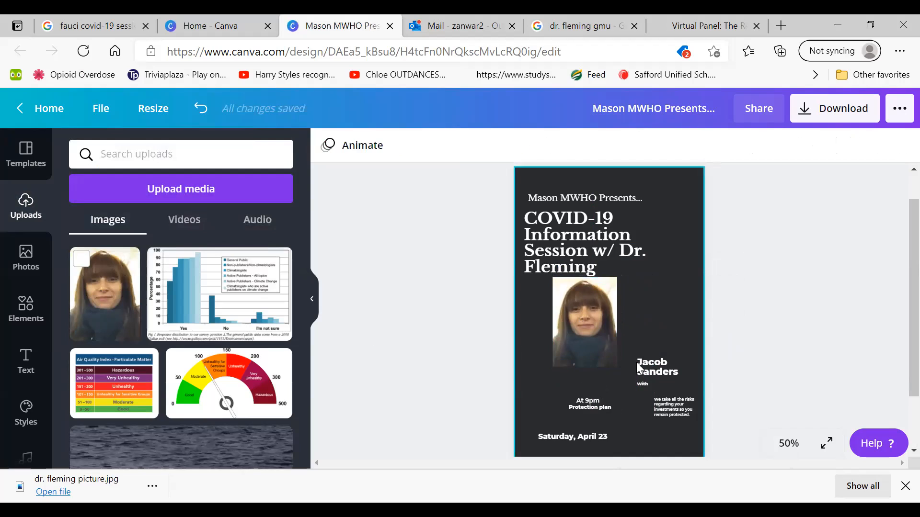
Move the template speaker's name text from beside the portrait down to the date line
{"action": "left_click", "coordinate": [645, 369]}
{"action": "left_click_drag", "start_coordinate": [644, 370], "coordinate": [561, 422]}
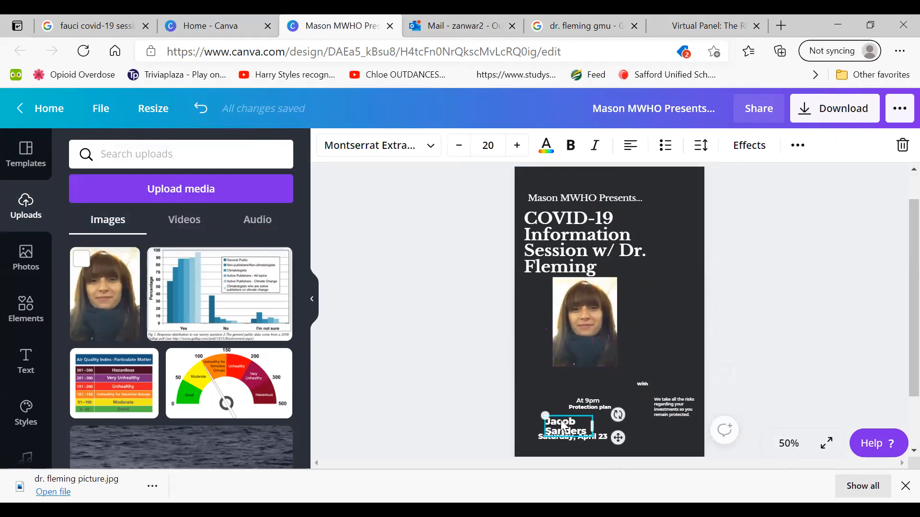
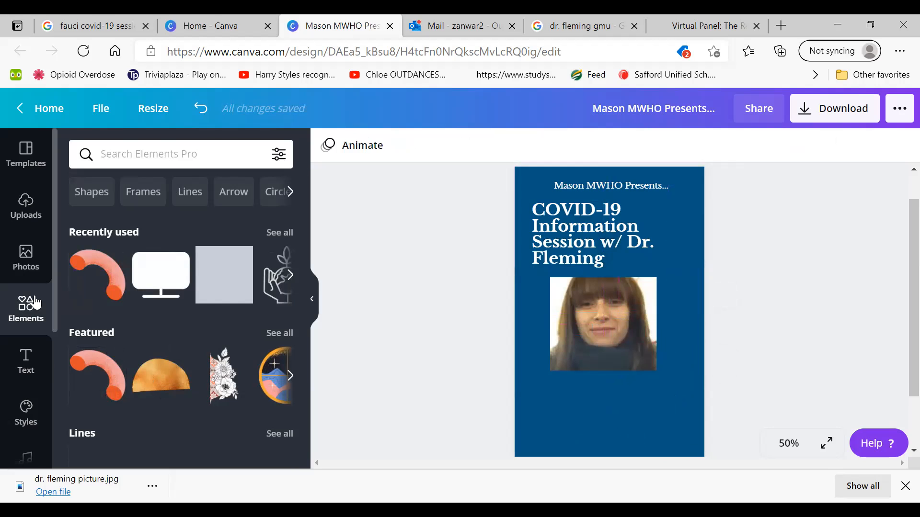
Add the italic font combination with a doctor's name and address lines to the flyer and place it directly beneath the portrait
{"action": "left_click", "coordinate": [23, 354]}
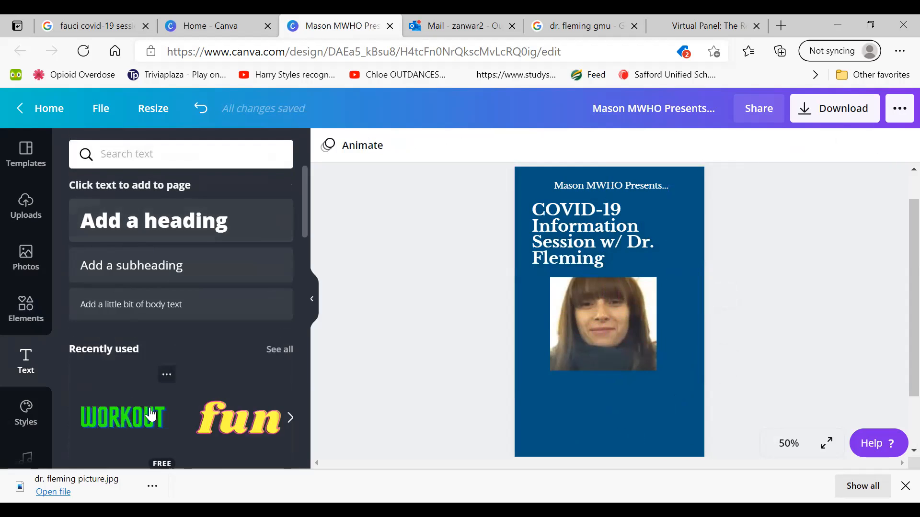
{"action": "left_click_drag", "start_coordinate": [302, 213], "coordinate": [285, 186]}
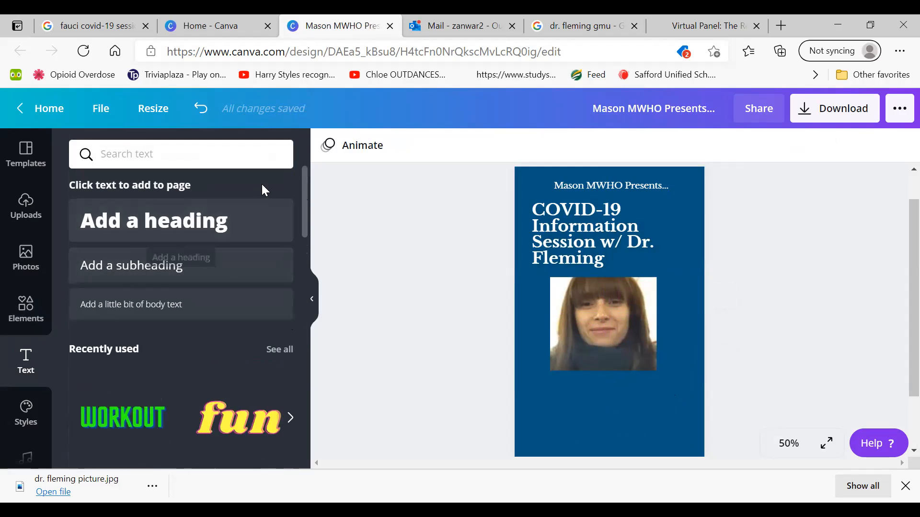
{"action": "left_click_drag", "start_coordinate": [305, 206], "coordinate": [274, 340]}
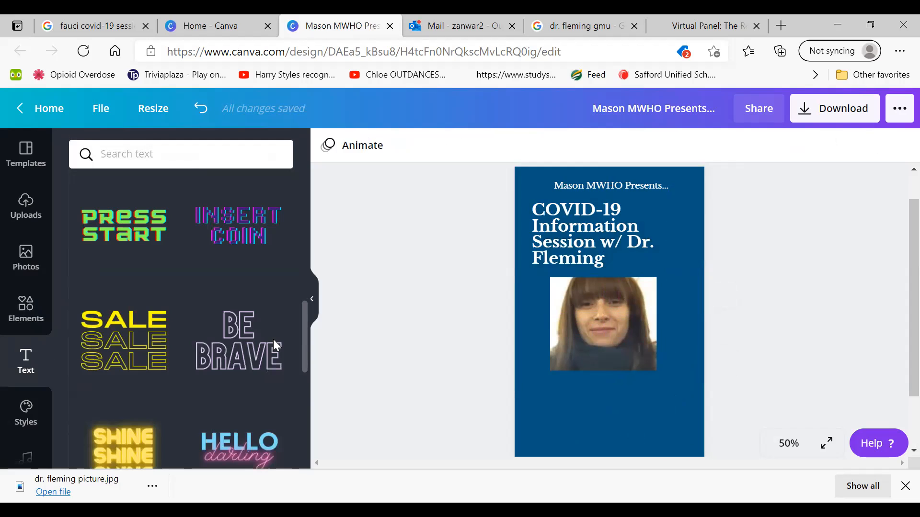
{"action": "scroll", "coordinate": [276, 345], "scroll_direction": "down", "scroll_amount": 5}
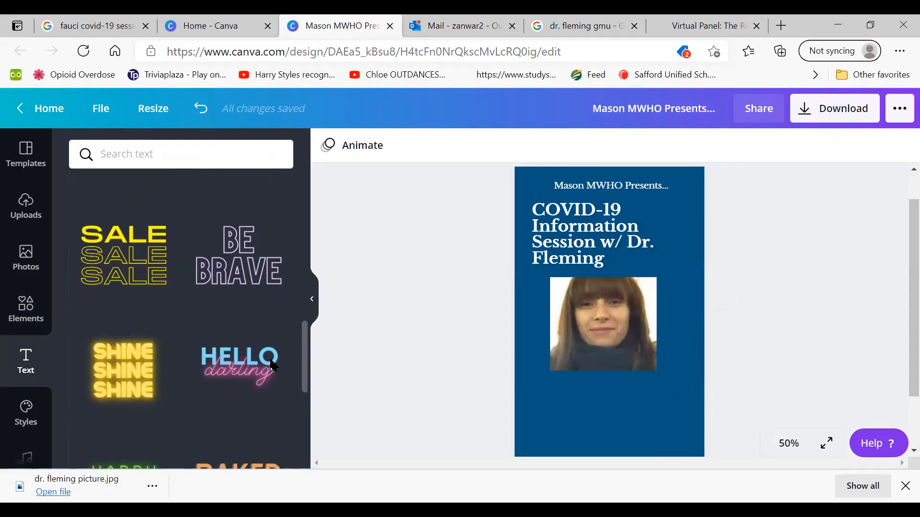
{"action": "scroll", "coordinate": [265, 396], "scroll_direction": "down", "scroll_amount": 3}
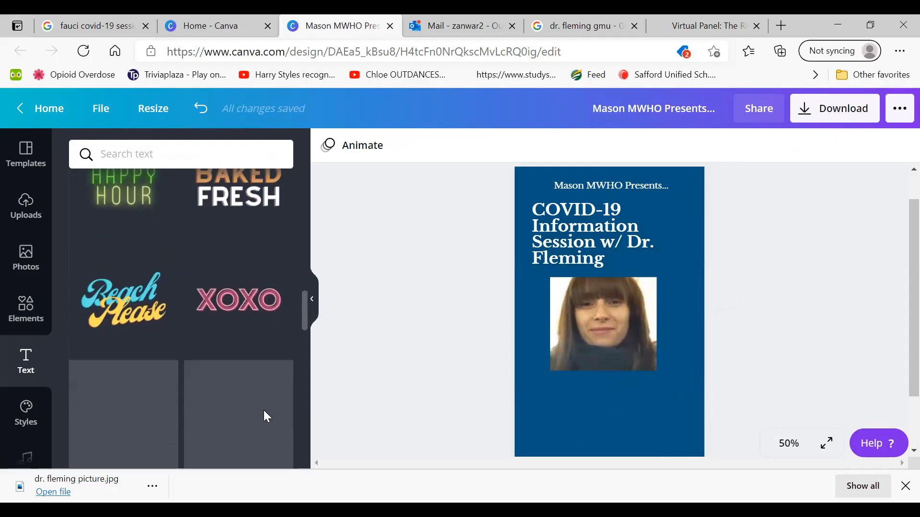
{"action": "scroll", "coordinate": [264, 417], "scroll_direction": "down", "scroll_amount": 6}
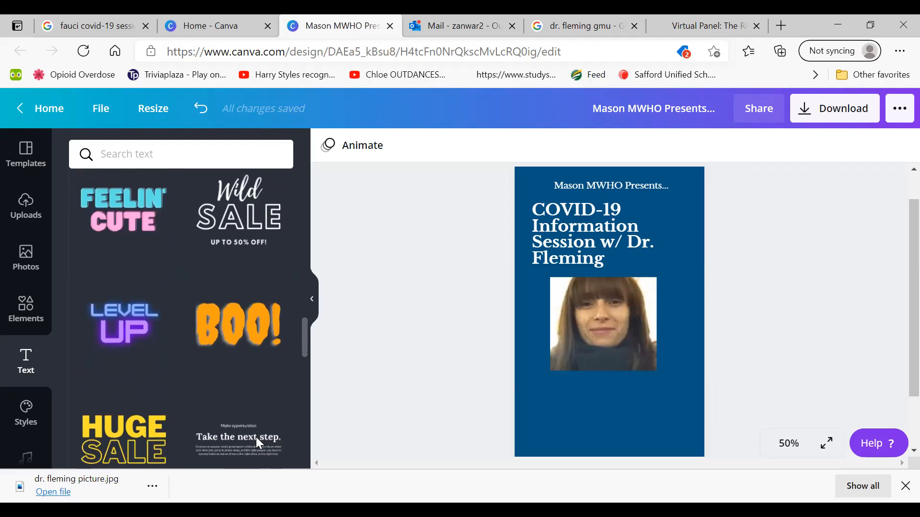
{"action": "scroll", "coordinate": [254, 457], "scroll_direction": "down", "scroll_amount": 3}
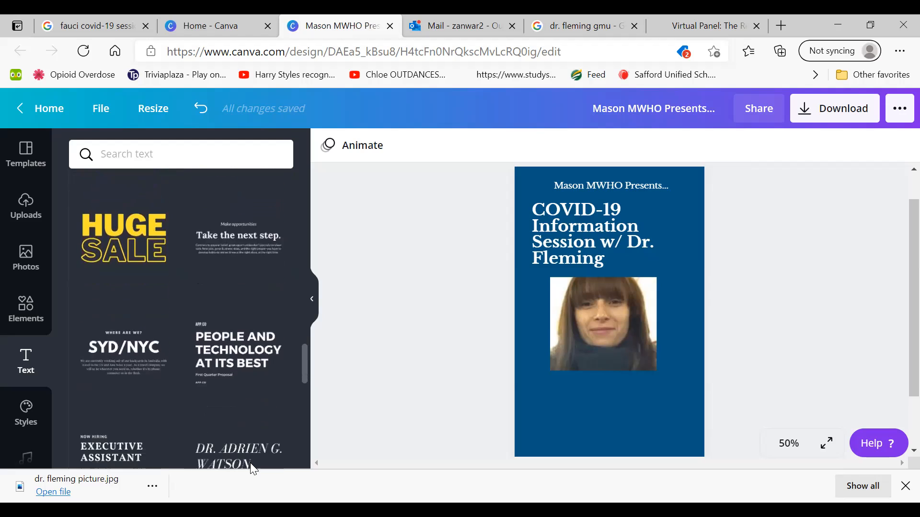
{"action": "scroll", "coordinate": [251, 474], "scroll_direction": "down", "scroll_amount": 2}
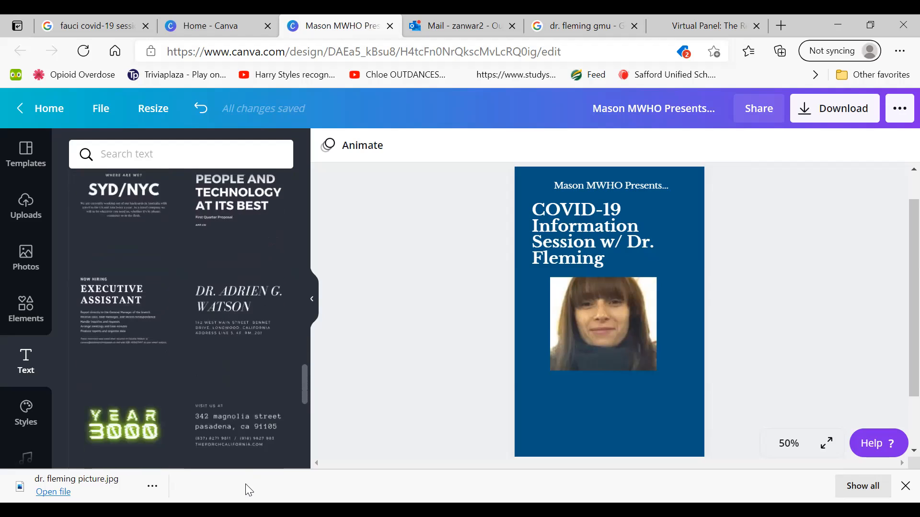
{"action": "left_click", "coordinate": [230, 320]}
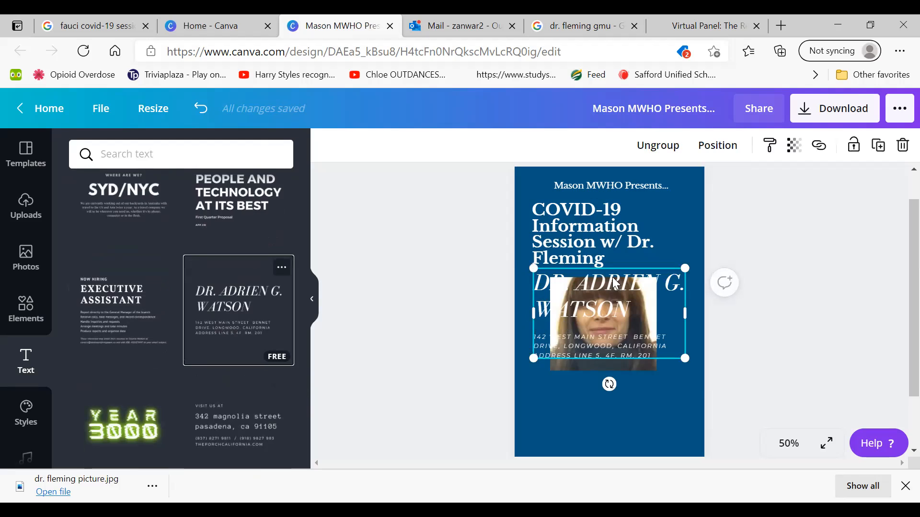
{"action": "left_click_drag", "start_coordinate": [607, 277], "coordinate": [605, 383]}
Replace the doctor's name in the added text block with "ZOOM INFO"
{"action": "double_click", "coordinate": [632, 408]}
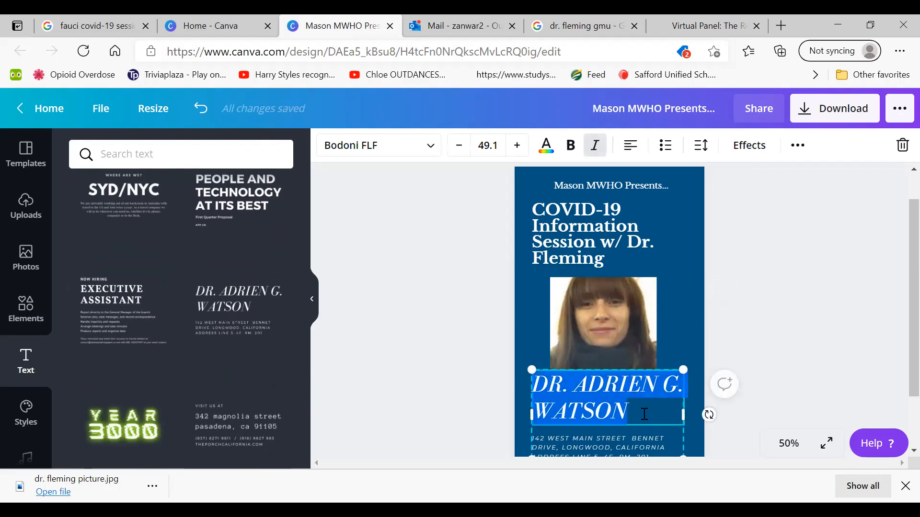
{"action": "left_click", "coordinate": [644, 414]}
{"action": "key", "text": "BackSpace"}
{"action": "key", "text": "BackSpace"}
{"action": "key", "text": "BackSpace"}
{"action": "key", "text": "BackSpace"}
{"action": "key", "text": "BackSpace"}
{"action": "key", "text": "BackSpace"}
{"action": "key", "text": "BackSpace"}
{"action": "key", "text": "BackSpace"}
{"action": "key", "text": "BackSpace"}
{"action": "key", "text": "BackSpace"}
{"action": "key", "text": "BackSpace"}
{"action": "key", "text": "BackSpace"}
{"action": "key", "text": "BackSpace"}
{"action": "key", "text": "BackSpace"}
{"action": "key", "text": "BackSpace"}
{"action": "key", "text": "BackSpace"}
{"action": "key", "text": "BackSpace"}
{"action": "key", "text": "BackSpace"}
{"action": "key", "text": "BackSpace"}
{"action": "type", "text": "ZOOM IN"}
{"action": "type", "text": "SF"}
{"action": "key", "text": "BackSpace"}
{"action": "key", "text": "BackSpace"}
{"action": "type", "text": "FORMA"}
Delete the address lines and the "ZOOM INFO" text beneath the portrait
{"action": "key", "text": "BackSpace"}
{"action": "key", "text": "BackSpace"}
{"action": "key", "text": "BackSpace"}
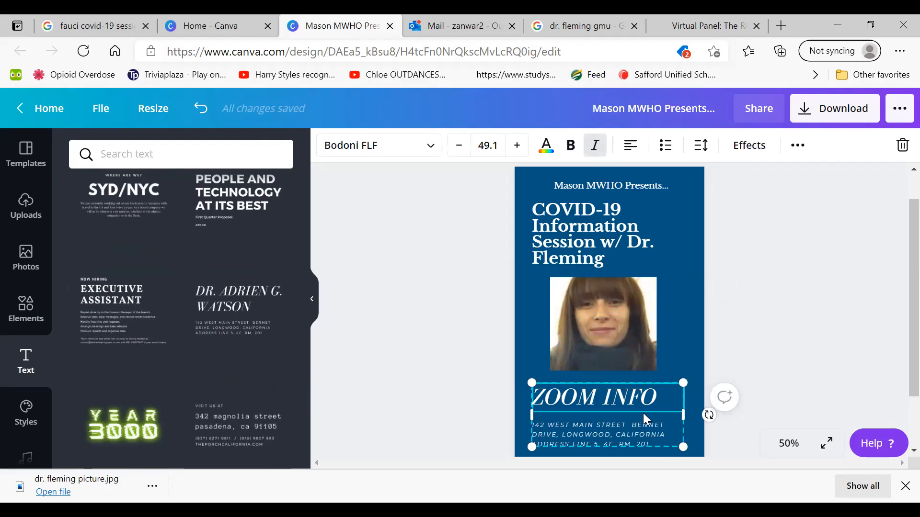
{"action": "left_click", "coordinate": [645, 416]}
{"action": "key", "text": "Delete"}
{"action": "left_click", "coordinate": [602, 397]}
{"action": "key", "text": "BackSpace"}
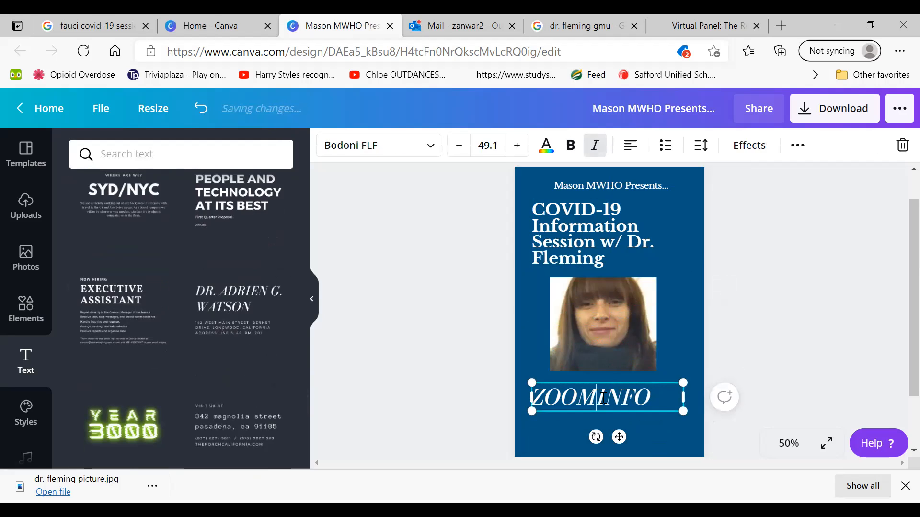
{"action": "key", "text": "BackSpace"}
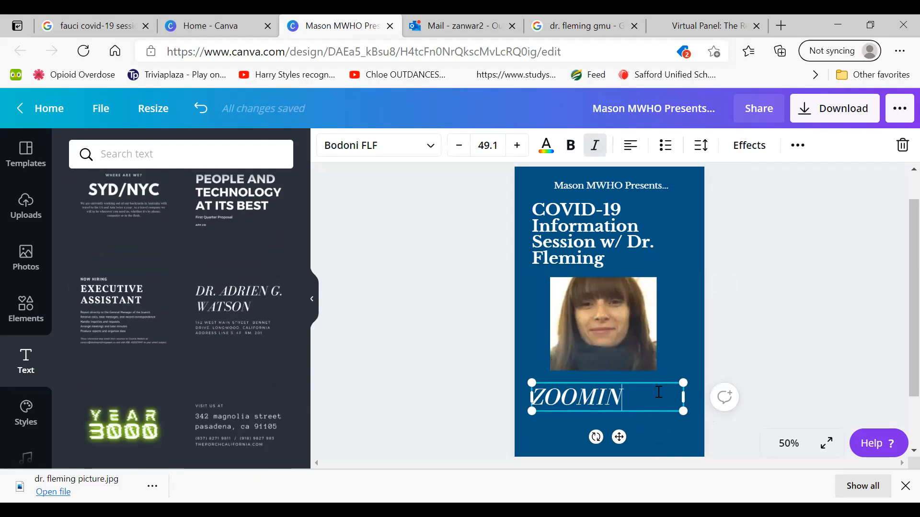
{"action": "key", "text": "BackSpace"}
{"action": "key", "text": "BackSpace"}
{"action": "key", "text": "BackSpace"}
{"action": "key", "text": "BackSpace"}
{"action": "key", "text": "BackSpace"}
{"action": "key", "text": "BackSpace"}
{"action": "left_click", "coordinate": [403, 386]}
Reposition the COVID-19 headline between the "Mason MWHO Presents..." line and the portrait
{"action": "scroll", "coordinate": [277, 378], "scroll_direction": "up", "scroll_amount": 4}
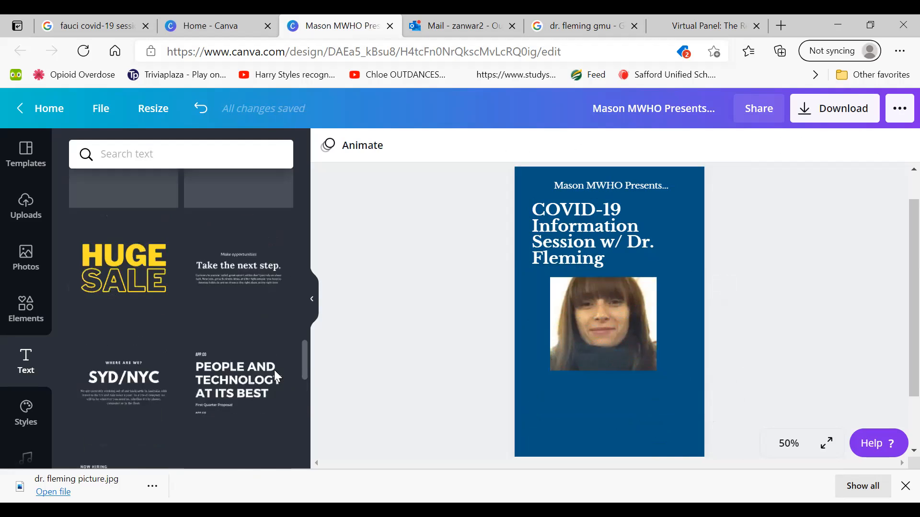
{"action": "scroll", "coordinate": [274, 370], "scroll_direction": "up", "scroll_amount": 5}
{"action": "left_click_drag", "start_coordinate": [564, 230], "coordinate": [557, 219]}
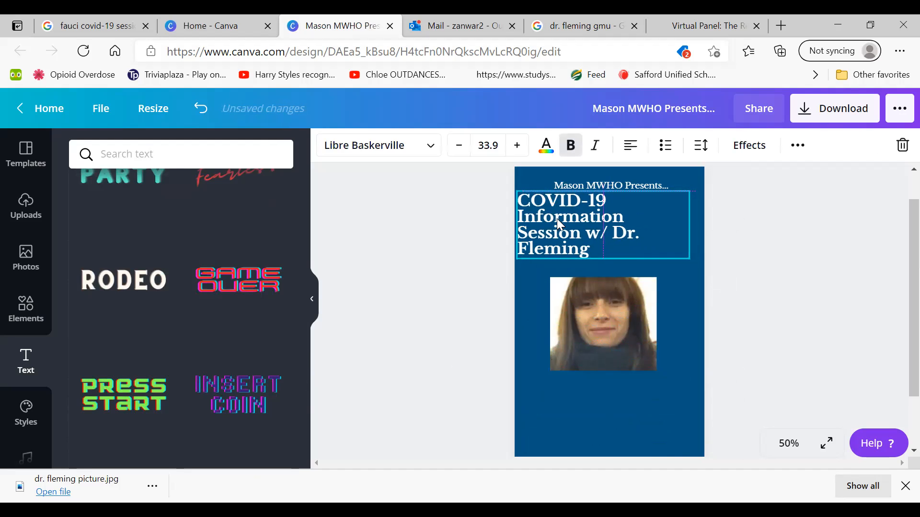
{"action": "left_click", "coordinate": [572, 182]}
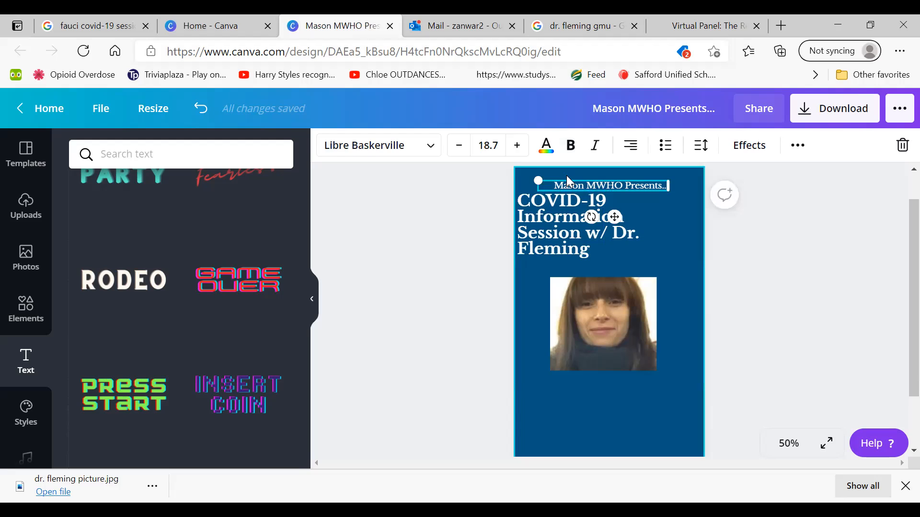
{"action": "left_click", "coordinate": [451, 235]}
{"action": "left_click", "coordinate": [556, 320]}
{"action": "left_click_drag", "start_coordinate": [557, 240], "coordinate": [575, 243]}
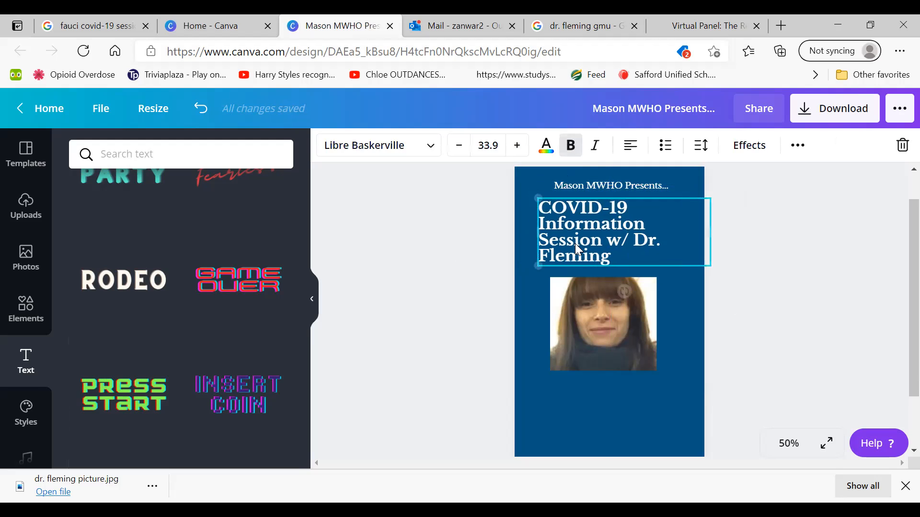
Try the Bukhari Script, Caitlin and Bodoni FLF fonts on the COVID-19 headline
{"action": "left_click", "coordinate": [414, 149]}
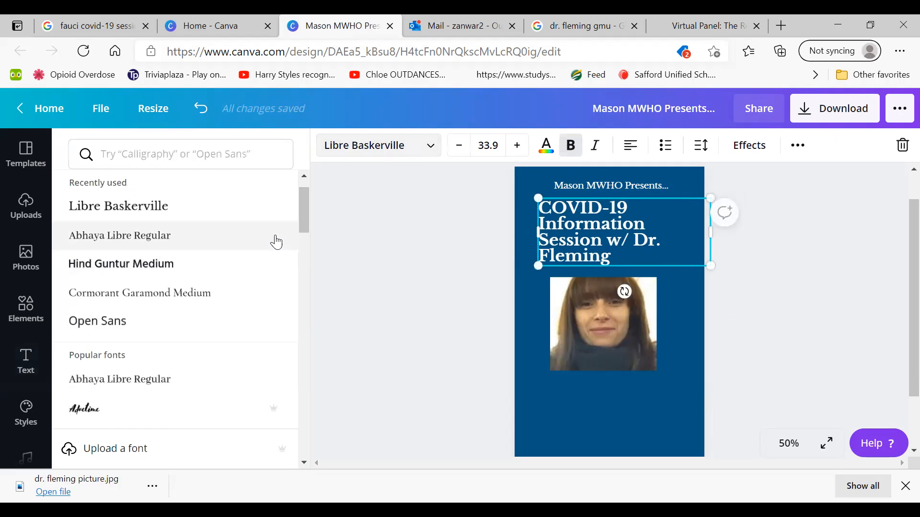
{"action": "left_click_drag", "start_coordinate": [298, 216], "coordinate": [294, 314]}
{"action": "left_click", "coordinate": [190, 332]}
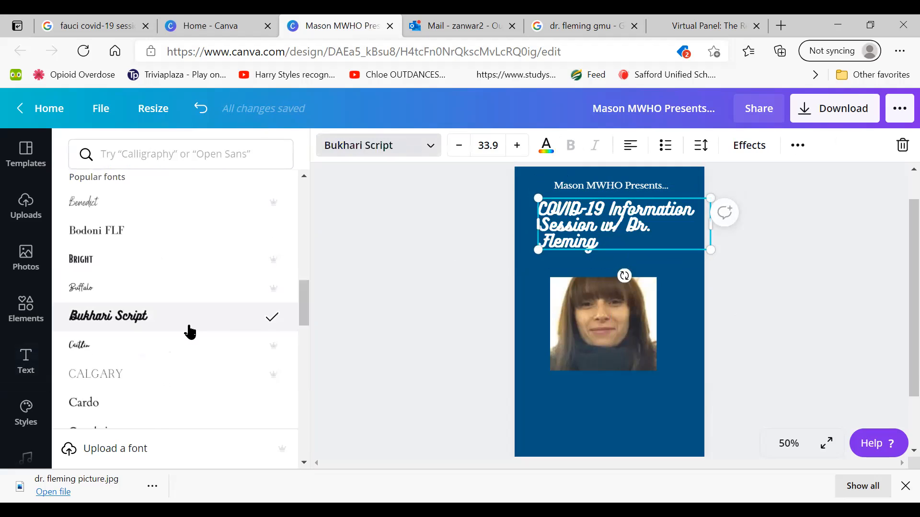
{"action": "left_click", "coordinate": [179, 345]}
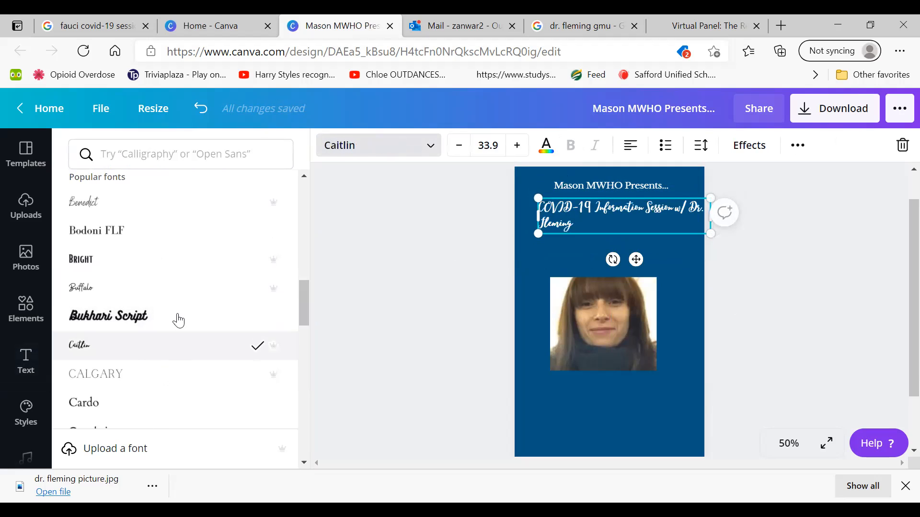
{"action": "left_click", "coordinate": [107, 239]}
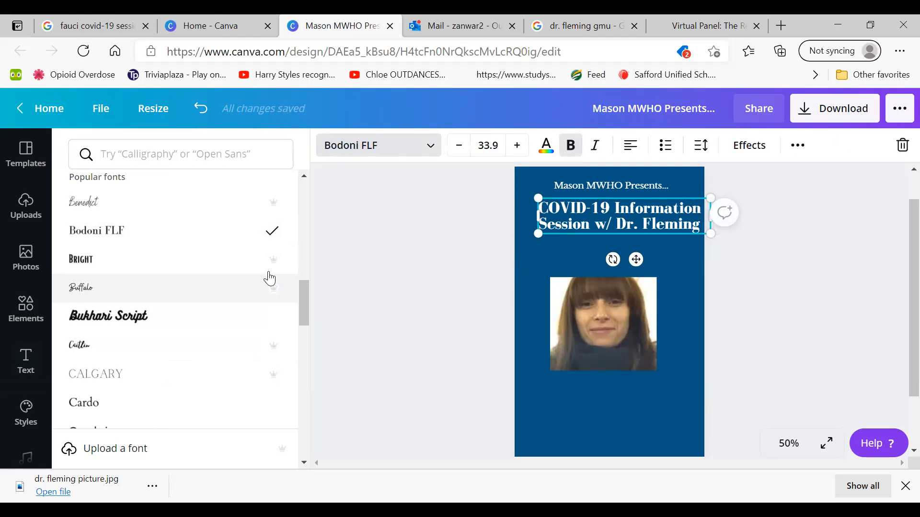
Try the Hind Guntur Medium and Cormorant Garamond Medium fonts on the COVID-19 headline
{"action": "scroll", "coordinate": [297, 392], "scroll_direction": "down", "scroll_amount": 3}
{"action": "scroll", "coordinate": [297, 395], "scroll_direction": "down", "scroll_amount": 5}
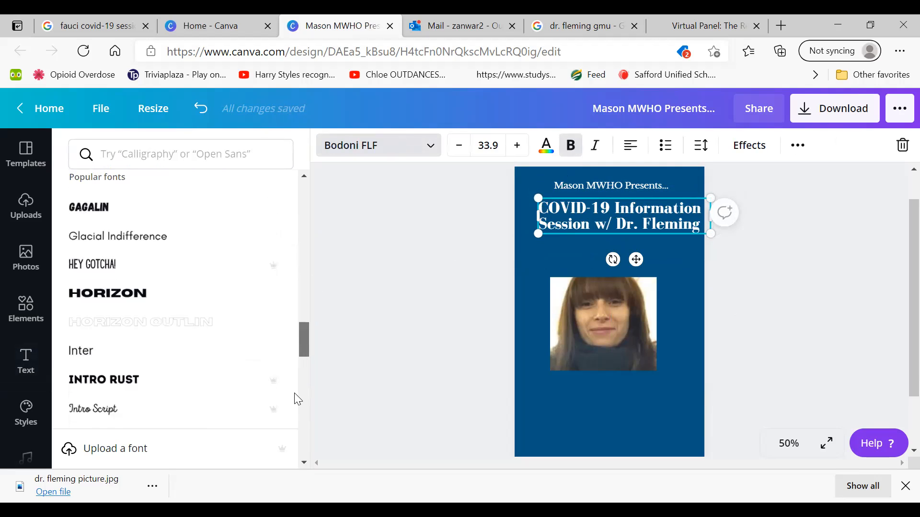
{"action": "scroll", "coordinate": [297, 400], "scroll_direction": "up", "scroll_amount": 10}
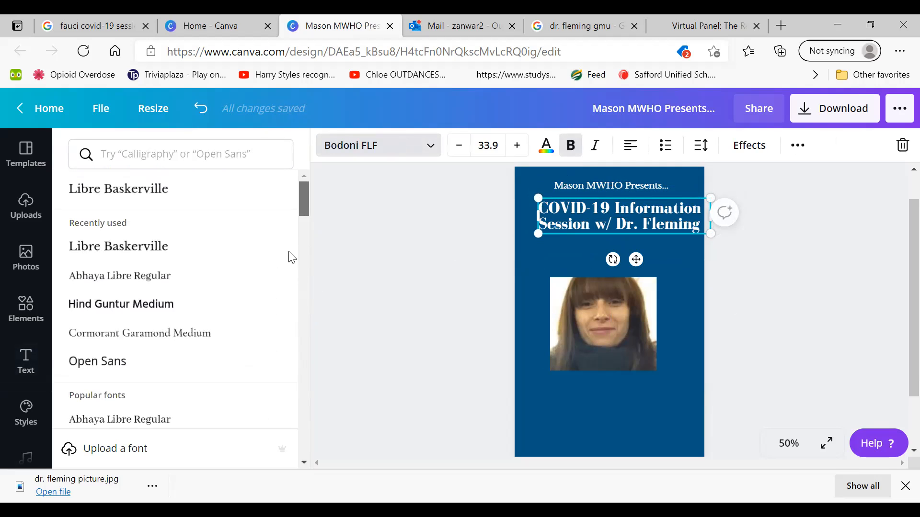
{"action": "left_click", "coordinate": [232, 303]}
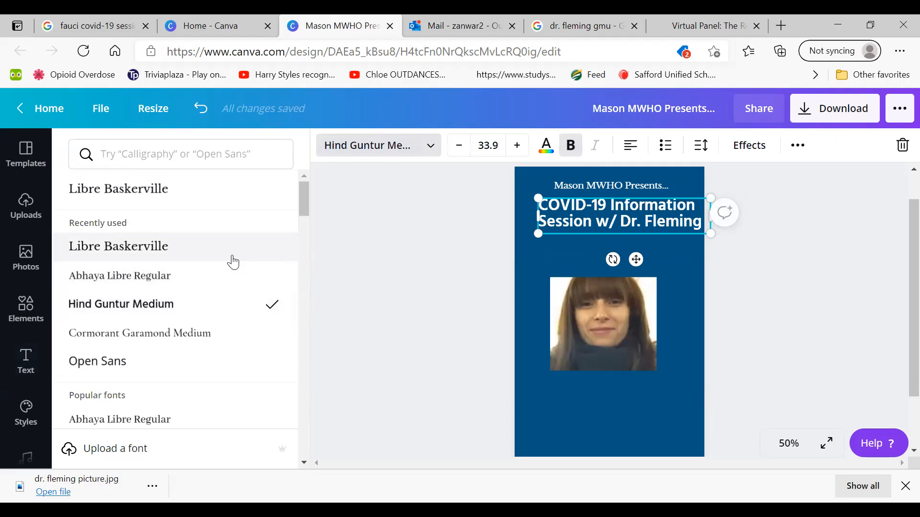
{"action": "left_click", "coordinate": [203, 334]}
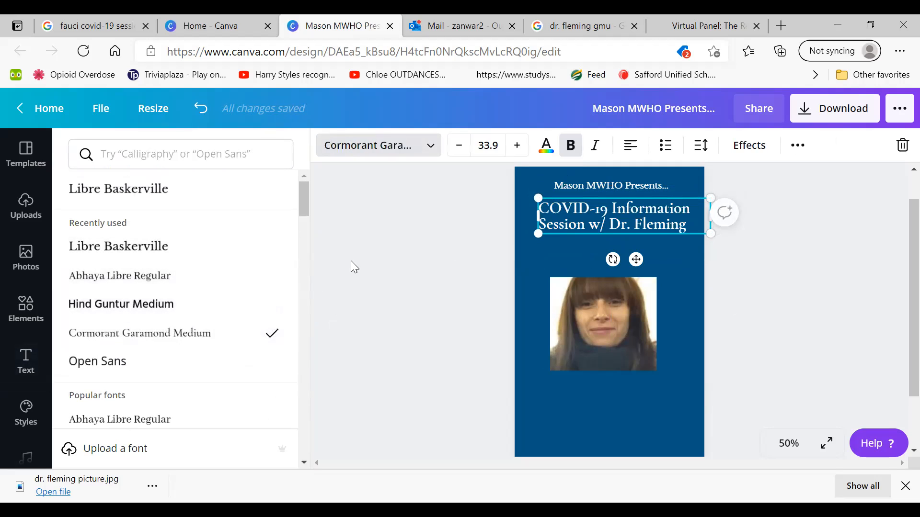
{"action": "left_click", "coordinate": [350, 261]}
{"action": "left_click", "coordinate": [470, 233]}
Try Cormorant Garamond Medium on the "Mason MWHO Presents..." line, then set its font to Hind Guntur Medium
{"action": "left_click", "coordinate": [574, 187]}
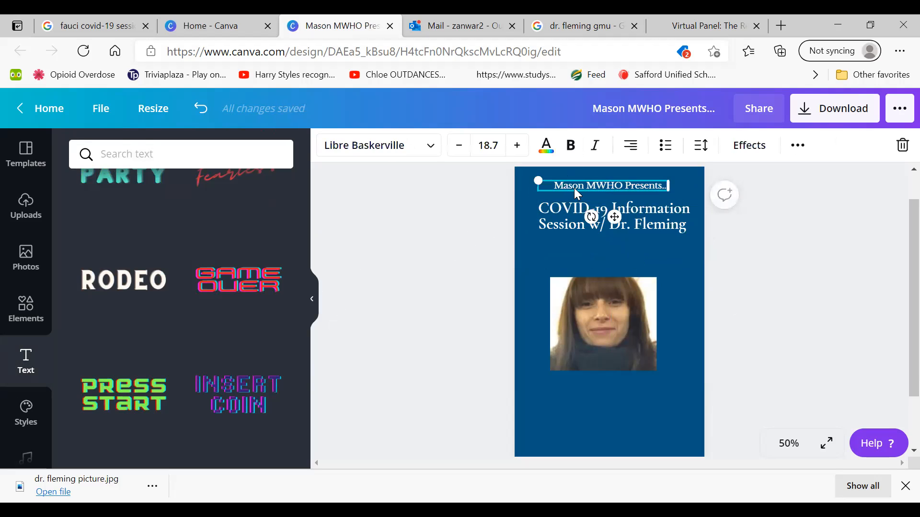
{"action": "left_click", "coordinate": [397, 148]}
{"action": "left_click", "coordinate": [200, 275]}
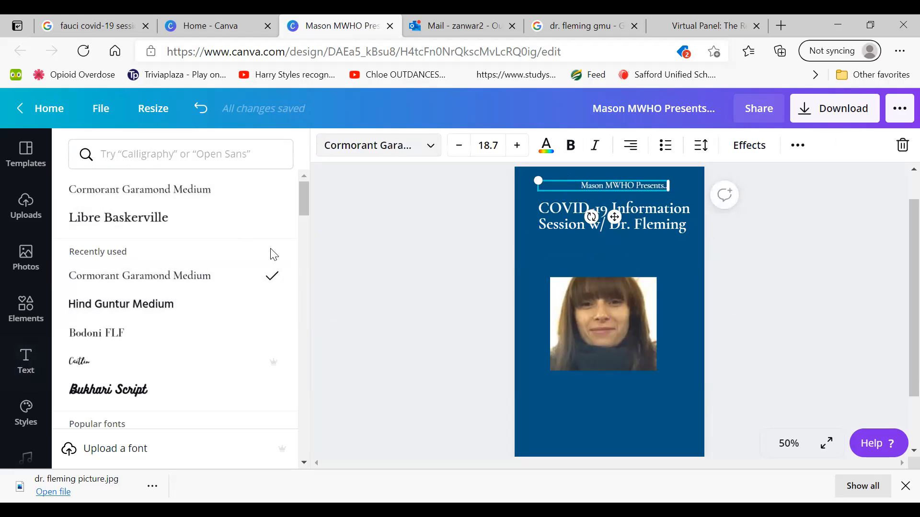
{"action": "left_click", "coordinate": [230, 309]}
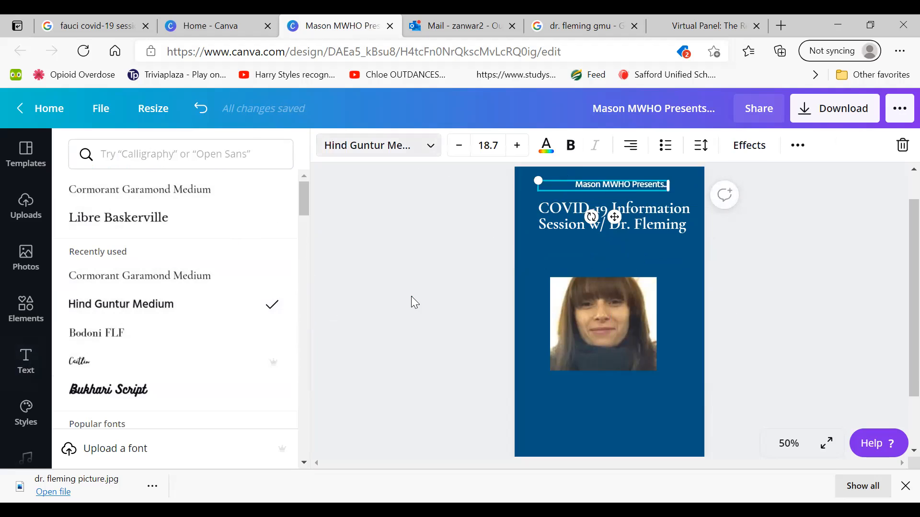
Set the font of the COVID-19 headline to Hind Guntur Medium
{"action": "left_click", "coordinate": [613, 218]}
{"action": "left_click", "coordinate": [405, 147]}
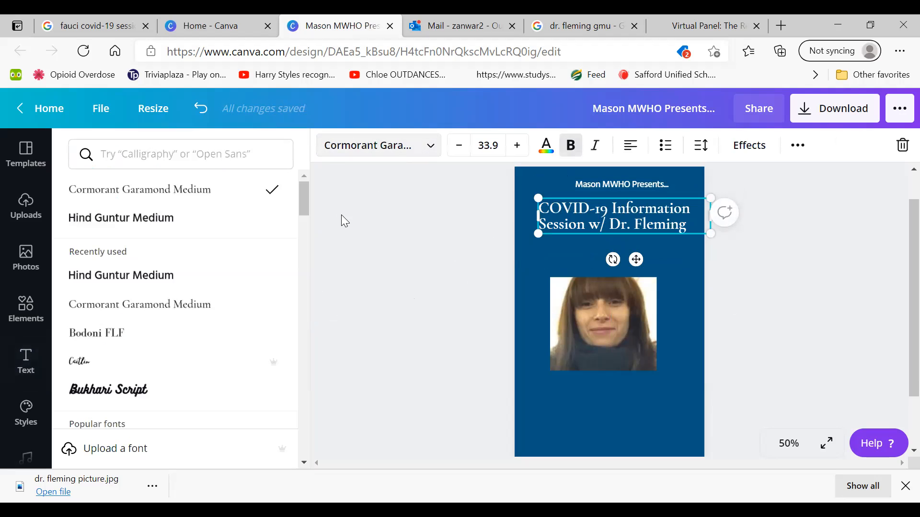
{"action": "left_click", "coordinate": [215, 277]}
{"action": "left_click", "coordinate": [391, 304]}
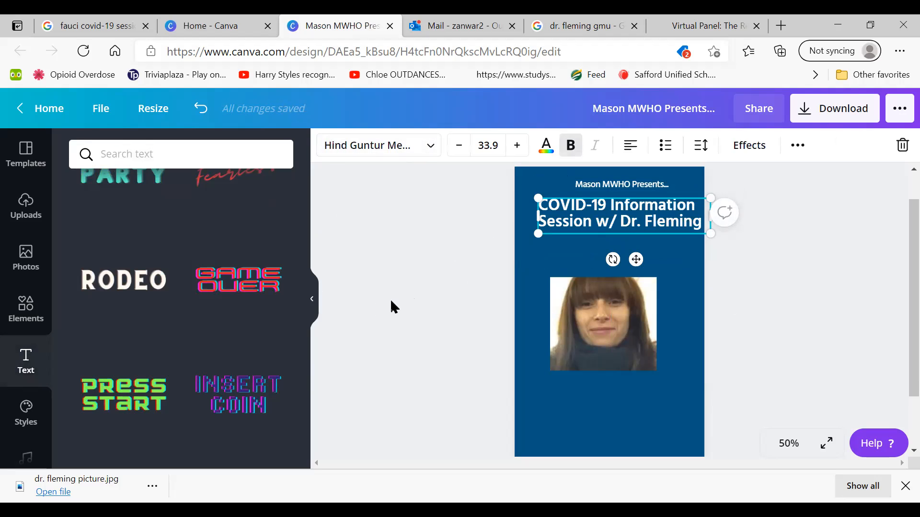
Move the portrait up beneath the headline and extend its crop at the lower and upper edges to show more of the photo
{"action": "left_click", "coordinate": [562, 303]}
{"action": "left_click_drag", "start_coordinate": [562, 303], "coordinate": [563, 275]}
{"action": "left_click_drag", "start_coordinate": [610, 346], "coordinate": [609, 393]}
{"action": "left_click_drag", "start_coordinate": [608, 248], "coordinate": [608, 241]}
Shift the COVID-19 headline slightly left so it sits within the flyer above the portrait
{"action": "left_click", "coordinate": [584, 211]}
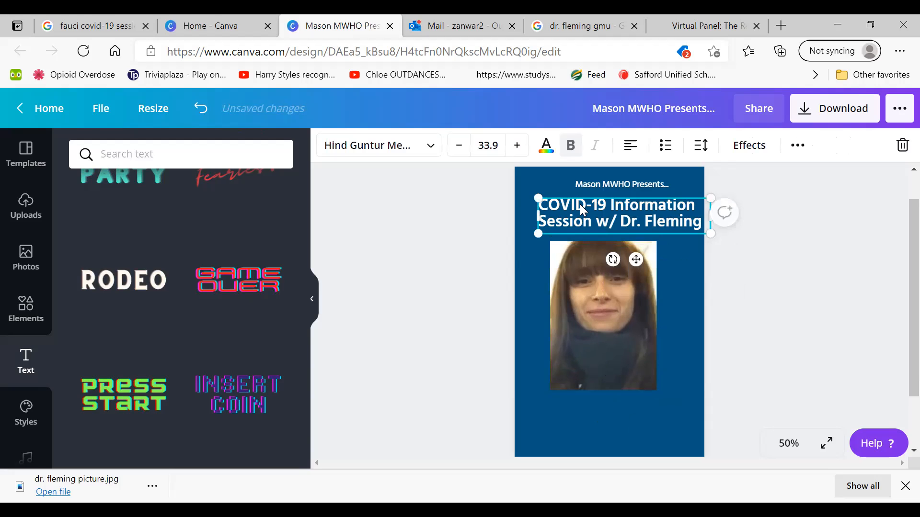
{"action": "left_click_drag", "start_coordinate": [583, 211], "coordinate": [564, 205]}
{"action": "left_click", "coordinate": [585, 187]}
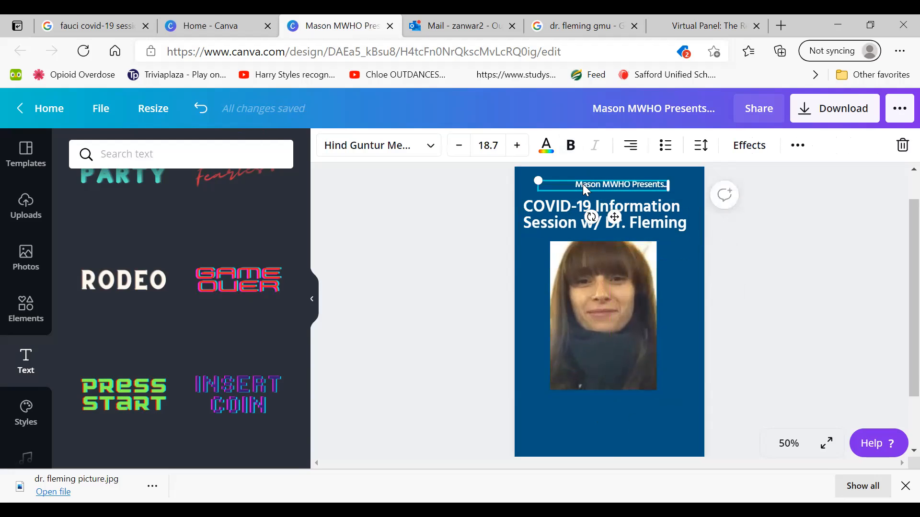
{"action": "left_click", "coordinate": [414, 219]}
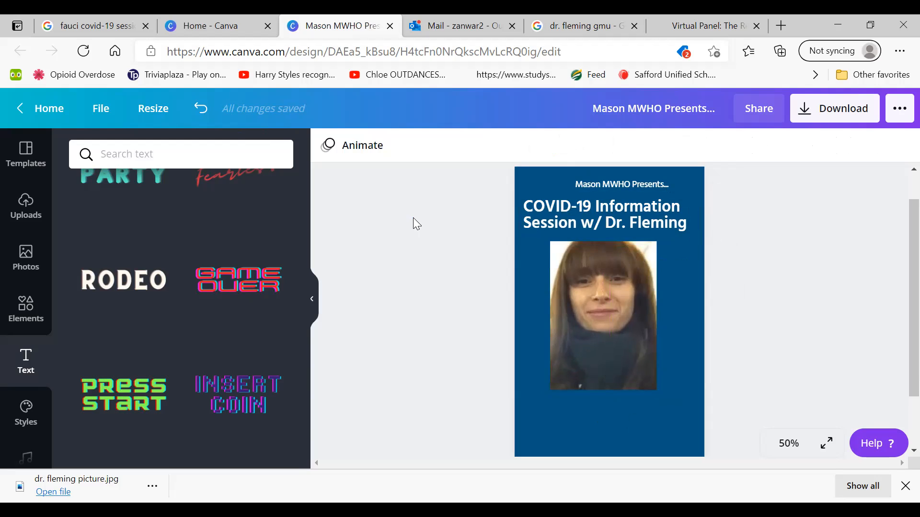
Add the recently used "WORKOUT" text style to the flyer and clear its placeholder wording
{"action": "scroll", "coordinate": [77, 326], "scroll_direction": "up", "scroll_amount": 10}
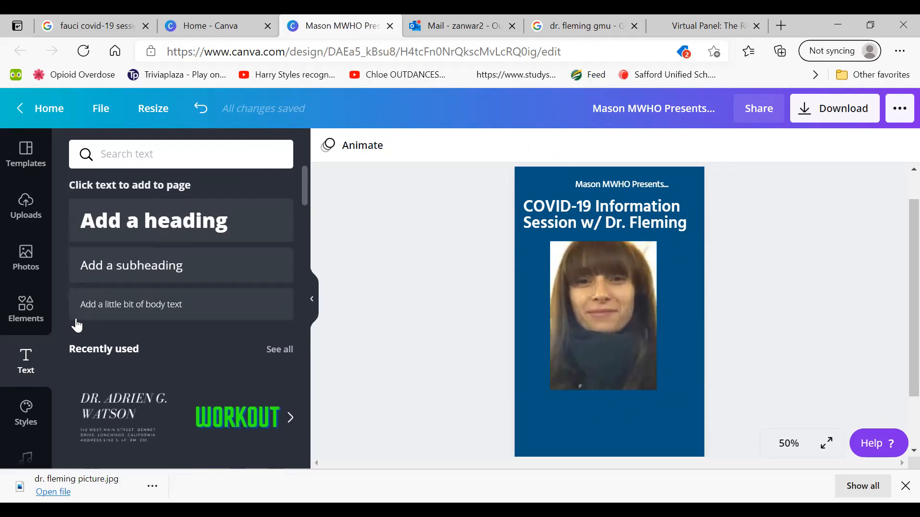
{"action": "scroll", "coordinate": [77, 326], "scroll_direction": "down", "scroll_amount": 2}
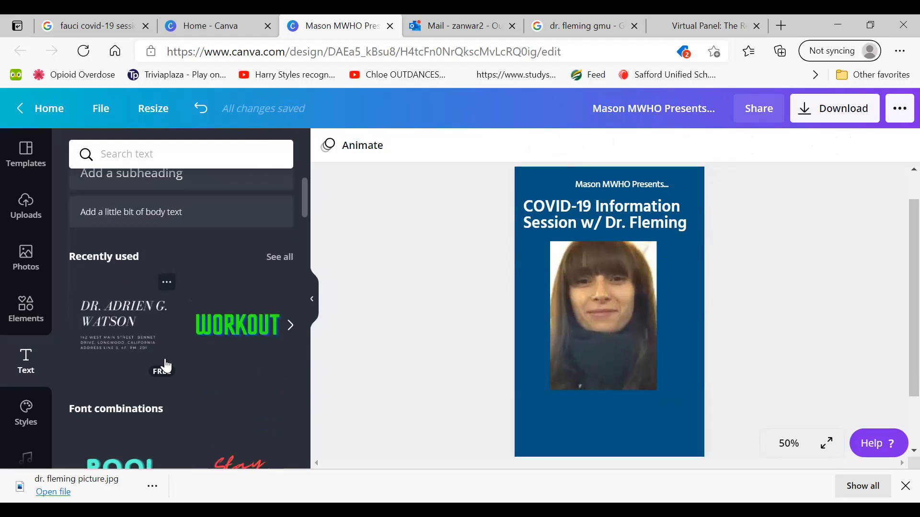
{"action": "left_click", "coordinate": [211, 329]}
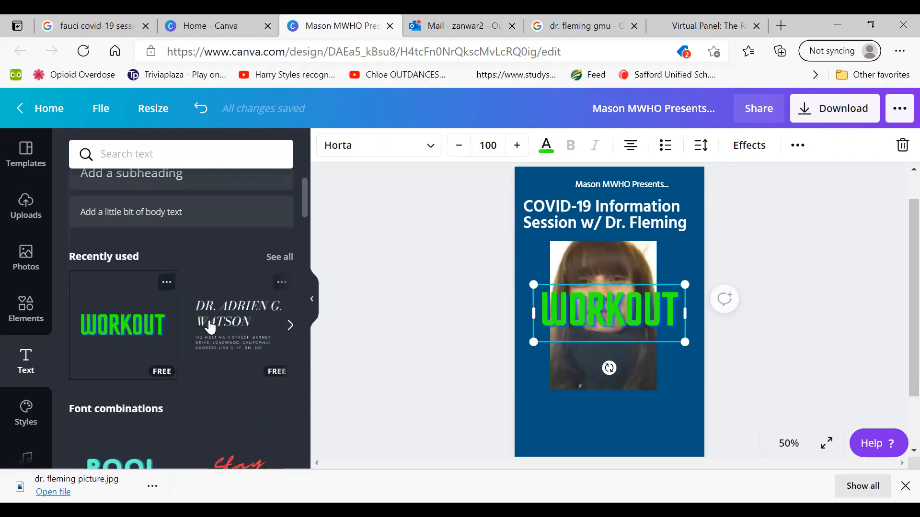
{"action": "left_click", "coordinate": [674, 307]}
{"action": "key", "text": "BackSpace"}
{"action": "key", "text": "BackSpace"}
{"action": "key", "text": "BackSpace"}
{"action": "key", "text": "BackSpace"}
{"action": "key", "text": "BackSpace"}
{"action": "key", "text": "BackSpace"}
{"action": "key", "text": "BackSpace"}
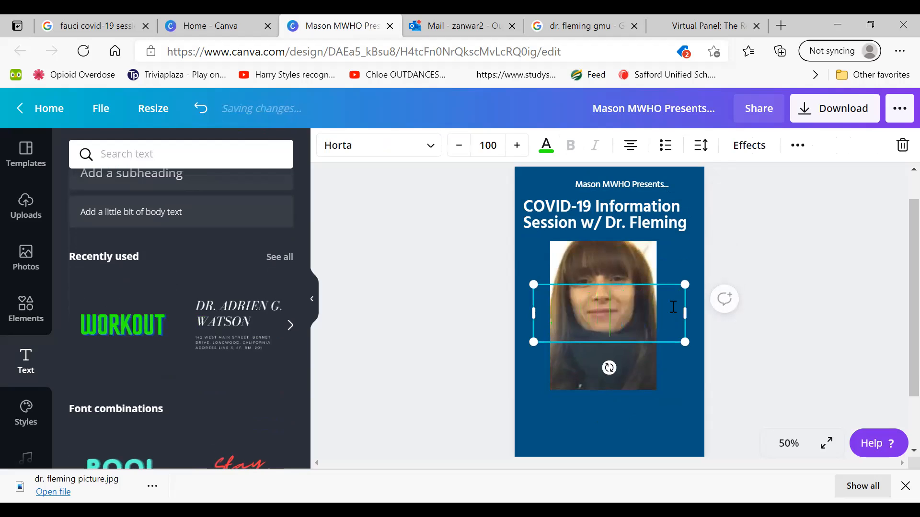
{"action": "type", "text": "ZOOM INFORMAT"}
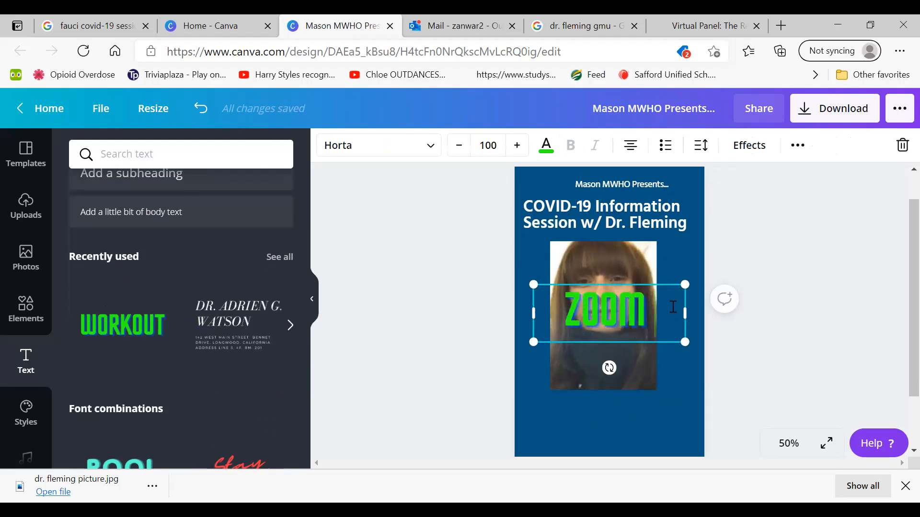
{"action": "key", "text": "BackSpace"}
{"action": "key", "text": "BackSpace"}
{"action": "key", "text": "BackSpace"}
{"action": "key", "text": "BackSpace"}
{"action": "key", "text": "BackSpace"}
{"action": "key", "text": "BackSpace"}
{"action": "key", "text": "BackSpace"}
{"action": "key", "text": "BackSpace"}
{"action": "key", "text": "BackSpace"}
{"action": "key", "text": "BackSpace"}
{"action": "key", "text": "BackSpace"}
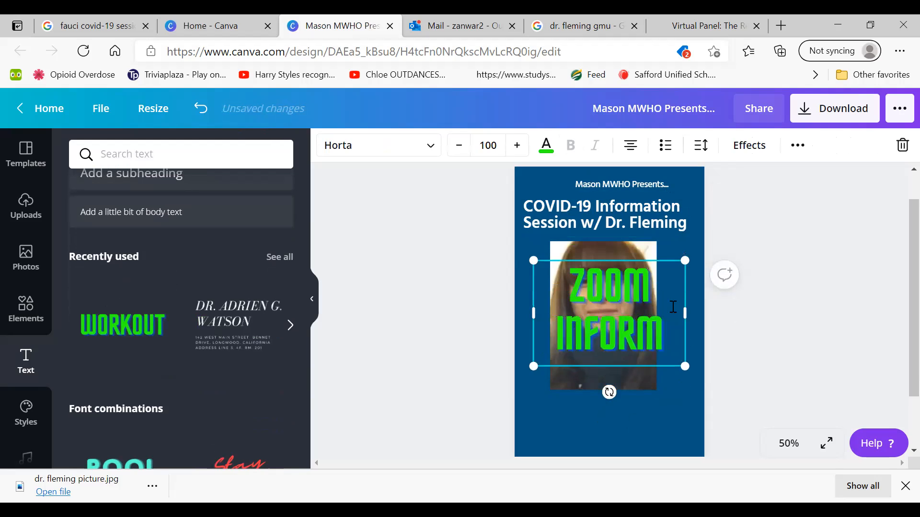
{"action": "key", "text": "BackSpace"}
{"action": "key", "text": "BackSpace"}
Enter "APRIL 23, 2021" in the new text box, shrink it to size 22 and place it on one line beneath the portrait
{"action": "type", "text": "A"}
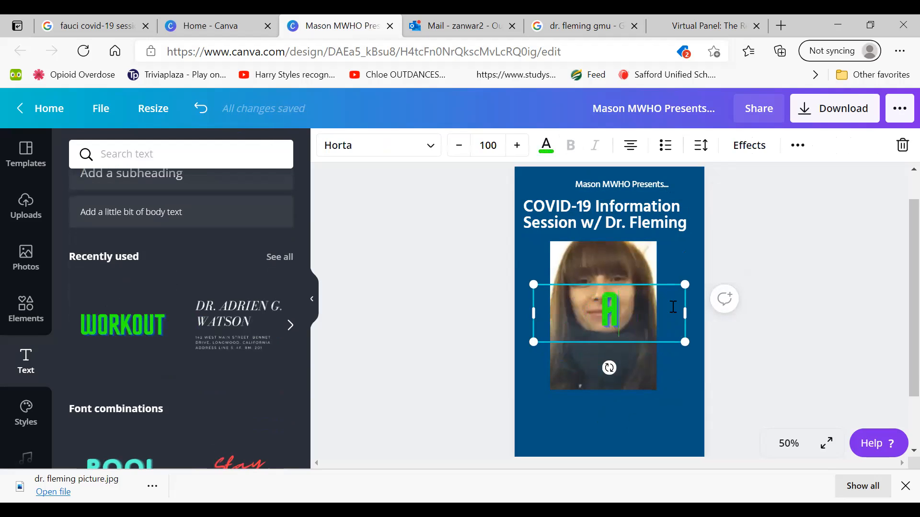
{"action": "type", "text": "PRIL 23, 2021"}
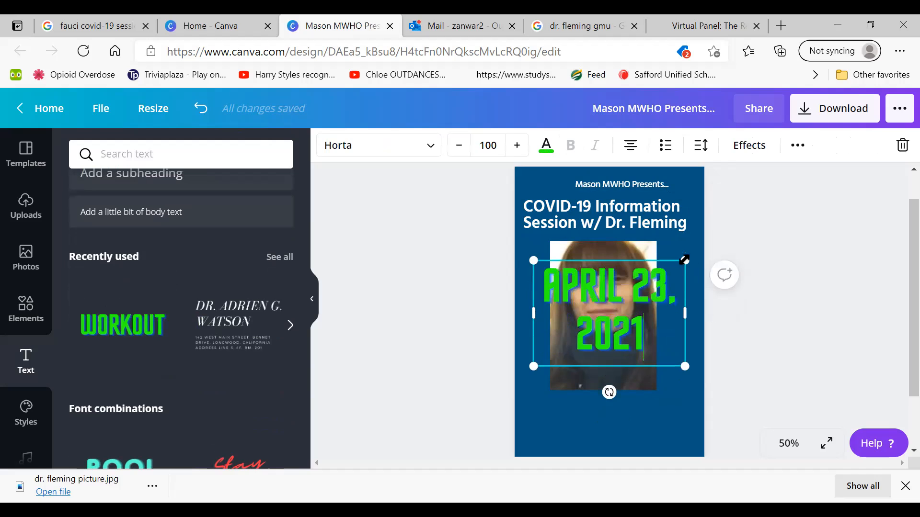
{"action": "left_click_drag", "start_coordinate": [684, 262], "coordinate": [568, 368]}
{"action": "left_click_drag", "start_coordinate": [561, 405], "coordinate": [667, 397]}
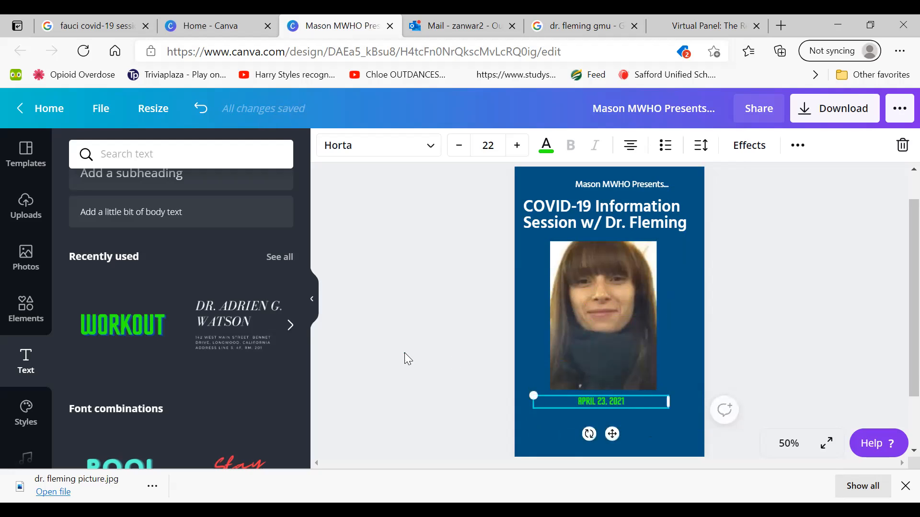
{"action": "left_click", "coordinate": [404, 352]}
{"action": "left_click", "coordinate": [593, 316]}
{"action": "left_click", "coordinate": [405, 328]}
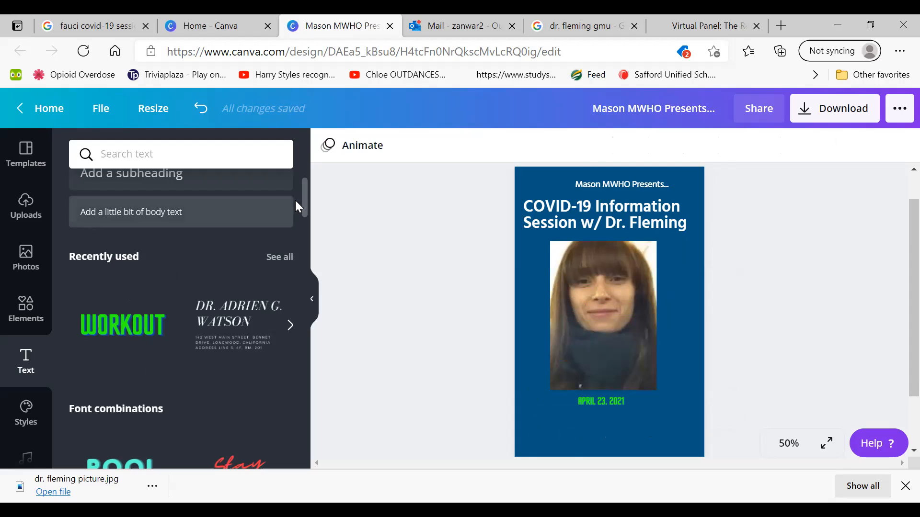
{"action": "left_click_drag", "start_coordinate": [302, 201], "coordinate": [296, 260]}
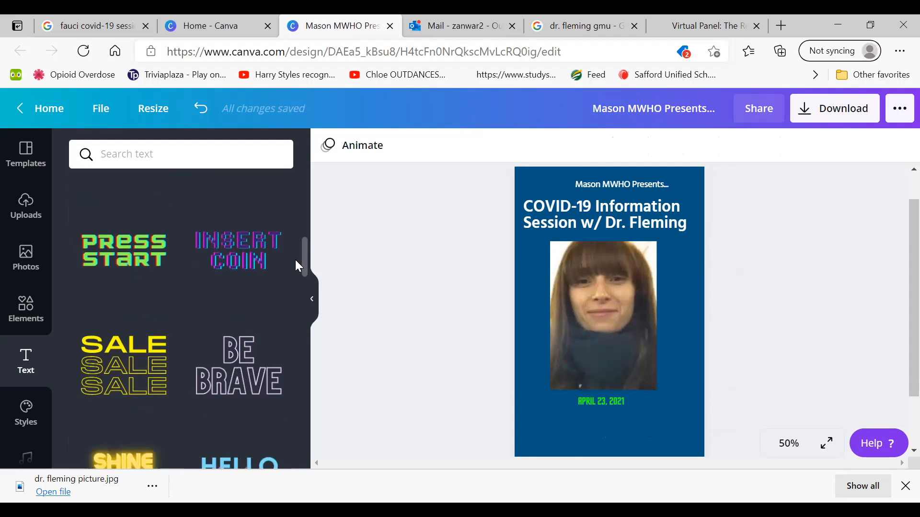
{"action": "left_click", "coordinate": [606, 401]}
{"action": "right_click", "coordinate": [603, 407]}
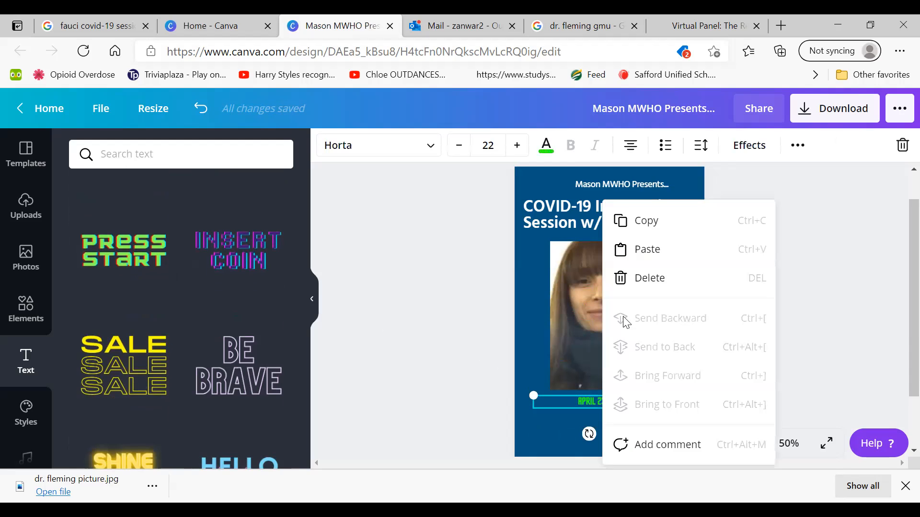
{"action": "left_click", "coordinate": [619, 221]}
{"action": "left_click", "coordinate": [405, 393]}
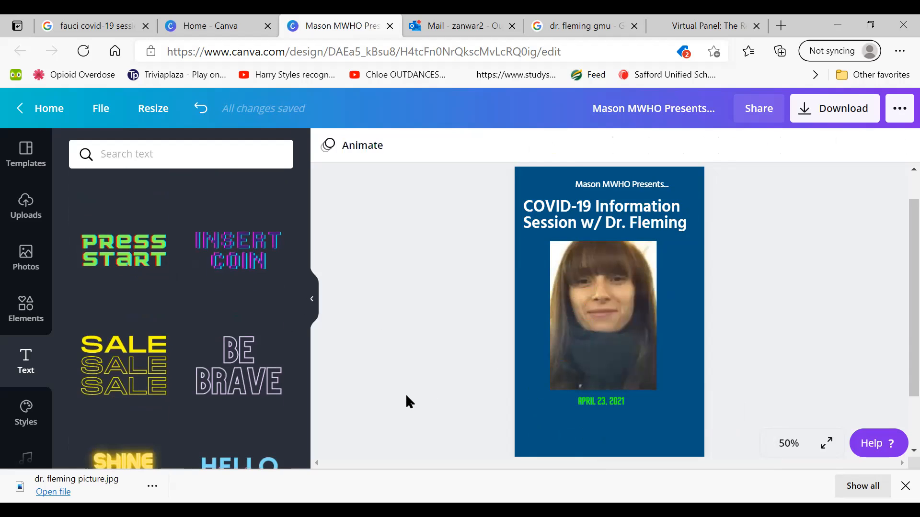
Try the date's bright green on the COVID-19 headline and the "Mason MWHO Presents..." line
{"action": "left_click", "coordinate": [572, 211]}
{"action": "left_click", "coordinate": [546, 145]}
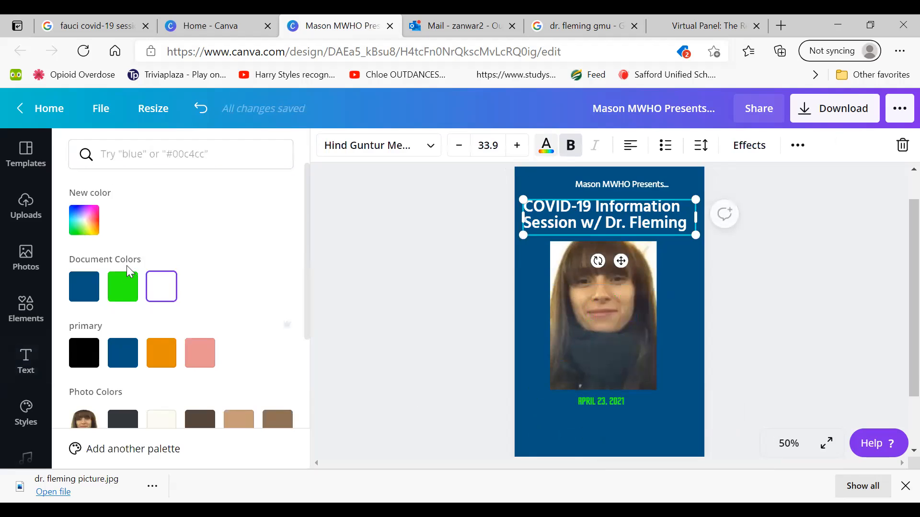
{"action": "left_click", "coordinate": [126, 285]}
{"action": "left_click", "coordinate": [397, 294]}
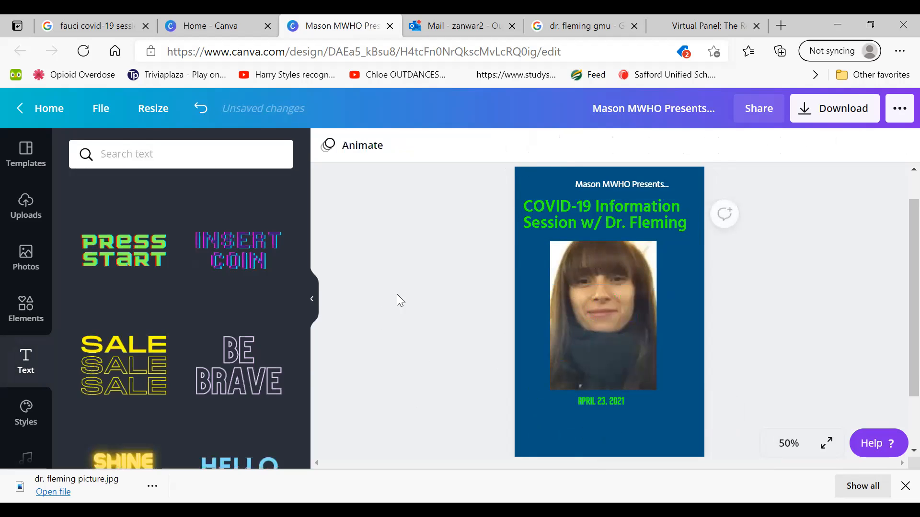
{"action": "left_click", "coordinate": [594, 182]}
{"action": "left_click", "coordinate": [546, 145]}
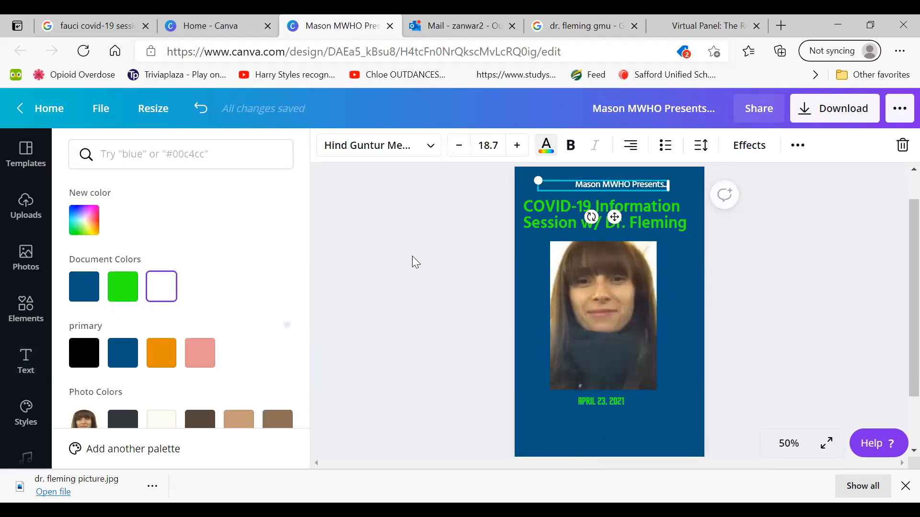
{"action": "left_click", "coordinate": [123, 287]}
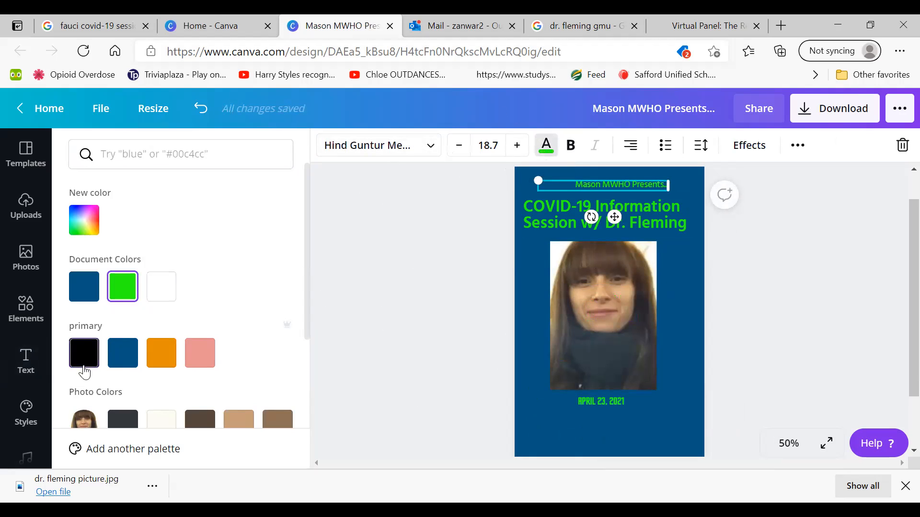
Colour the "Mason MWHO Presents..." line, the COVID-19 headline and the date line white
{"action": "left_click", "coordinate": [162, 288]}
{"action": "left_click", "coordinate": [528, 225]}
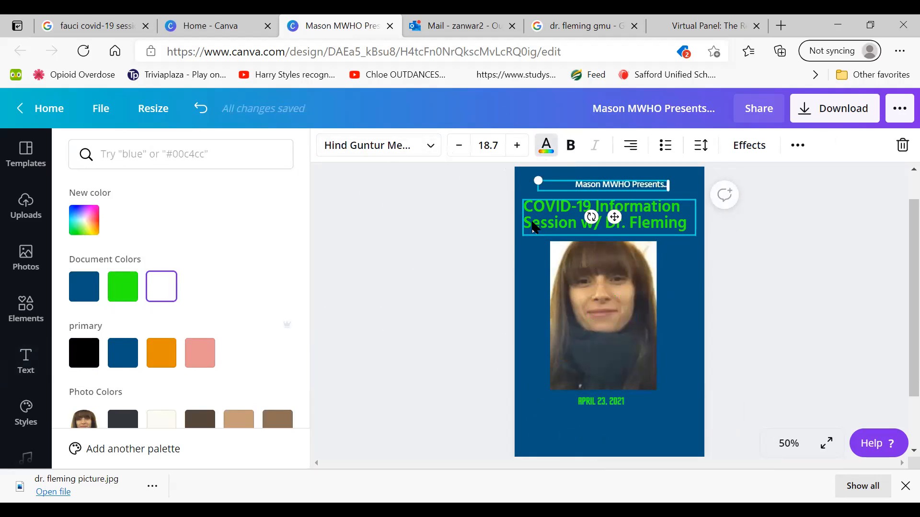
{"action": "left_click", "coordinate": [163, 289]}
{"action": "left_click", "coordinate": [599, 402]}
{"action": "left_click", "coordinate": [161, 286]}
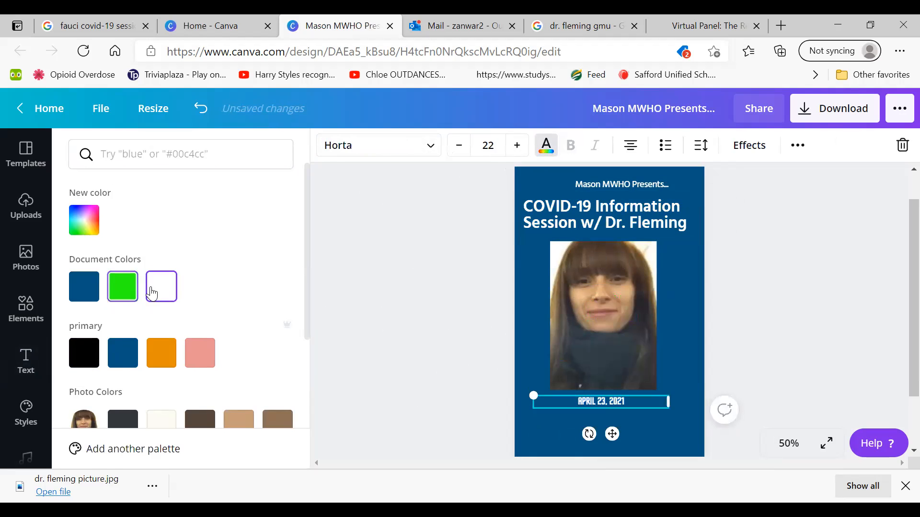
{"action": "left_click", "coordinate": [353, 328]}
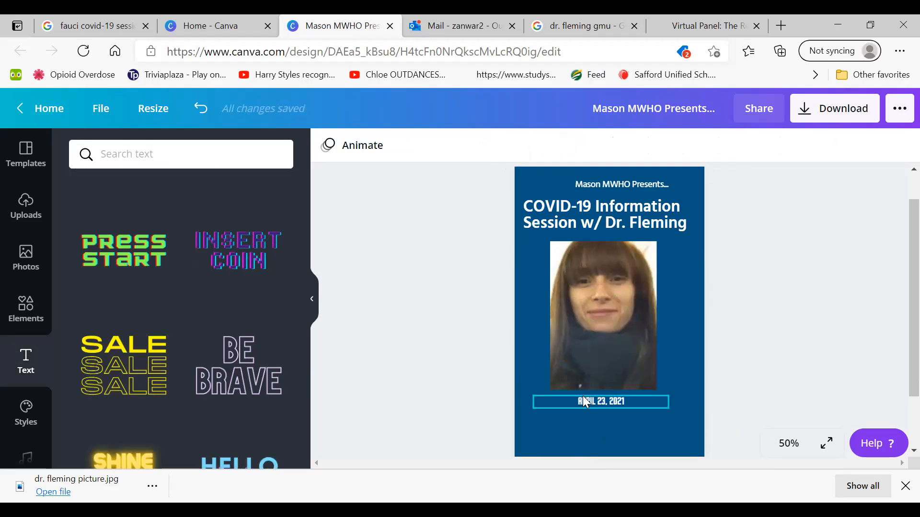
Copy the white date line beneath the portrait and paste a duplicate of it onto the flyer
{"action": "left_click", "coordinate": [598, 404]}
{"action": "right_click", "coordinate": [596, 403]}
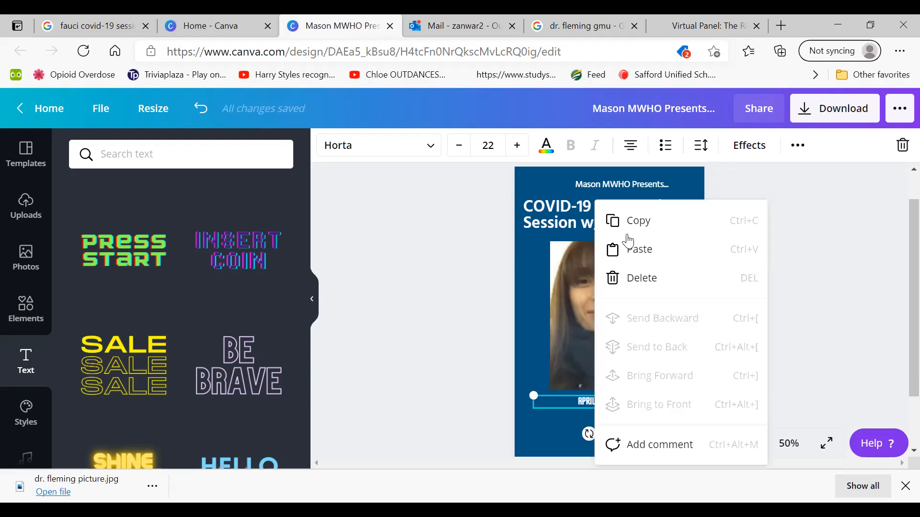
{"action": "left_click", "coordinate": [623, 218]}
{"action": "left_click", "coordinate": [521, 383]}
{"action": "right_click", "coordinate": [521, 381]}
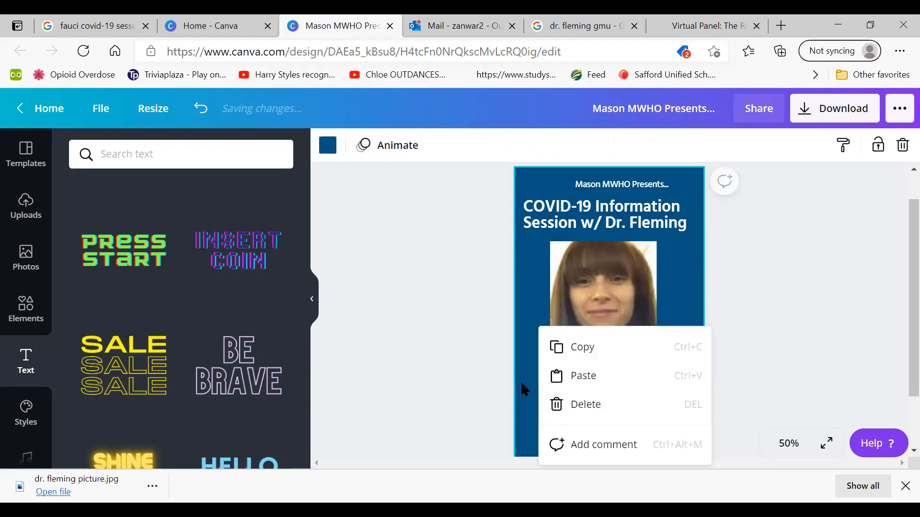
{"action": "left_click", "coordinate": [577, 377]}
{"action": "left_click", "coordinate": [275, 137]}
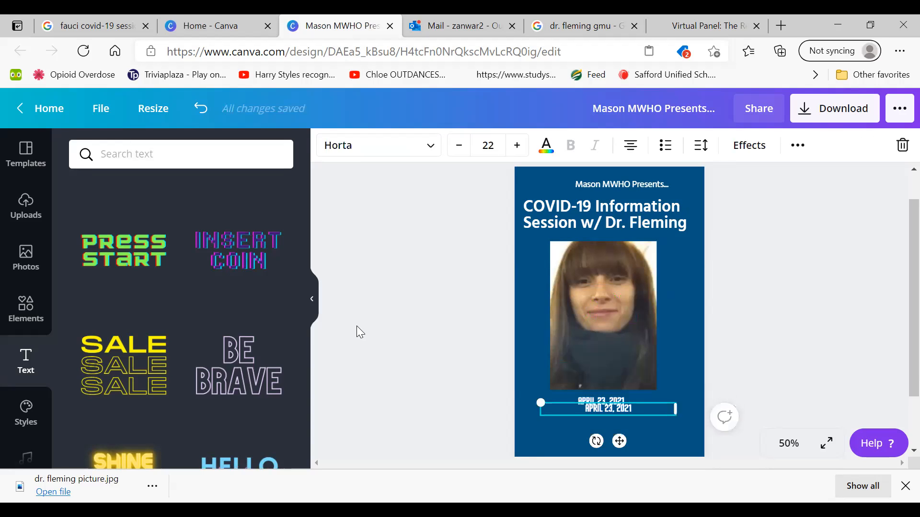
Replace the duplicate's text with "4-6 PM EST" and align it directly beneath the date
{"action": "key", "text": "BackSpace"}
{"action": "key", "text": "BackSpace"}
{"action": "key", "text": "BackSpace"}
{"action": "key", "text": "BackSpace"}
{"action": "key", "text": "BackSpace"}
{"action": "key", "text": "BackSpace"}
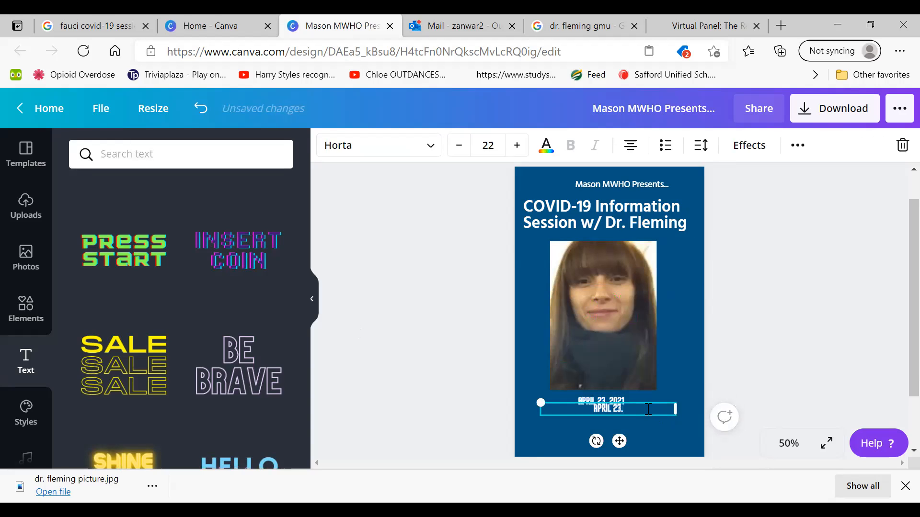
{"action": "key", "text": "BackSpace"}
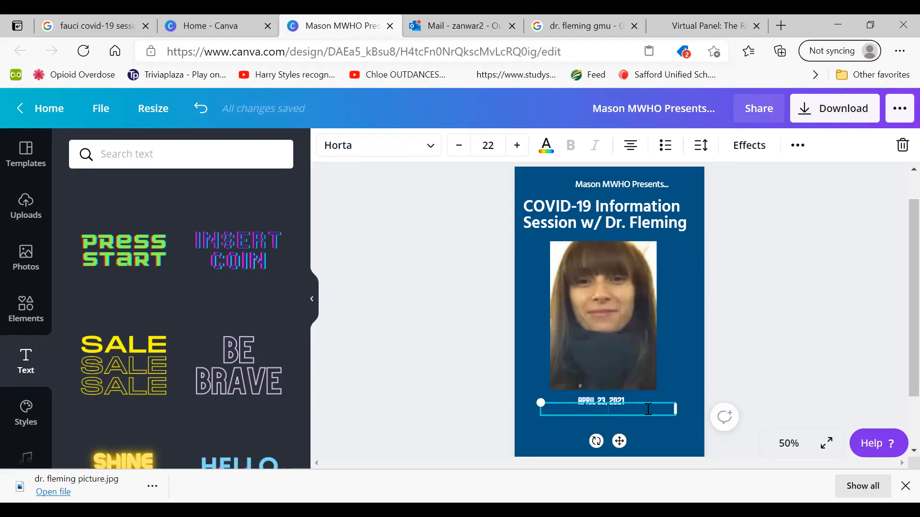
{"action": "type", "text": "4-6 PM EST"}
{"action": "left_click", "coordinate": [401, 379]}
{"action": "left_click", "coordinate": [599, 411]}
{"action": "left_click", "coordinate": [397, 363]}
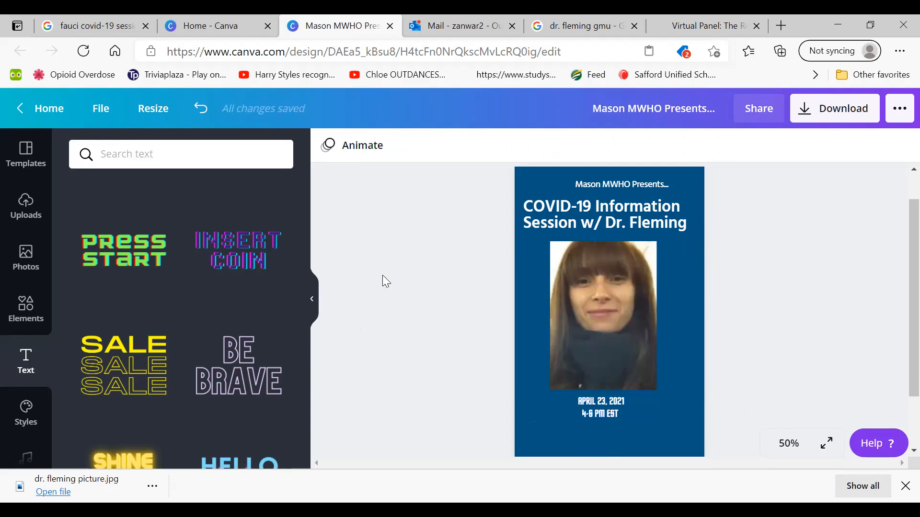
Add another "WORKOUT" style text box over the portrait and delete its placeholder wording
{"action": "left_click", "coordinate": [573, 215]}
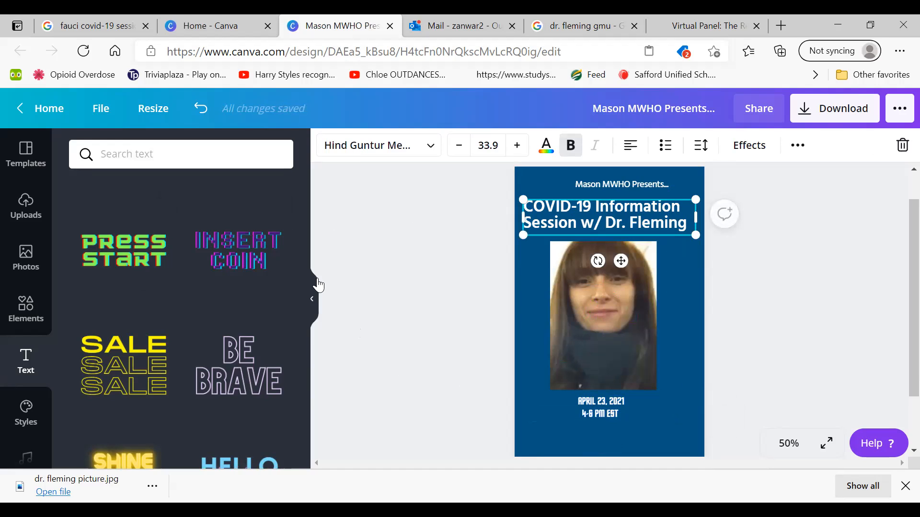
{"action": "scroll", "coordinate": [271, 222], "scroll_direction": "up", "scroll_amount": 5}
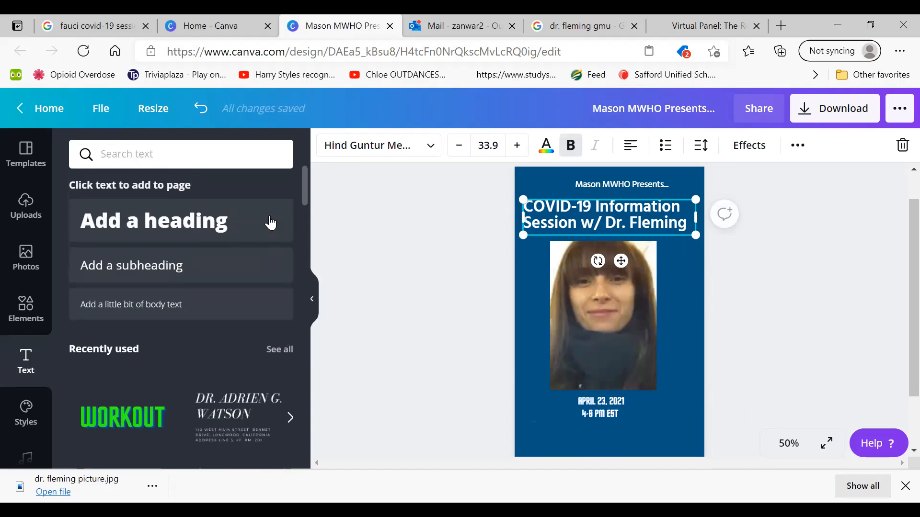
{"action": "left_click", "coordinate": [123, 417]}
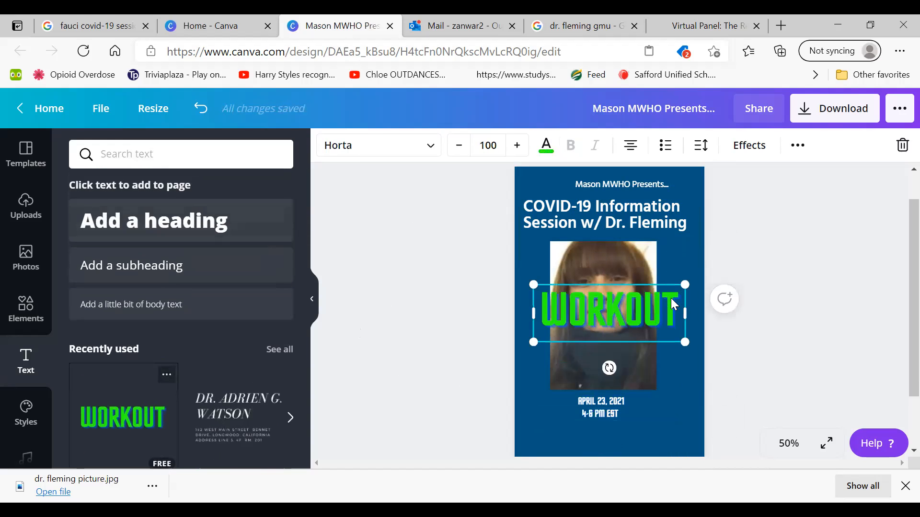
{"action": "key", "text": "BackSpace"}
{"action": "key", "text": "BackSpace"}
{"action": "key", "text": "BackSpace"}
{"action": "key", "text": "BackSpace"}
{"action": "key", "text": "BackSpace"}
{"action": "key", "text": "BackSpace"}
{"action": "key", "text": "BackSpace"}
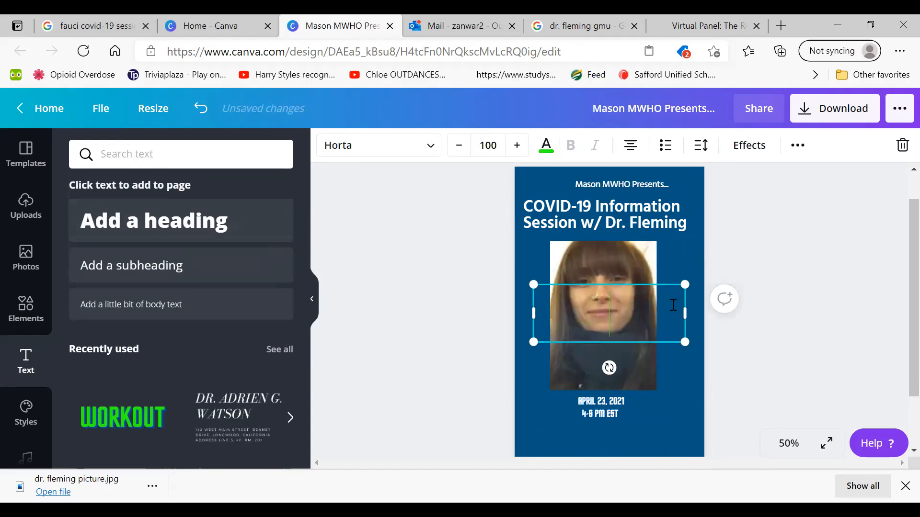
Enter "COVID-19 INFORMATION SESSION (FT. DR. …)" with the guest doctor's full name in the empty text box over the portrait
{"action": "type", "text": "COVIDO"}
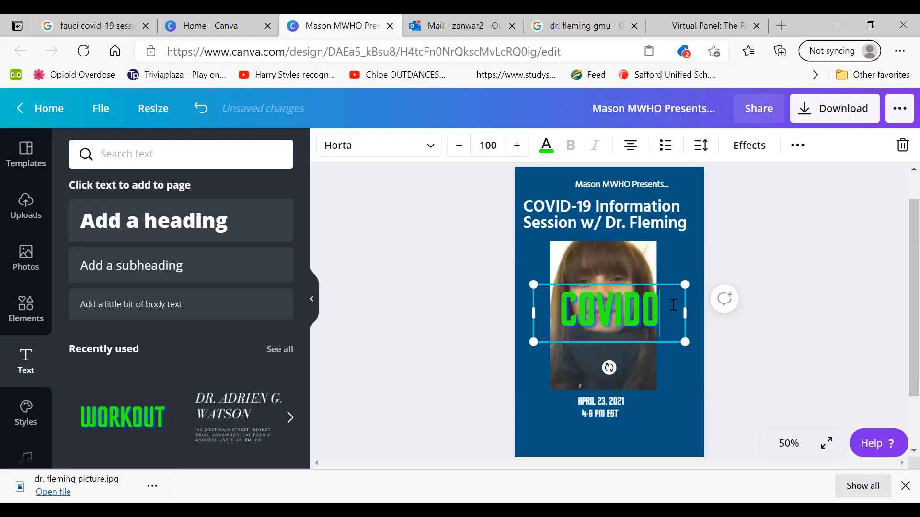
{"action": "key", "text": "BackSpace"}
{"action": "type", "text": "-19"}
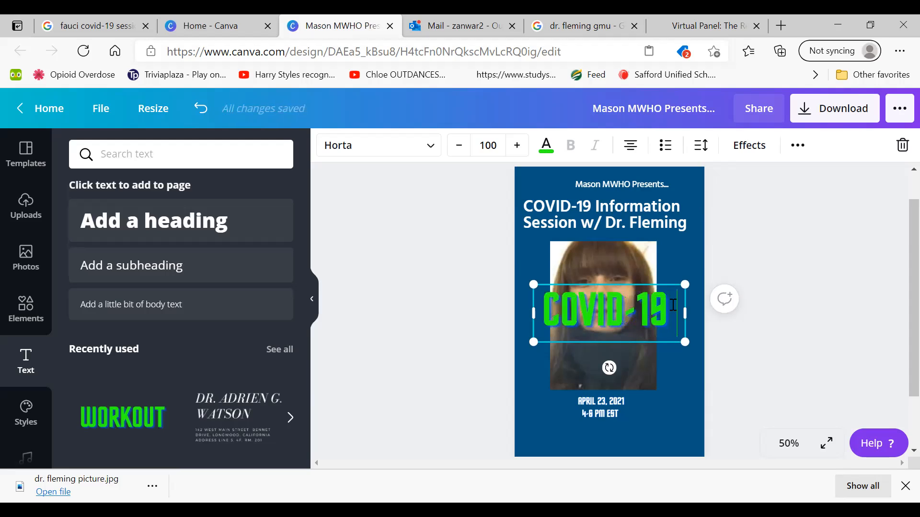
{"action": "type", "text": " INFORMATION"}
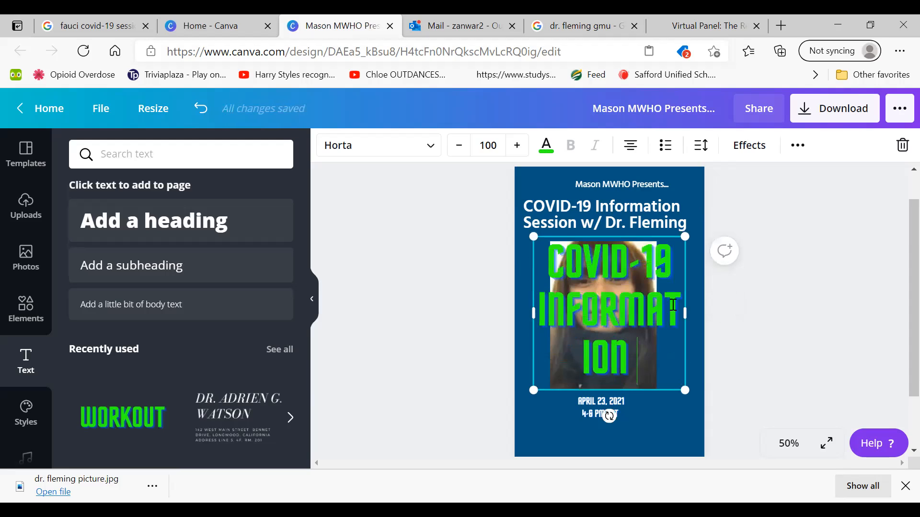
{"action": "type", "text": " SESSION DR"}
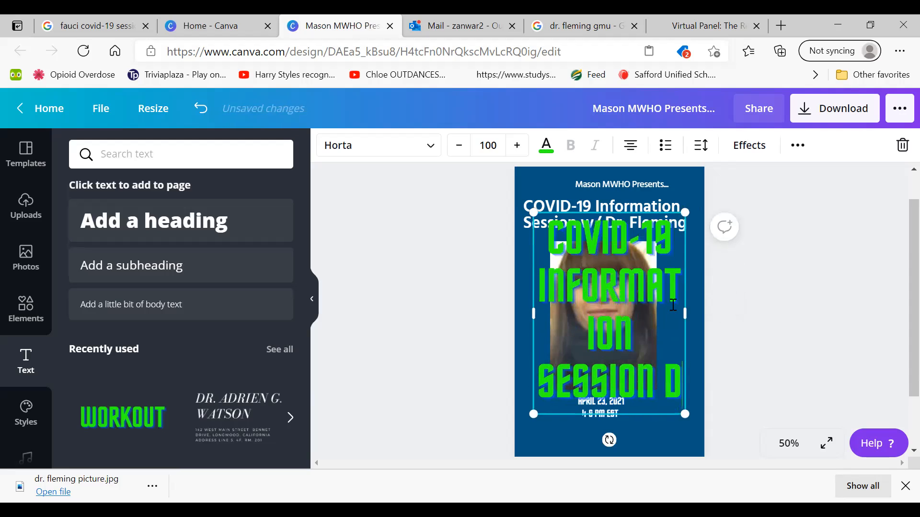
{"action": "key", "text": "BackSpace"}
{"action": "key", "text": "BackSpace"}
{"action": "type", "text": "W/"}
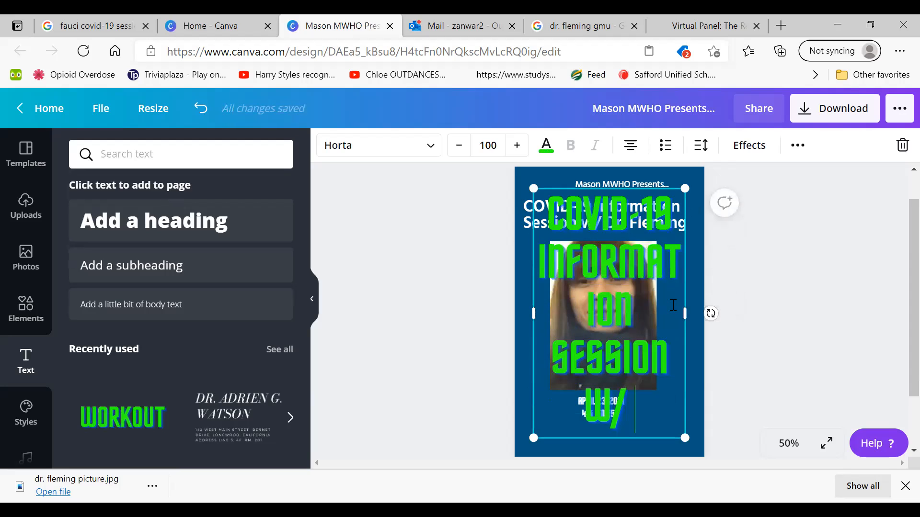
{"action": "type", "text": "ITH"}
{"action": "key", "text": "BackSpace"}
{"action": "key", "text": "BackSpace"}
{"action": "key", "text": "BackSpace"}
{"action": "key", "text": "BackSpace"}
{"action": "key", "text": "BackSpace"}
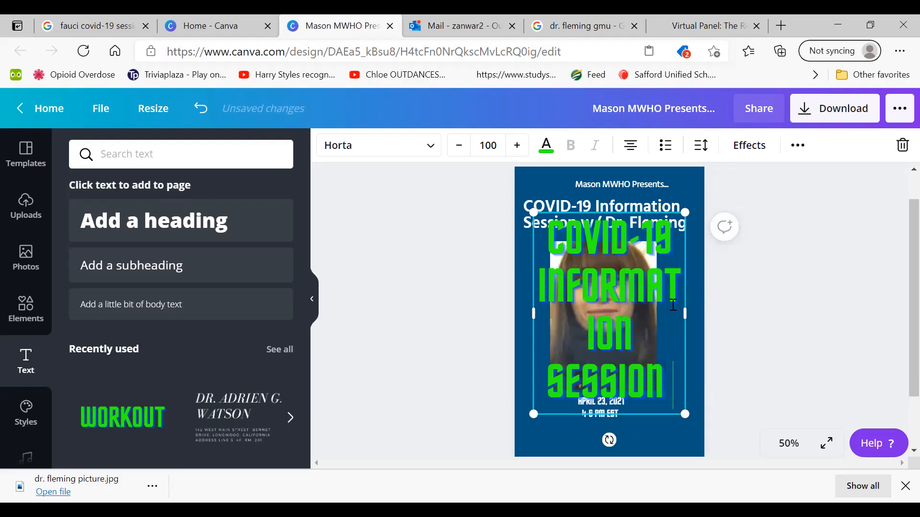
{"action": "type", "text": "("}
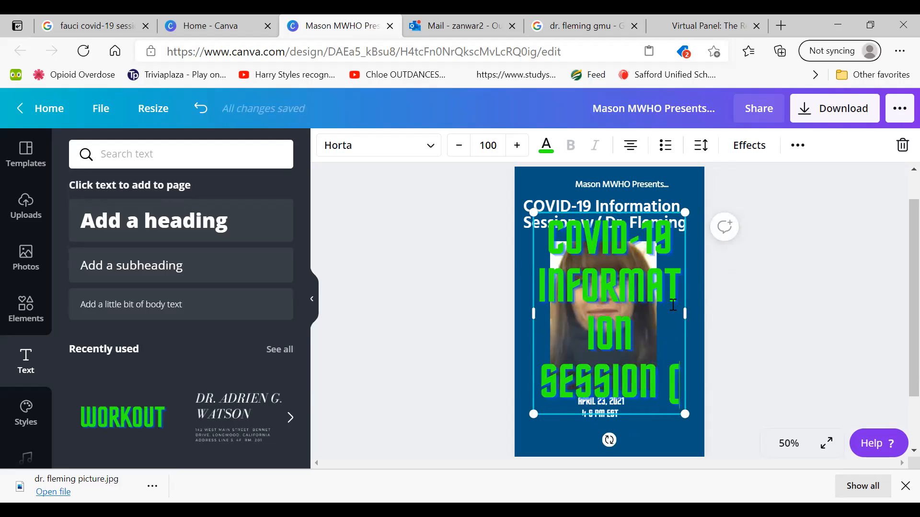
{"action": "type", "text": "FT. DR"}
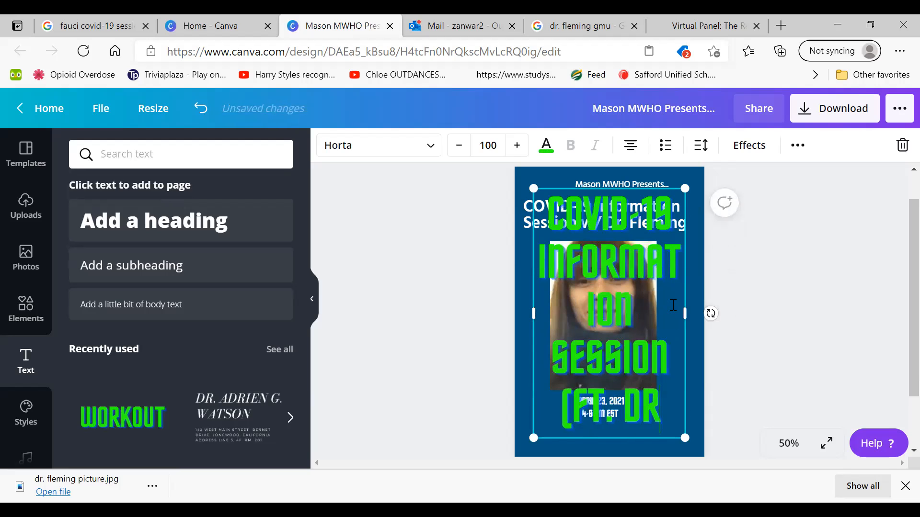
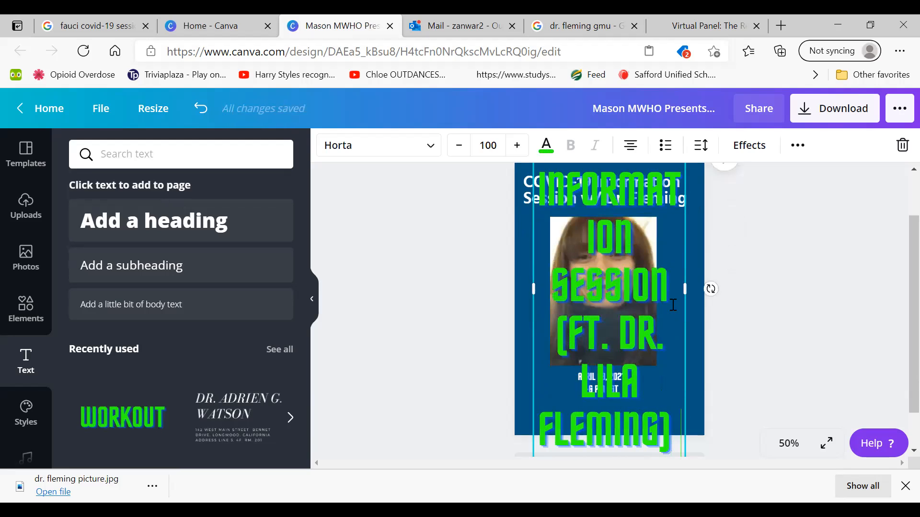
Set the font size of the whole new green headline to 18
{"action": "key", "text": "ctrl+a"}
{"action": "scroll", "coordinate": [524, 200], "scroll_direction": "up", "scroll_amount": 1}
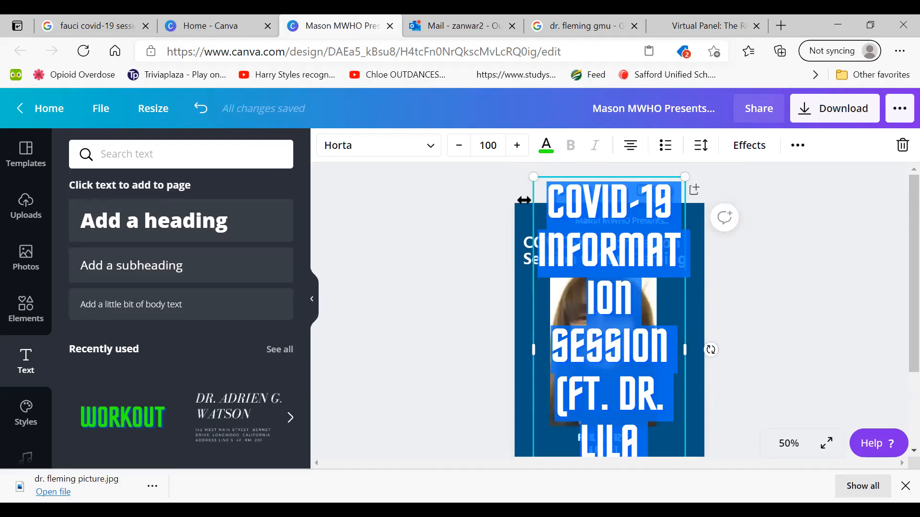
{"action": "left_click", "coordinate": [460, 145]}
{"action": "left_click", "coordinate": [460, 146]}
{"action": "left_click", "coordinate": [460, 146]}
{"action": "left_click", "coordinate": [460, 146]}
{"action": "left_click", "coordinate": [460, 146]}
{"action": "left_click", "coordinate": [497, 145]}
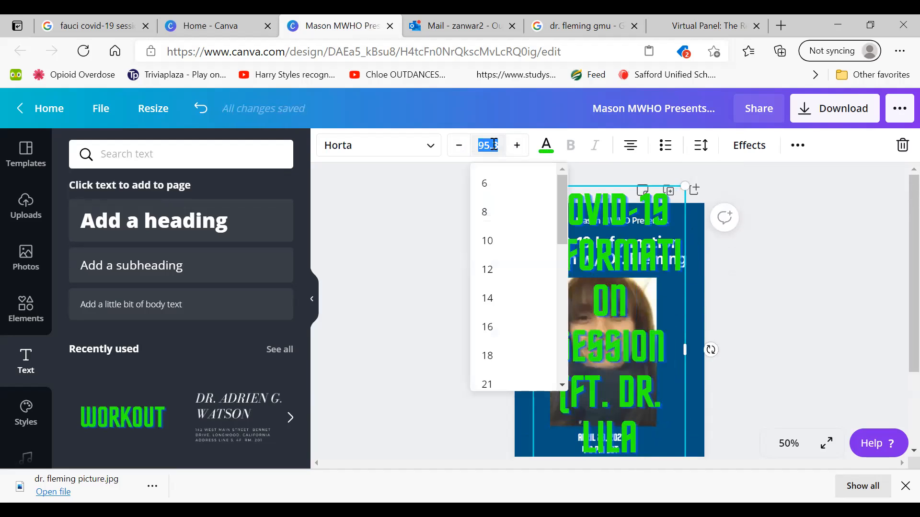
{"action": "type", "text": "18"}
{"action": "key", "text": "Return"}
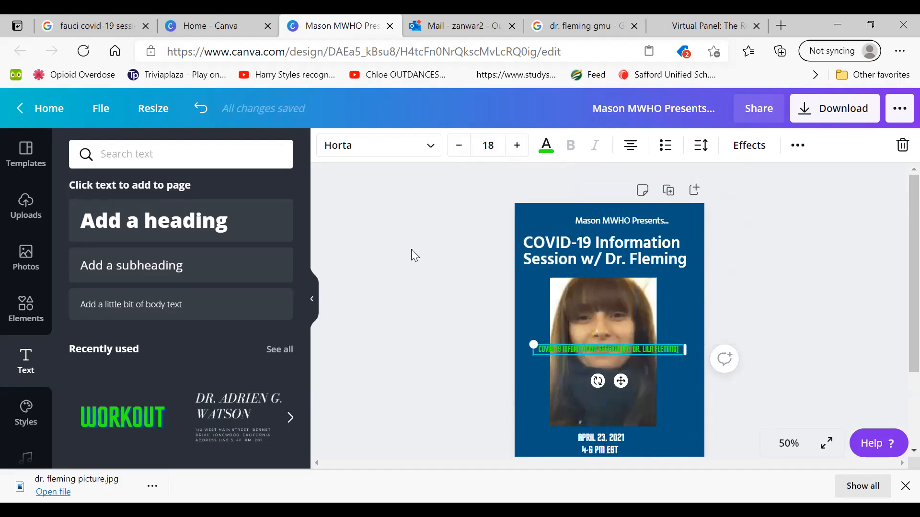
Replace the old white headline with the green one above the portrait and scale it to font size 21.4 across the flyer's width
{"action": "left_click", "coordinate": [411, 249]}
{"action": "left_click_drag", "start_coordinate": [561, 353], "coordinate": [552, 253]}
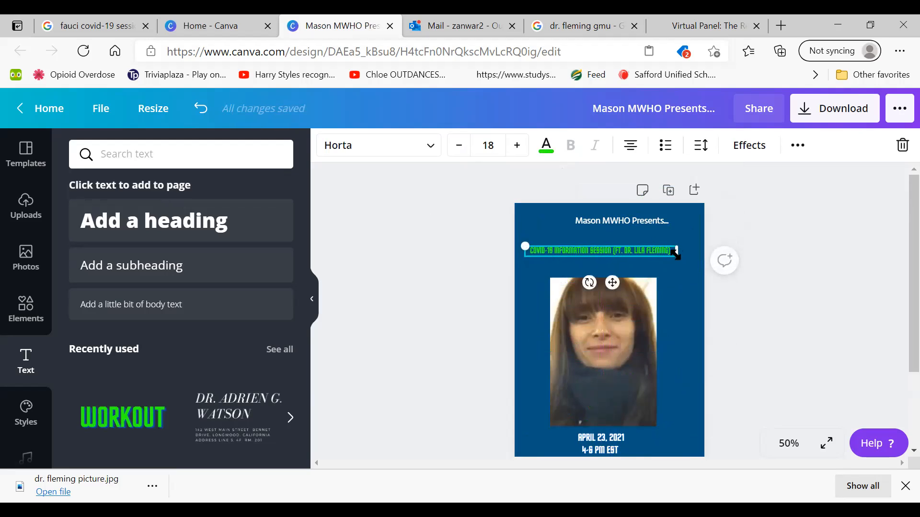
{"action": "left_click_drag", "start_coordinate": [681, 264], "coordinate": [686, 287]}
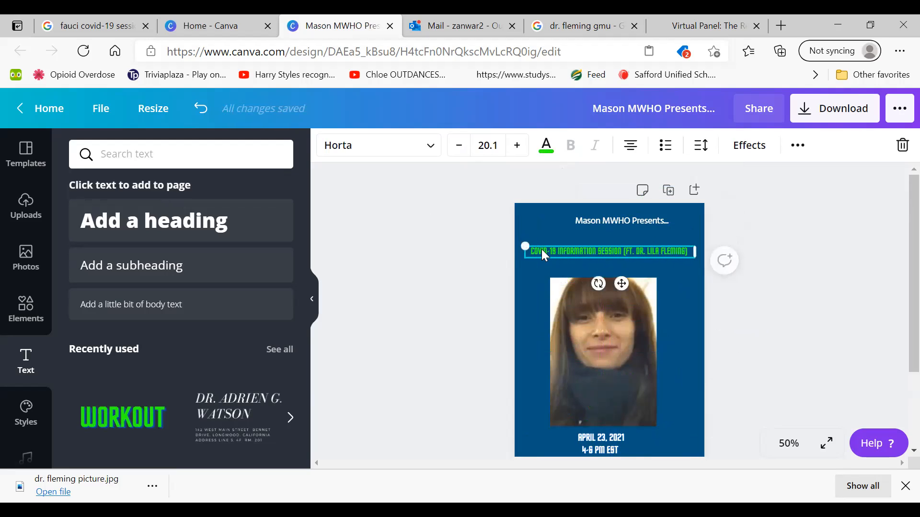
{"action": "mouse_move", "coordinate": [522, 246]}
{"action": "left_mouse_down"}
{"action": "mouse_move", "coordinate": [510, 232]}
{"action": "mouse_move", "coordinate": [516, 243]}
{"action": "left_mouse_up"}
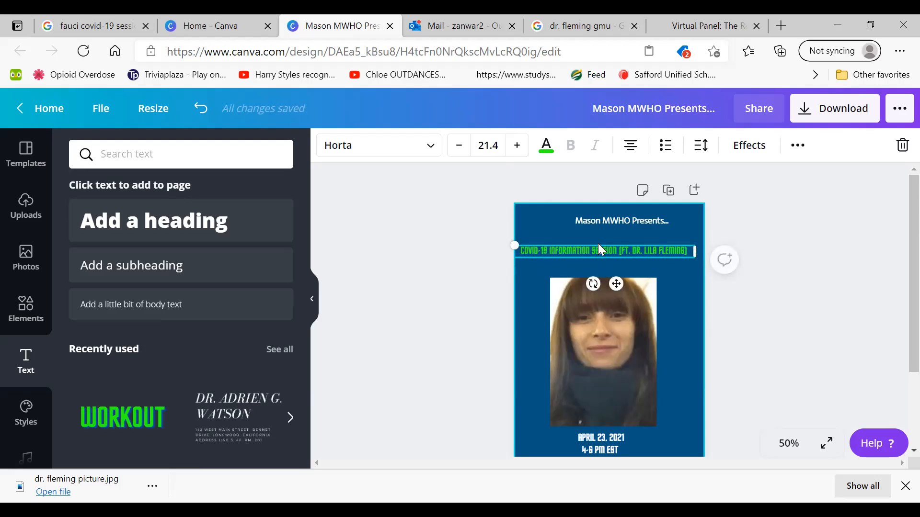
Increase the green COVID-19 headline's font size to 34.4
{"action": "left_click", "coordinate": [517, 149]}
{"action": "left_click", "coordinate": [516, 149]}
{"action": "left_click", "coordinate": [517, 150]}
{"action": "left_click", "coordinate": [517, 149]}
{"action": "left_click", "coordinate": [517, 150]}
{"action": "left_click", "coordinate": [516, 149]}
{"action": "left_click", "coordinate": [516, 149]}
{"action": "left_click", "coordinate": [517, 149]}
{"action": "left_click", "coordinate": [517, 150]}
{"action": "left_click", "coordinate": [517, 149]}
{"action": "left_click", "coordinate": [517, 149]}
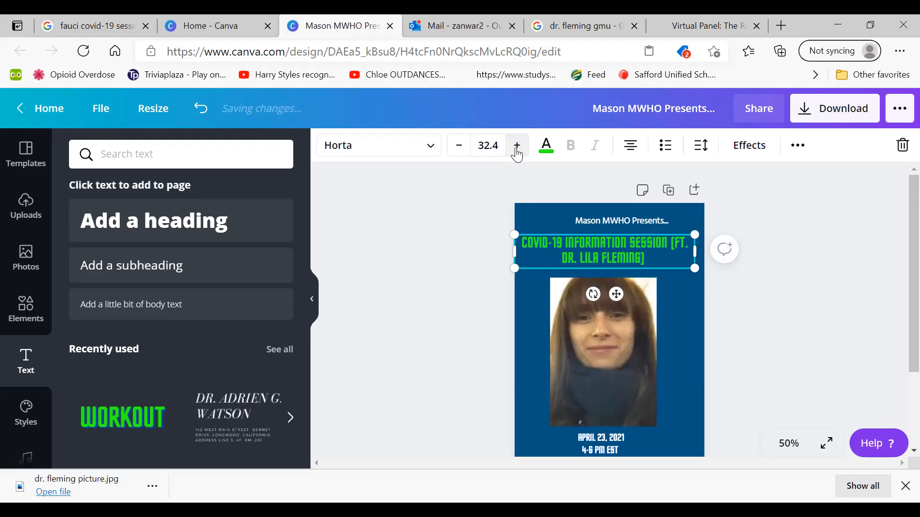
{"action": "left_click", "coordinate": [516, 150]}
{"action": "left_click", "coordinate": [516, 150]}
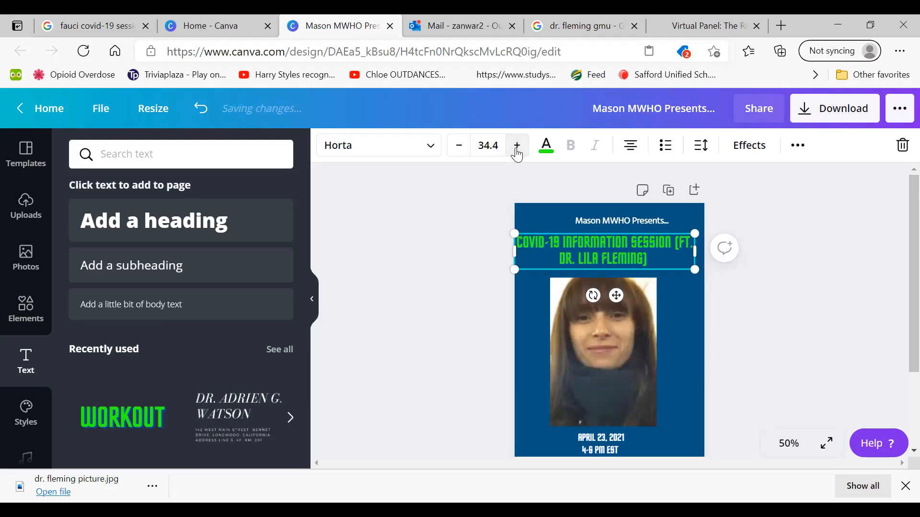
{"action": "left_click", "coordinate": [411, 315]}
Add another "WORKOUT" style text box and replace its placeholder wording with "Mason MWHO Presents..."
{"action": "left_click", "coordinate": [622, 220]}
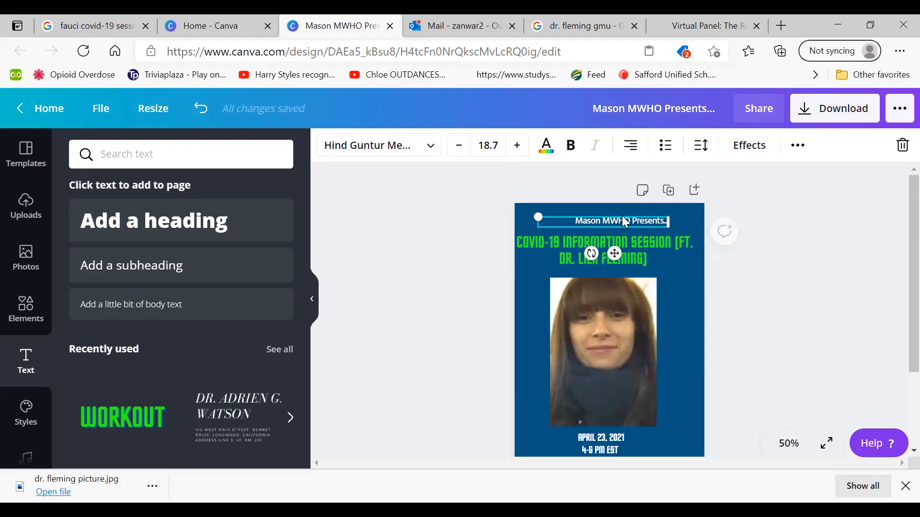
{"action": "left_click", "coordinate": [131, 405]}
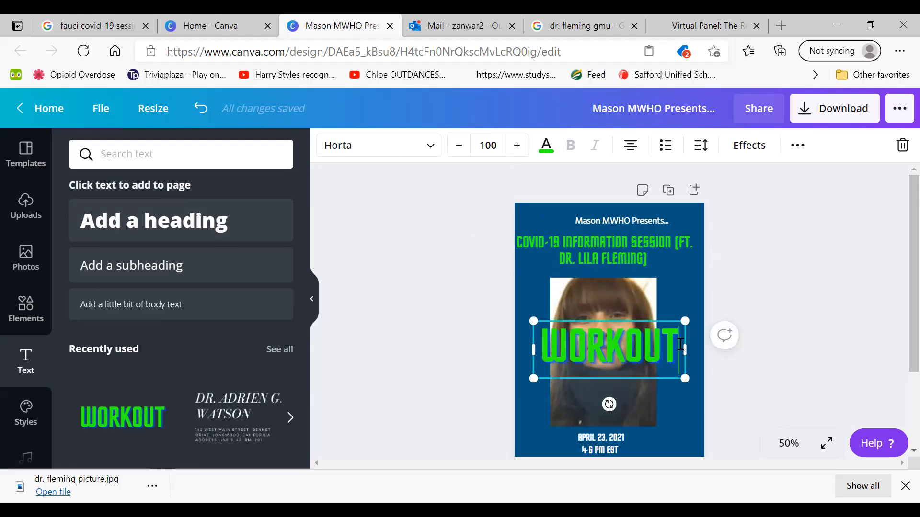
{"action": "left_click", "coordinate": [681, 345]}
{"action": "key", "text": "BackSpace"}
{"action": "key", "text": "BackSpace"}
{"action": "key", "text": "BackSpace"}
{"action": "key", "text": "BackSpace"}
{"action": "key", "text": "BackSpace"}
{"action": "key", "text": "BackSpace"}
{"action": "key", "text": "BackSpace"}
{"action": "type", "text": "M"}
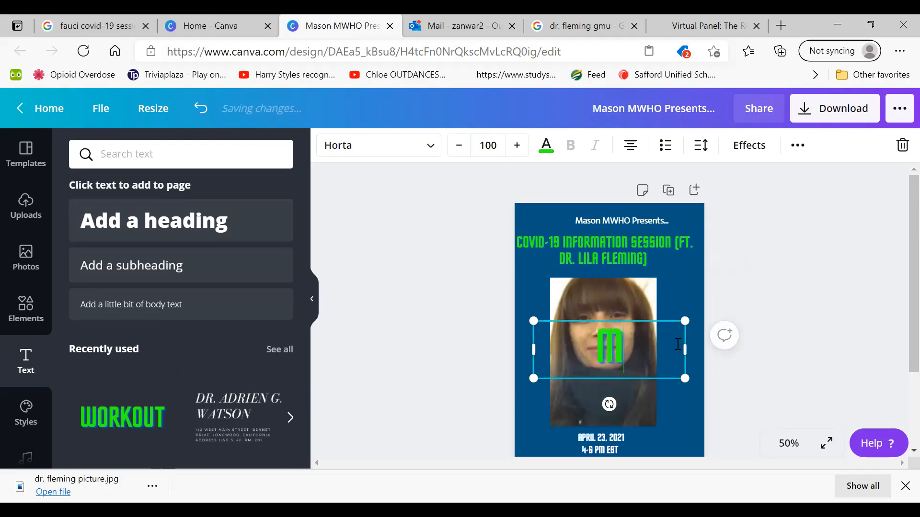
{"action": "type", "text": "ason MWHO Presents."}
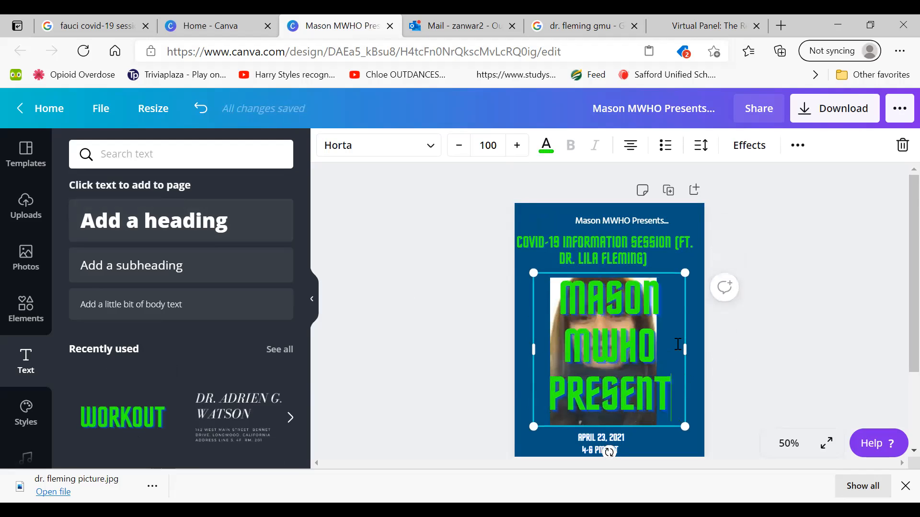
{"action": "key", "text": "Return"}
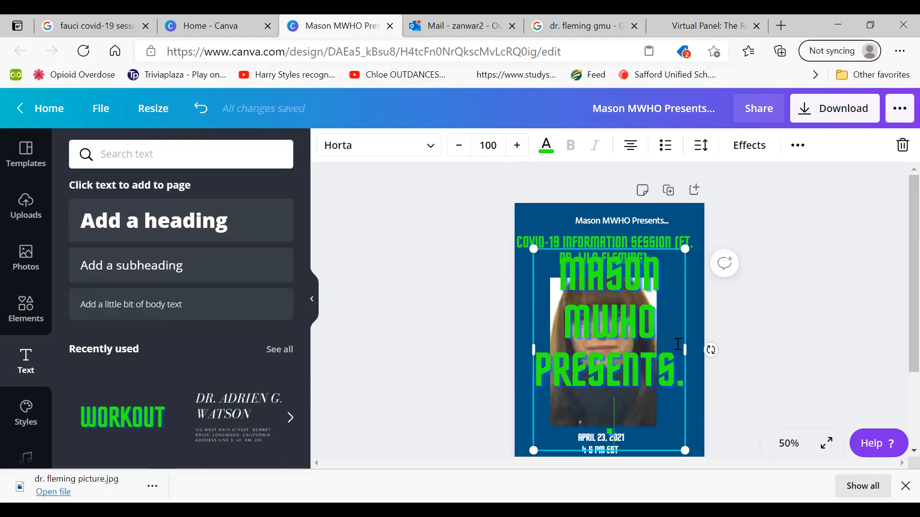
Set the font size of the new green "Mason MWHO Presents..." text to 18
{"action": "left_click_drag", "start_coordinate": [634, 422], "coordinate": [556, 280]}
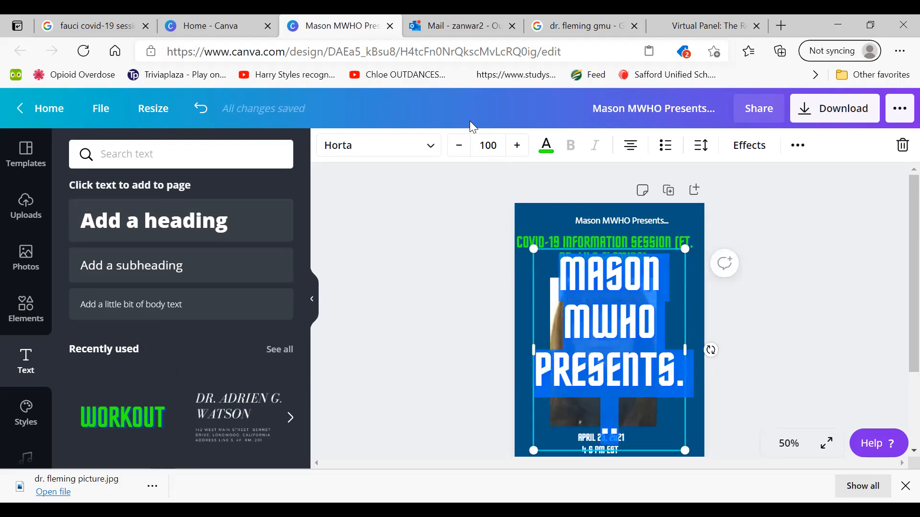
{"action": "left_click", "coordinate": [497, 144]}
{"action": "type", "text": "18"}
{"action": "key", "text": "Return"}
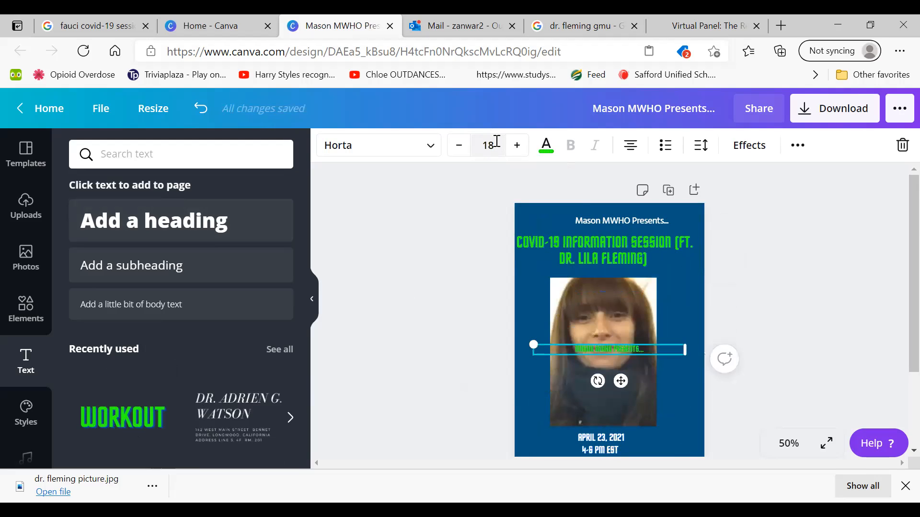
Delete the old white "Mason MWHO Presents..." line and move the green version into its place above the headline
{"action": "left_click", "coordinate": [436, 315]}
{"action": "left_click", "coordinate": [609, 219]}
{"action": "key", "text": "Delete"}
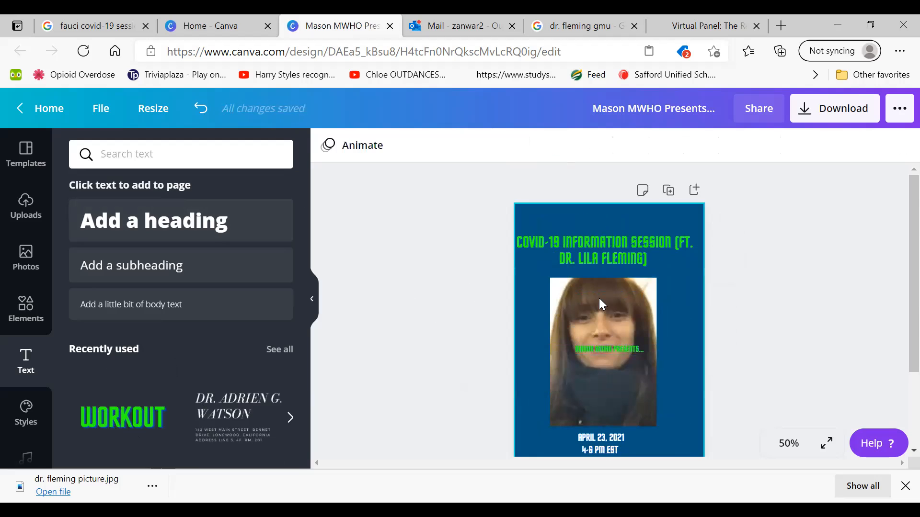
{"action": "left_click_drag", "start_coordinate": [608, 348], "coordinate": [634, 222]}
{"action": "left_click", "coordinate": [354, 256]}
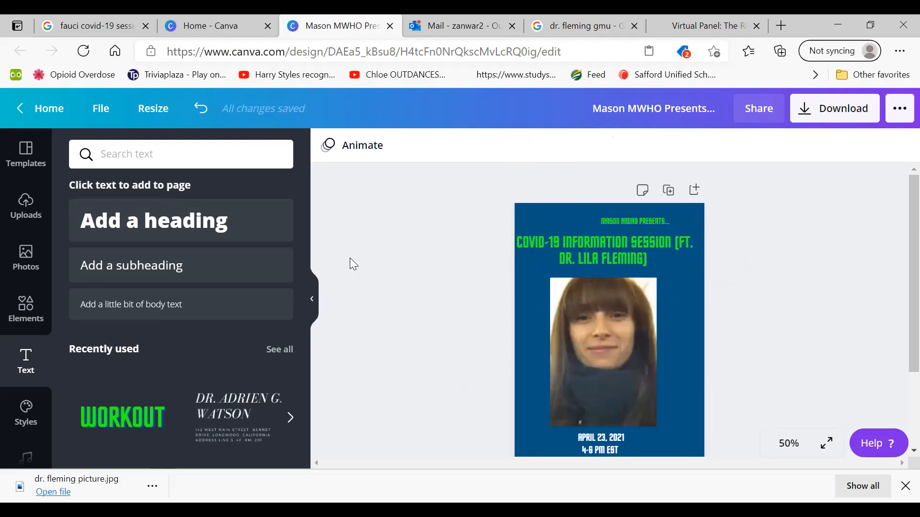
Colour the green "Mason MWHO Presents..." line and the COVID-19 headline white
{"action": "left_click", "coordinate": [619, 223]}
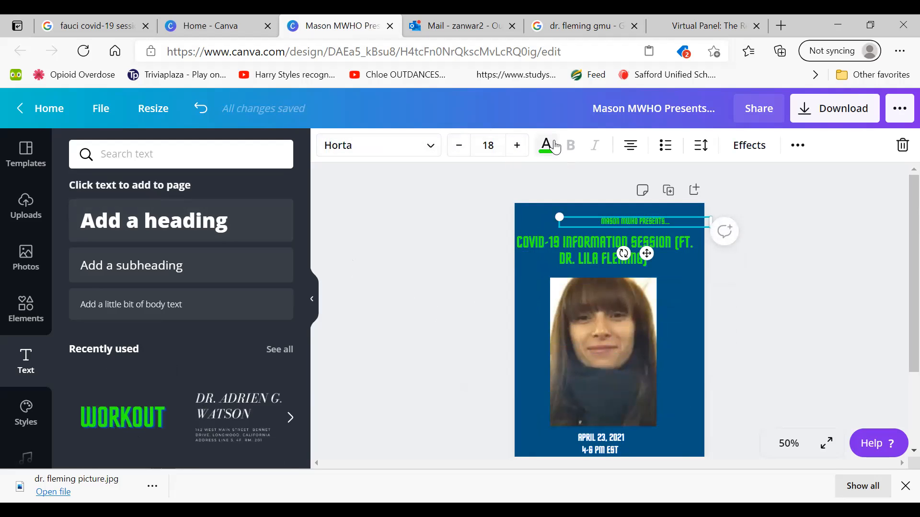
{"action": "left_click", "coordinate": [556, 148]}
{"action": "left_click", "coordinate": [163, 290]}
{"action": "left_click", "coordinate": [541, 241]}
{"action": "left_click", "coordinate": [163, 290]}
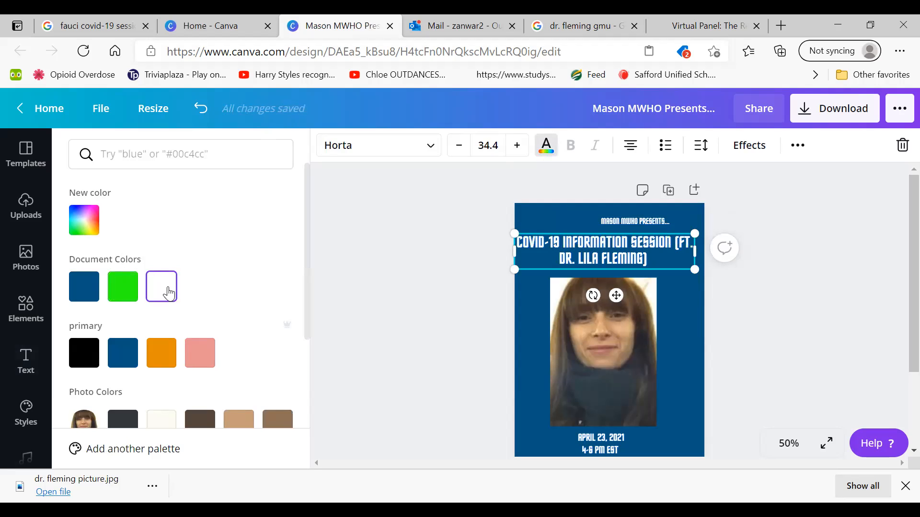
{"action": "left_click", "coordinate": [373, 303]}
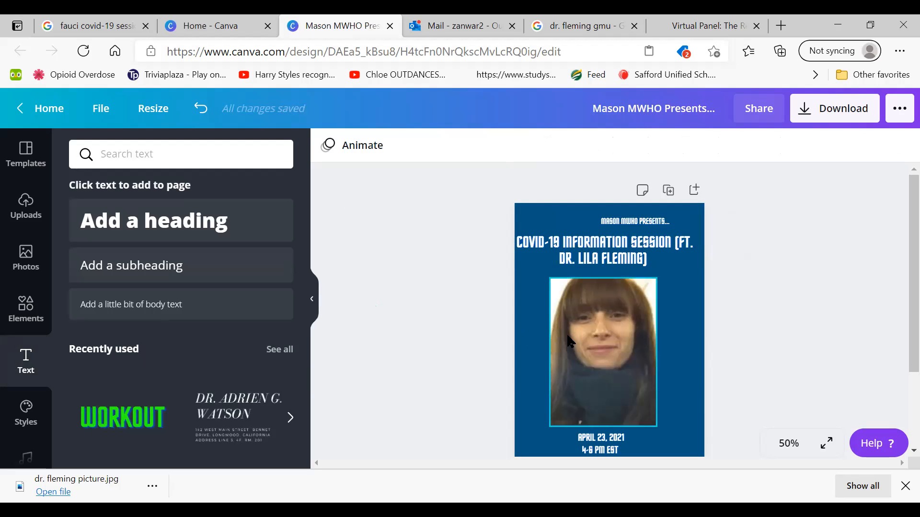
Move the "4-6 PM EST" and "April 23, 2021" lines lower beneath the portrait, leaving a gap between them
{"action": "scroll", "coordinate": [896, 289], "scroll_direction": "down", "scroll_amount": 2}
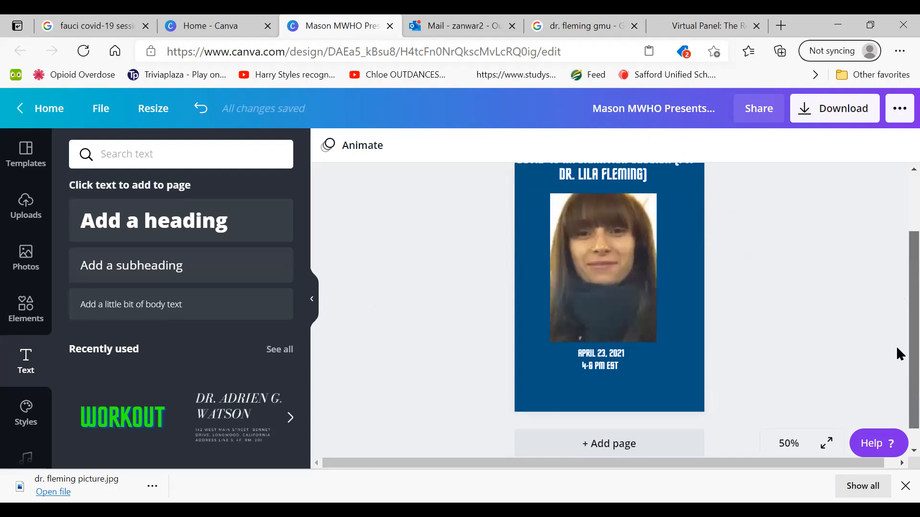
{"action": "left_click", "coordinate": [612, 360]}
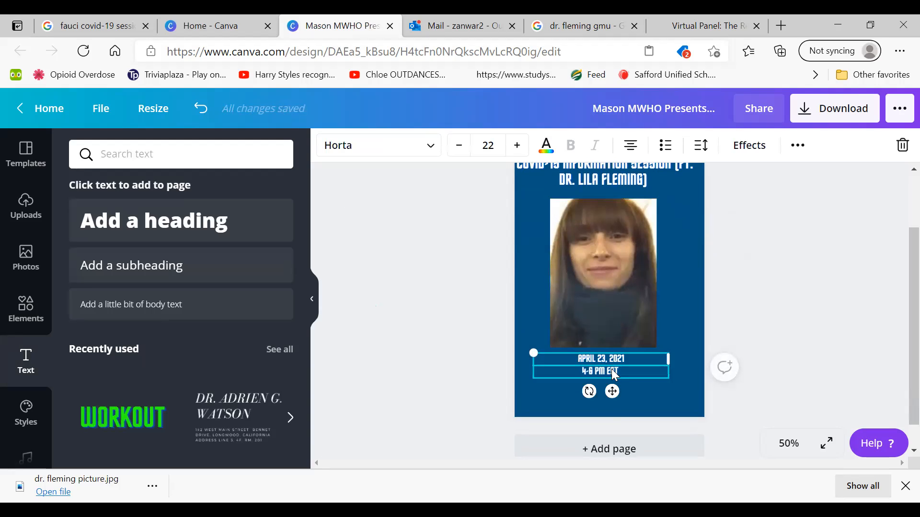
{"action": "left_click_drag", "start_coordinate": [611, 368], "coordinate": [612, 391]}
{"action": "left_click_drag", "start_coordinate": [605, 356], "coordinate": [599, 366]}
Extend the portrait vertically to fill the space between the headline and the date line
{"action": "left_click", "coordinate": [596, 296]}
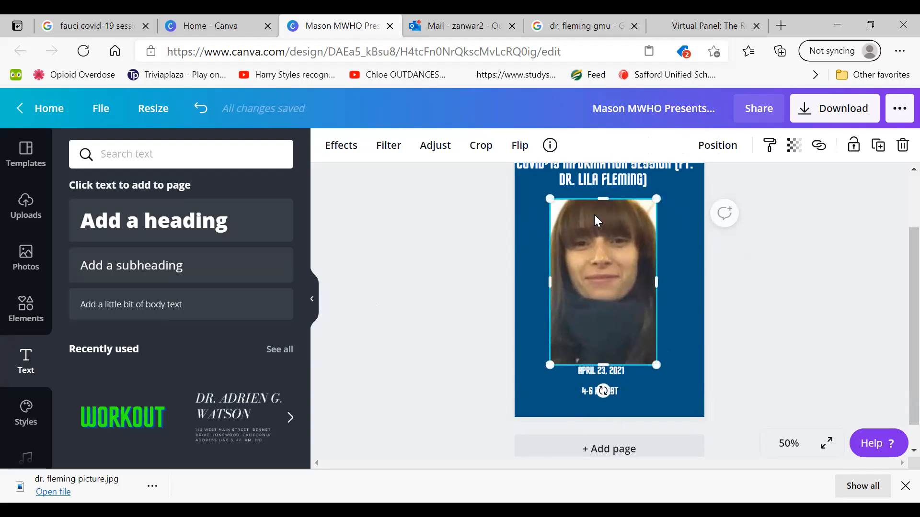
{"action": "left_click_drag", "start_coordinate": [600, 200], "coordinate": [600, 190]}
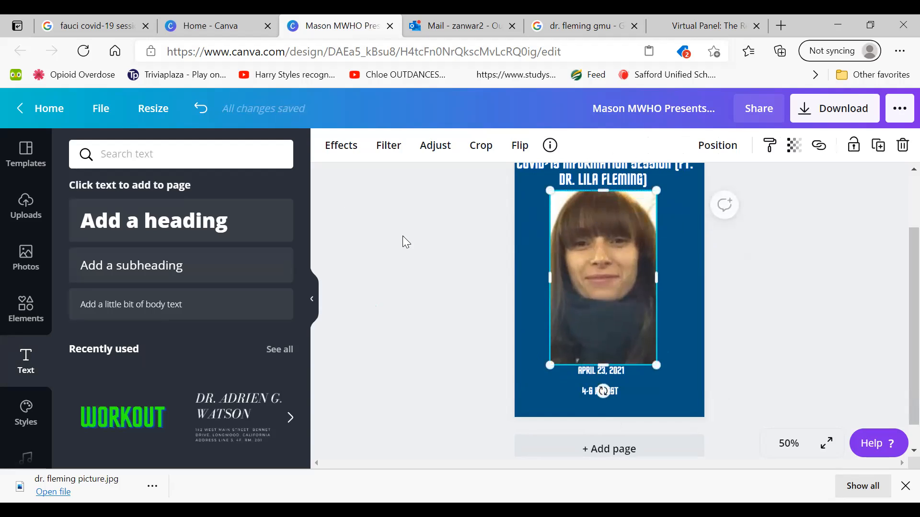
{"action": "left_click", "coordinate": [402, 235]}
Widen the COVID-19 headline's text box to the right edge of the page
{"action": "scroll", "coordinate": [897, 287], "scroll_direction": "up", "scroll_amount": 2}
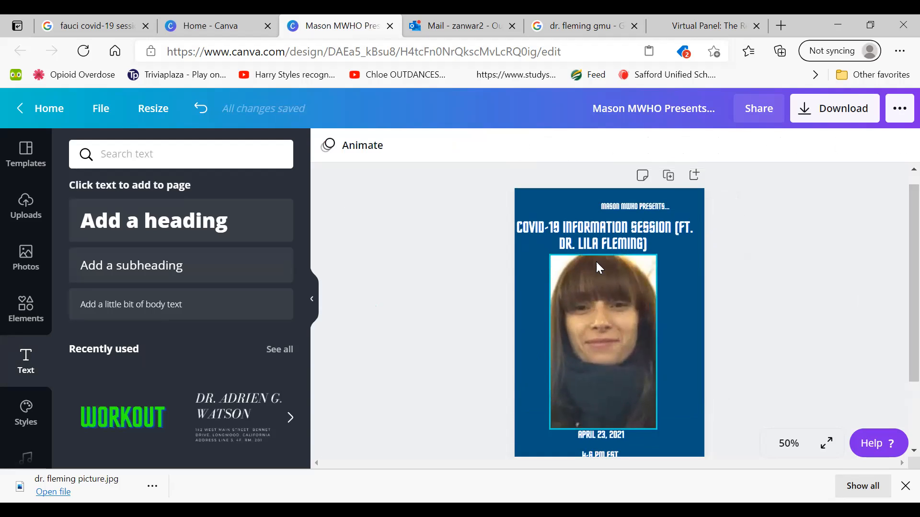
{"action": "left_click", "coordinate": [583, 241]}
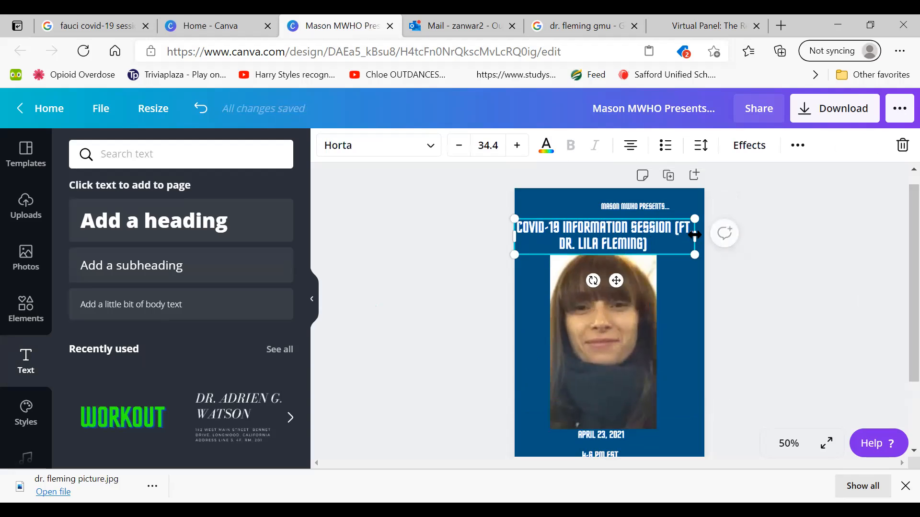
{"action": "left_click_drag", "start_coordinate": [696, 235], "coordinate": [700, 233]}
Increase the "Mason MWHO Presents..." line's font size to 28
{"action": "left_click", "coordinate": [632, 206]}
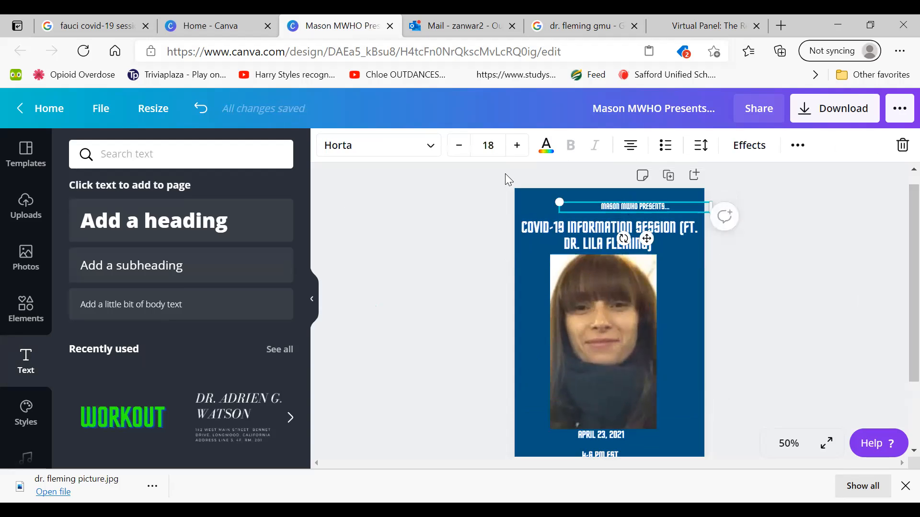
{"action": "left_click", "coordinate": [518, 146]}
{"action": "left_click", "coordinate": [518, 146]}
{"action": "left_click", "coordinate": [518, 146]}
{"action": "left_click", "coordinate": [517, 146]}
{"action": "left_click", "coordinate": [517, 146]}
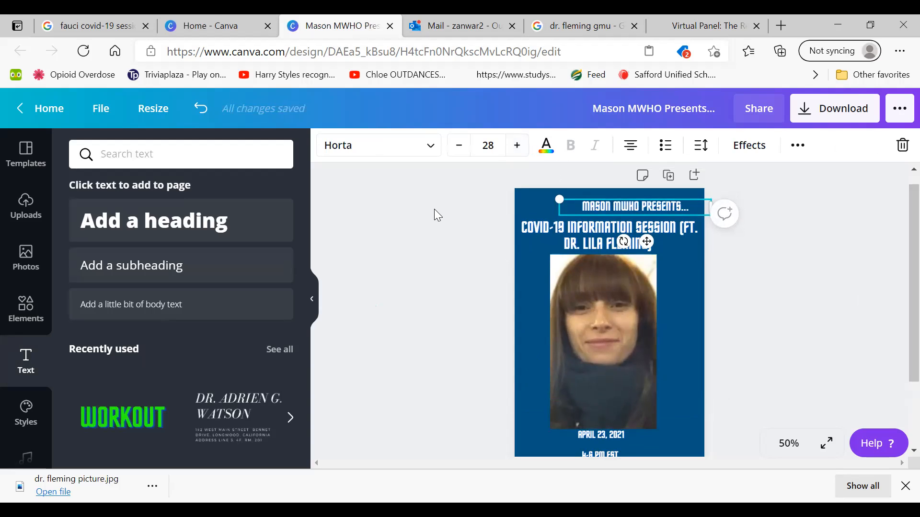
Change the font of the "Mason MWHO Presents..." line to Alice
{"action": "left_click", "coordinate": [399, 145]}
{"action": "left_click", "coordinate": [179, 246]}
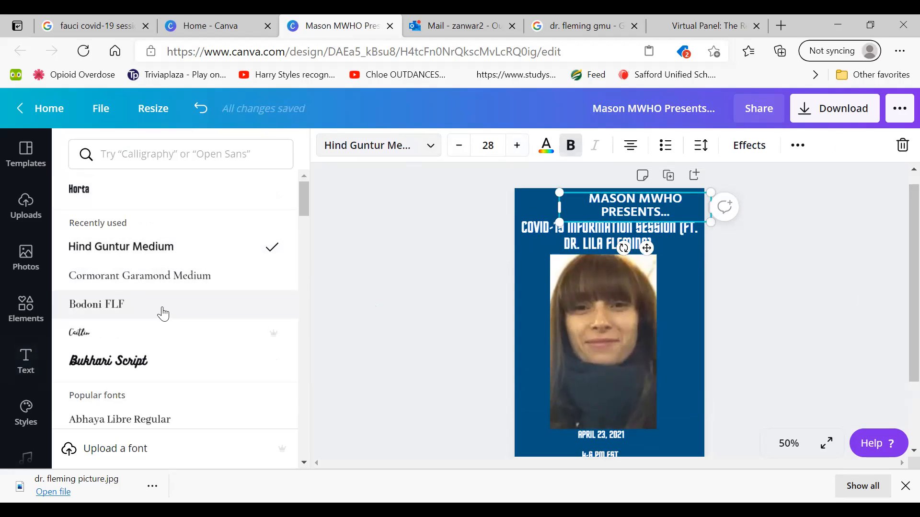
{"action": "left_click", "coordinate": [150, 199]}
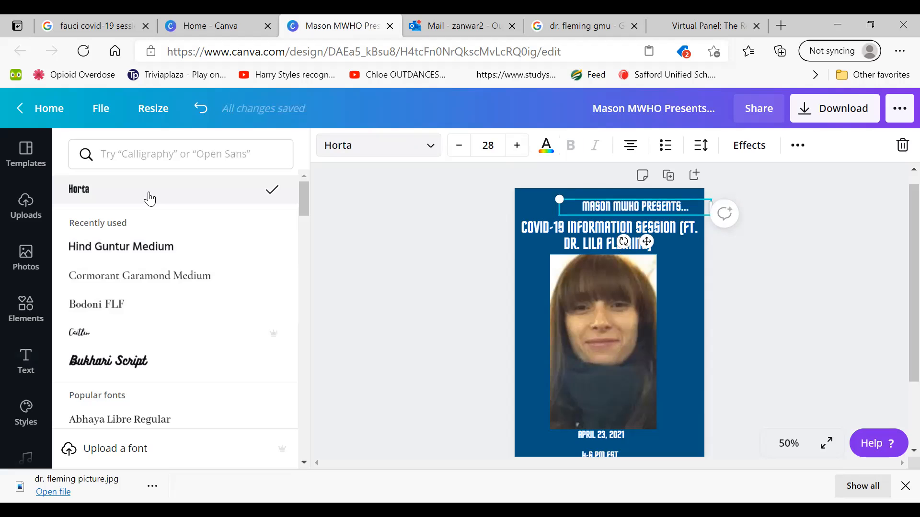
{"action": "scroll", "coordinate": [305, 214], "scroll_direction": "down", "scroll_amount": 3}
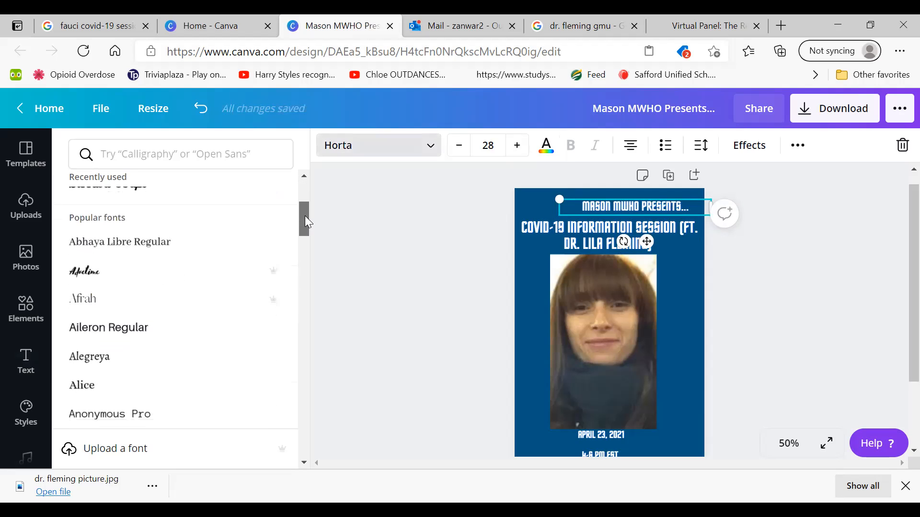
{"action": "left_click", "coordinate": [348, 314]}
Set the COVID-19 headline's font to Alice to match the line above it
{"action": "left_click", "coordinate": [557, 245]}
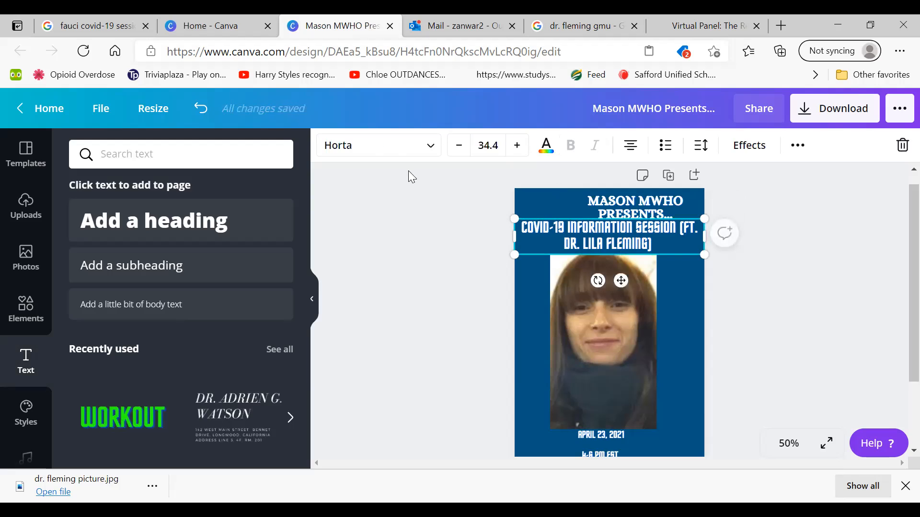
{"action": "left_click", "coordinate": [376, 145]}
{"action": "left_click", "coordinate": [130, 387]}
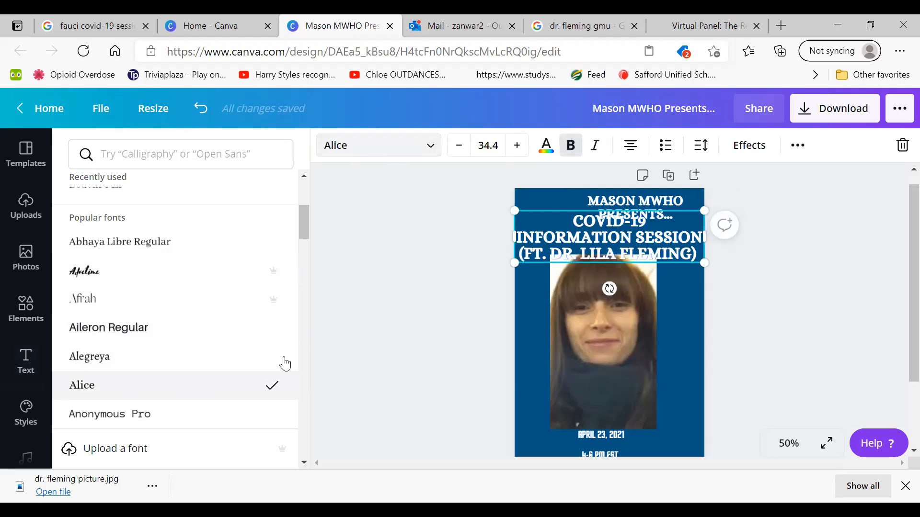
{"action": "left_click", "coordinate": [315, 330]}
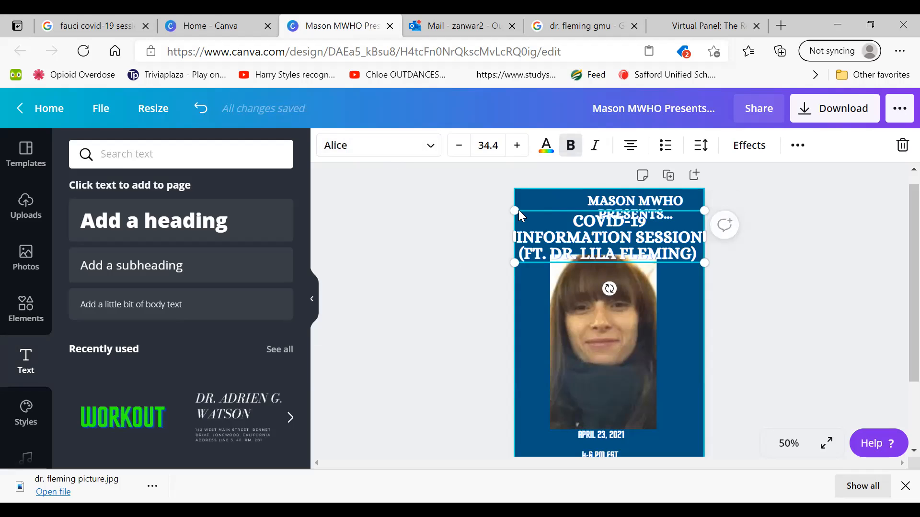
Scale the COVID-19 headline down to the portrait's width and reposition the "Mason MWHO Presents..." line above it
{"action": "left_click_drag", "start_coordinate": [514, 210], "coordinate": [551, 214]}
{"action": "left_click", "coordinate": [569, 346]}
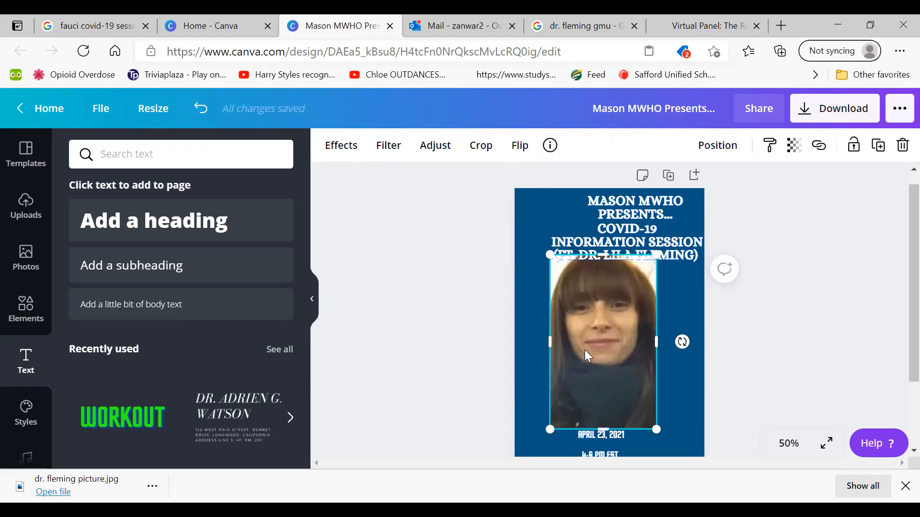
{"action": "left_click_drag", "start_coordinate": [645, 215], "coordinate": [601, 214]}
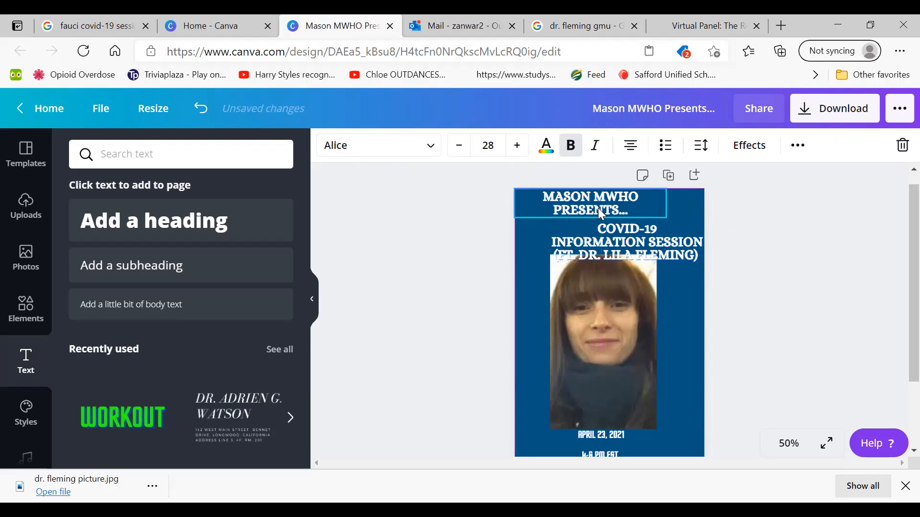
{"action": "left_click", "coordinate": [680, 245]}
{"action": "left_click_drag", "start_coordinate": [705, 265], "coordinate": [656, 247]}
{"action": "left_click", "coordinate": [494, 243]}
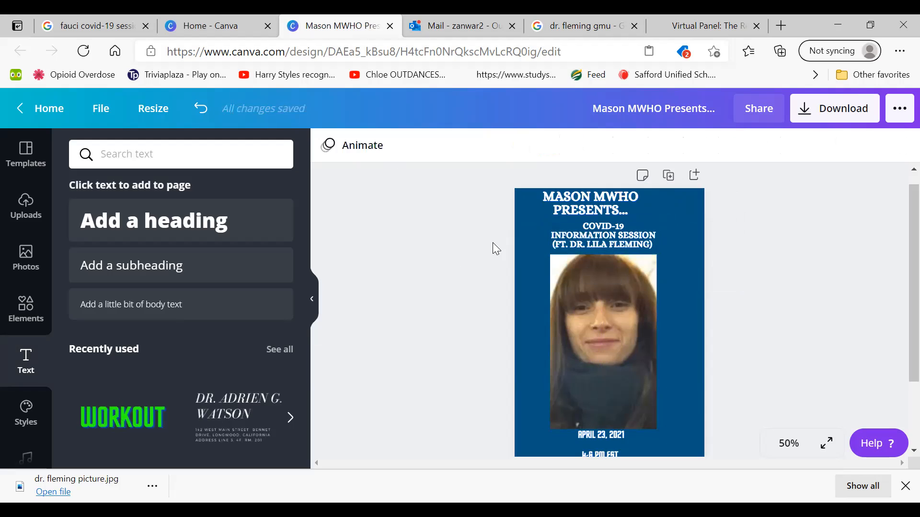
{"action": "left_click_drag", "start_coordinate": [596, 211], "coordinate": [630, 215]}
{"action": "left_click", "coordinate": [757, 240]}
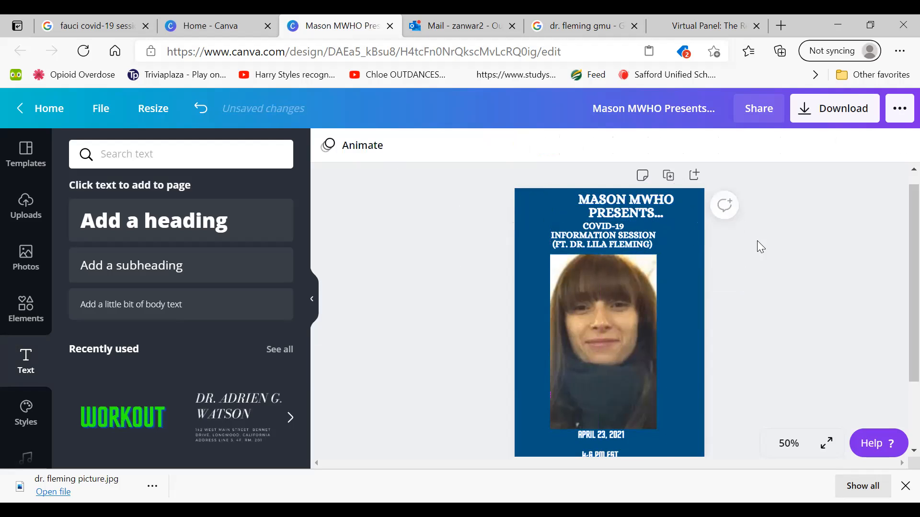
Widen the COVID-19 headline's text box on both sides so the headline wraps onto two lines
{"action": "left_click", "coordinate": [659, 245]}
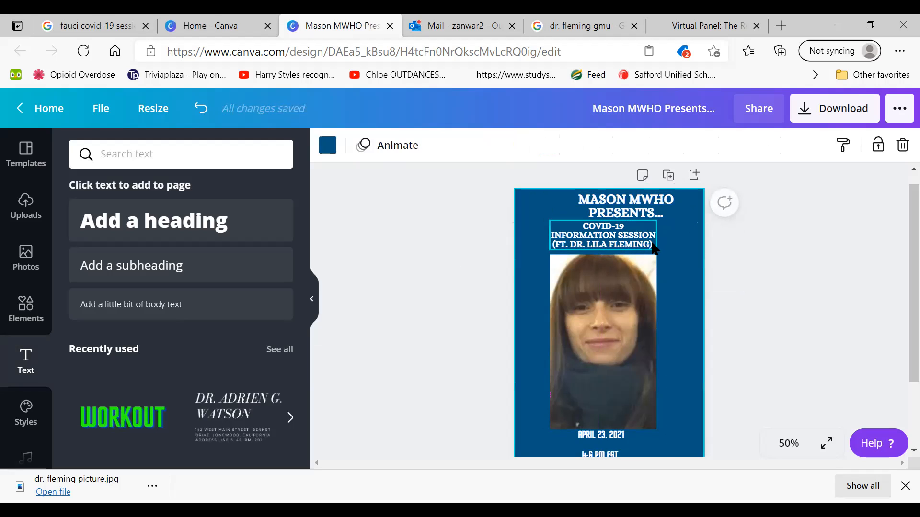
{"action": "left_click", "coordinate": [657, 239]}
{"action": "left_click_drag", "start_coordinate": [659, 238], "coordinate": [673, 237]}
{"action": "left_click_drag", "start_coordinate": [549, 243], "coordinate": [531, 238]}
{"action": "left_click", "coordinate": [425, 272]}
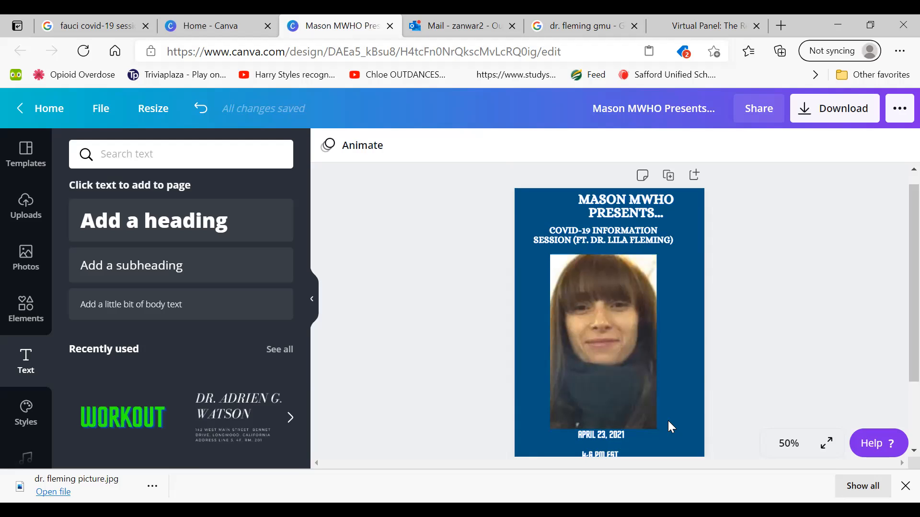
Change the font of the "April 23, 2021" and "4-6 PM EST" lines to Alice
{"action": "scroll", "coordinate": [896, 287], "scroll_direction": "down", "scroll_amount": 2}
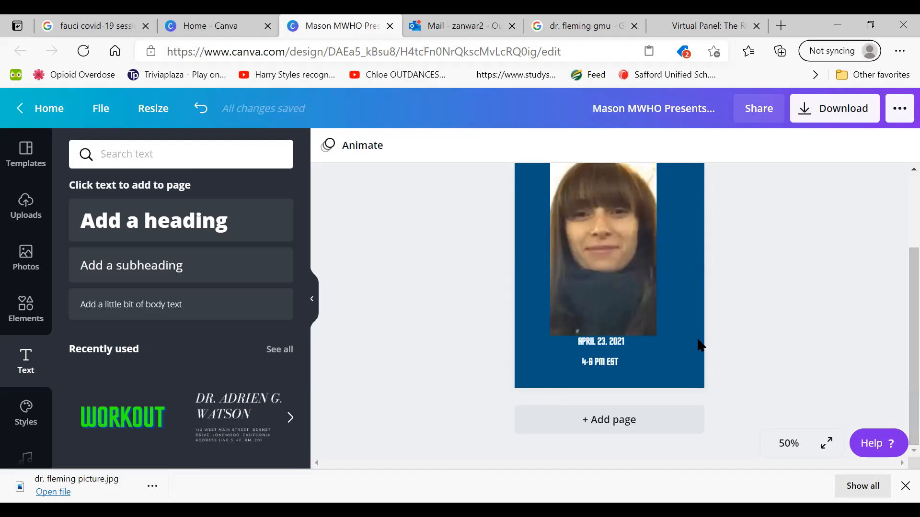
{"action": "left_click", "coordinate": [574, 342]}
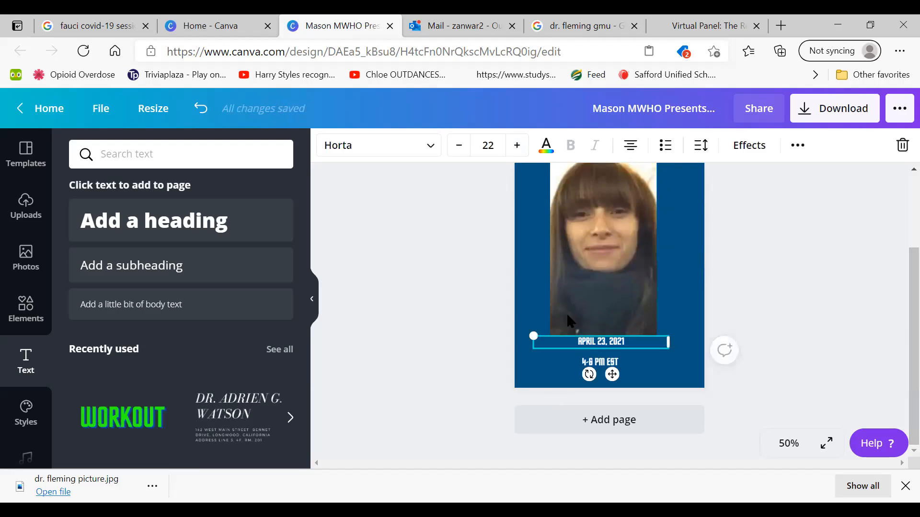
{"action": "left_click", "coordinate": [360, 146]}
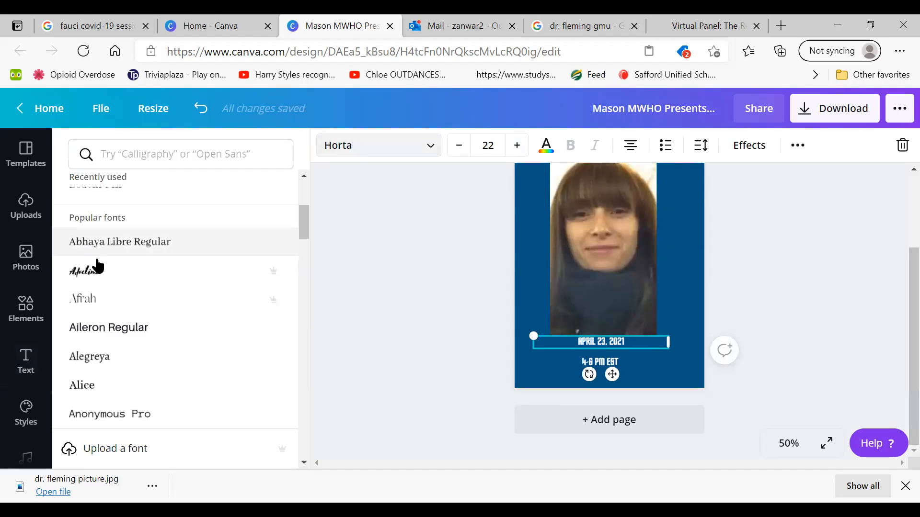
{"action": "left_click", "coordinate": [172, 386]}
{"action": "left_click", "coordinate": [542, 367]}
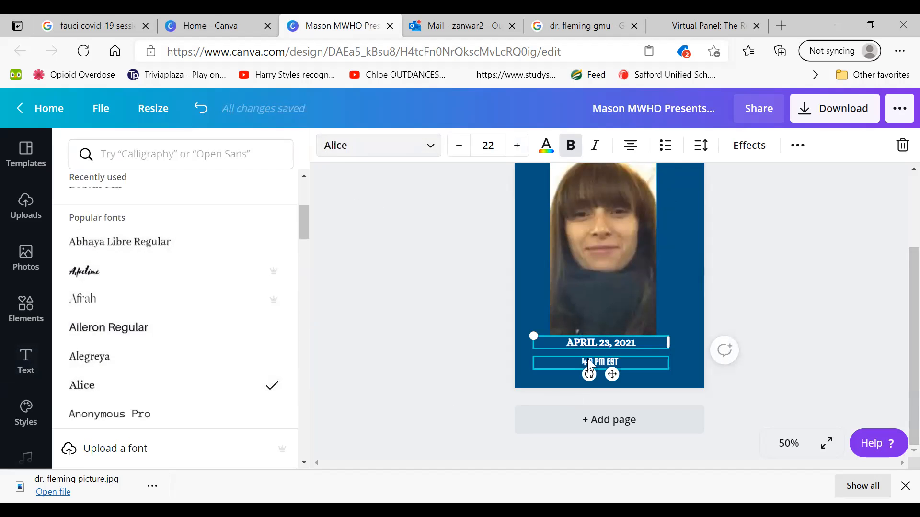
{"action": "left_click", "coordinate": [174, 387]}
{"action": "left_click", "coordinate": [384, 364]}
{"action": "left_click", "coordinate": [383, 363]}
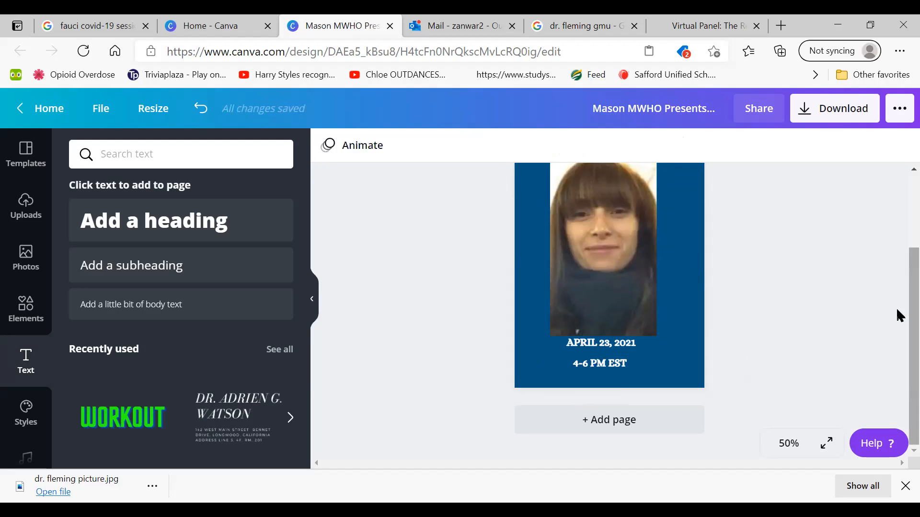
Scale the portrait down and move it toward the page's left side, beneath the COVID-19 headline
{"action": "scroll", "coordinate": [896, 288], "scroll_direction": "up", "scroll_amount": 4}
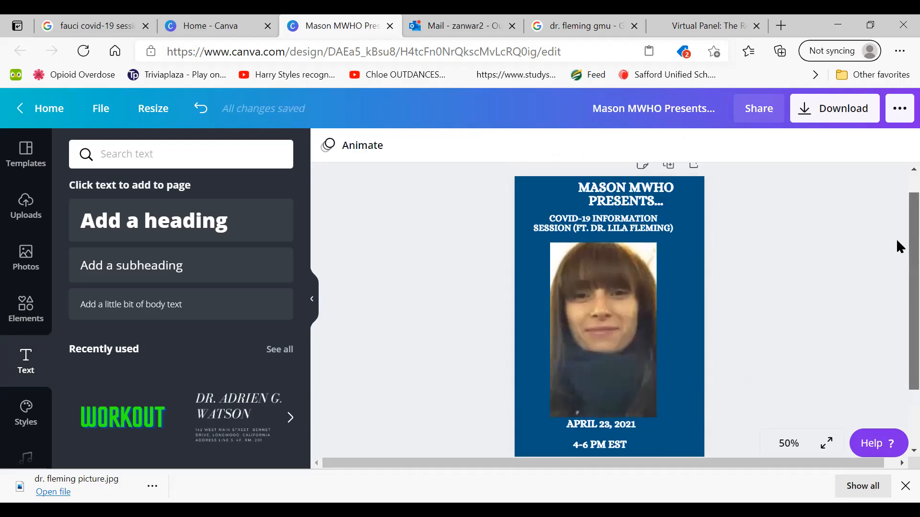
{"action": "scroll", "coordinate": [899, 250], "scroll_direction": "down", "scroll_amount": 2}
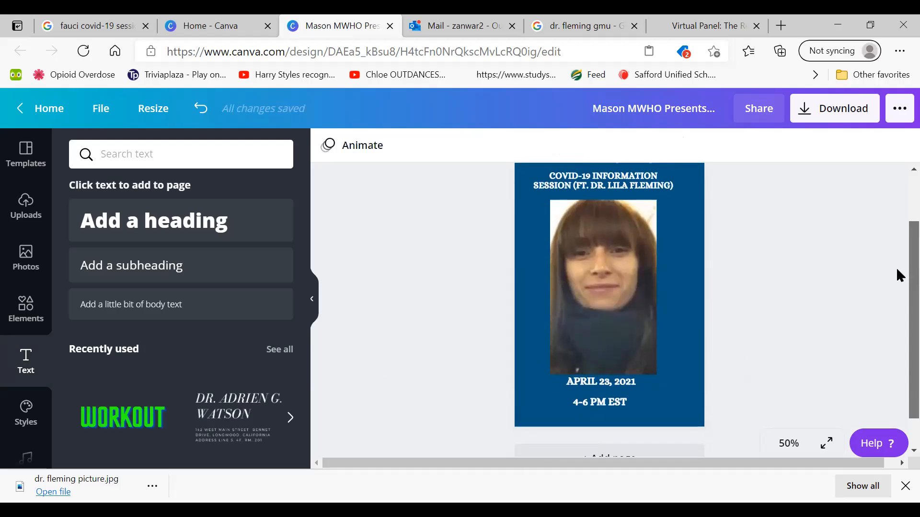
{"action": "left_click", "coordinate": [623, 271]}
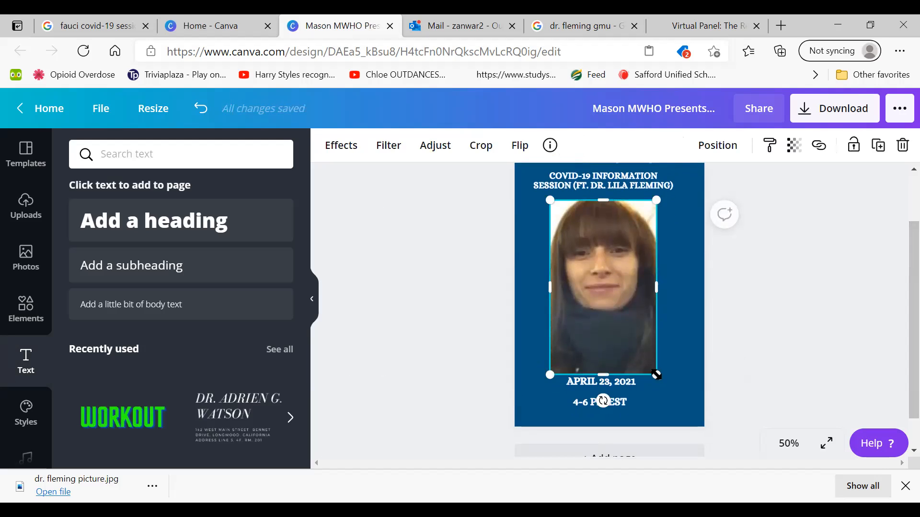
{"action": "left_click_drag", "start_coordinate": [656, 374], "coordinate": [599, 306]}
{"action": "left_click_drag", "start_coordinate": [578, 251], "coordinate": [562, 261]}
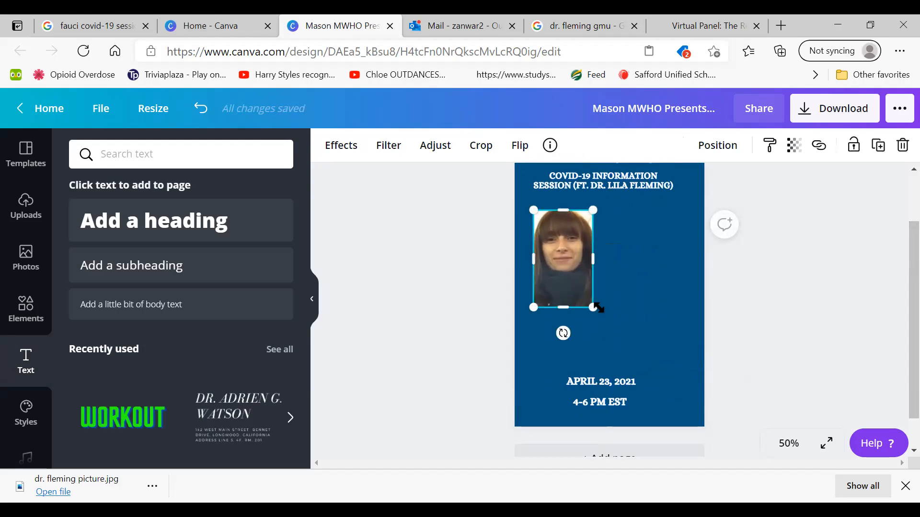
{"action": "left_click_drag", "start_coordinate": [592, 309], "coordinate": [580, 288]}
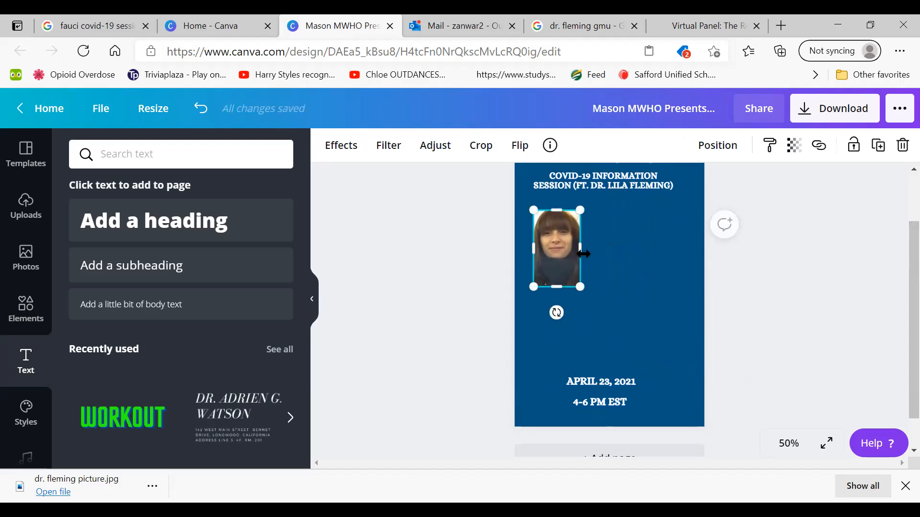
Widen the portrait's frame slightly and scale it down further into a small thumbnail
{"action": "left_click_drag", "start_coordinate": [583, 254], "coordinate": [595, 254]}
{"action": "left_click_drag", "start_coordinate": [595, 210], "coordinate": [576, 235]}
{"action": "left_click", "coordinate": [432, 262]}
{"action": "left_click", "coordinate": [547, 275]}
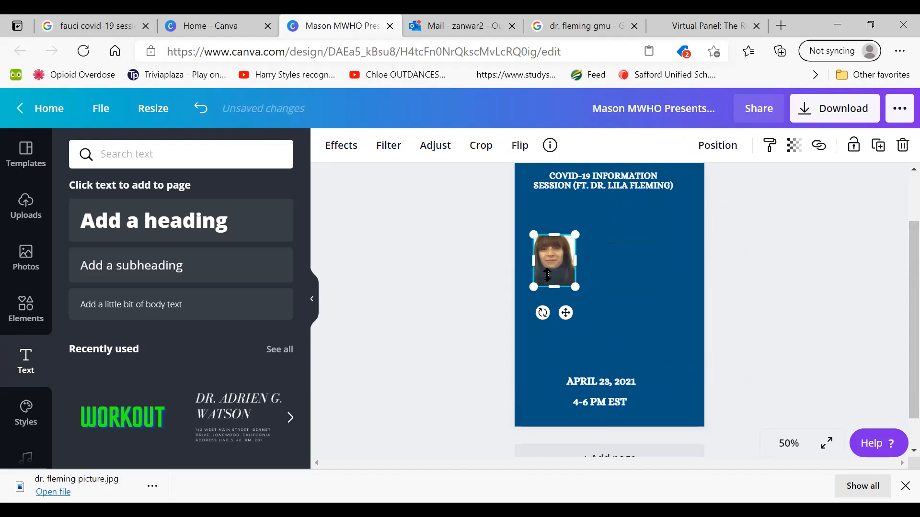
{"action": "left_click", "coordinate": [407, 280]}
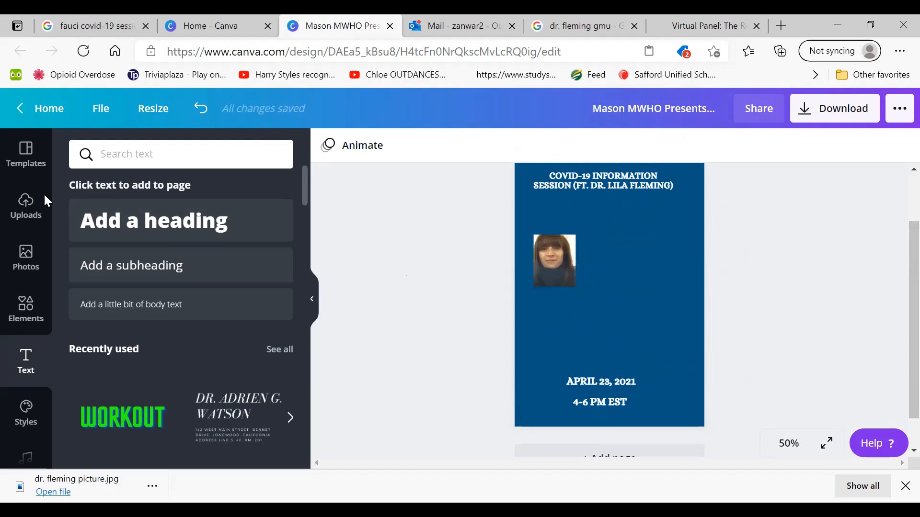
Search the photo library for "zoom screen"
{"action": "left_click", "coordinate": [20, 262]}
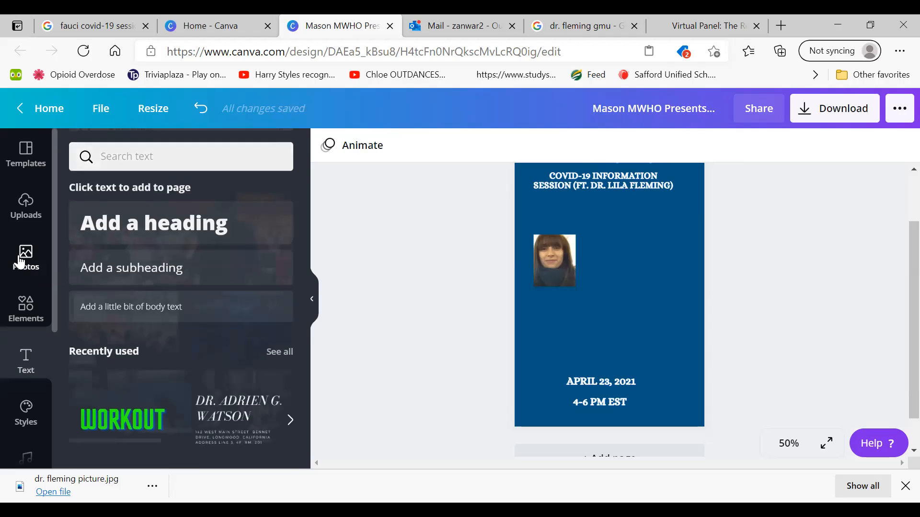
{"action": "left_click", "coordinate": [162, 158]}
{"action": "key", "text": "BackSpace"}
{"action": "key", "text": "BackSpace"}
{"action": "key", "text": "BackSpace"}
{"action": "key", "text": "BackSpace"}
{"action": "key", "text": "BackSpace"}
{"action": "key", "text": "BackSpace"}
{"action": "key", "text": "BackSpace"}
{"action": "key", "text": "BackSpace"}
{"action": "key", "text": "BackSpace"}
{"action": "key", "text": "BackSpace"}
{"action": "type", "text": "zoom screen"}
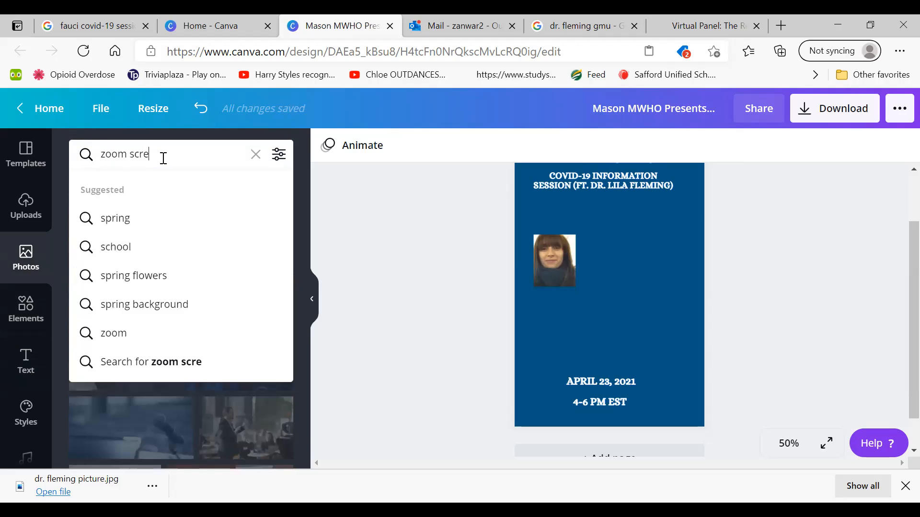
{"action": "key", "text": "Return"}
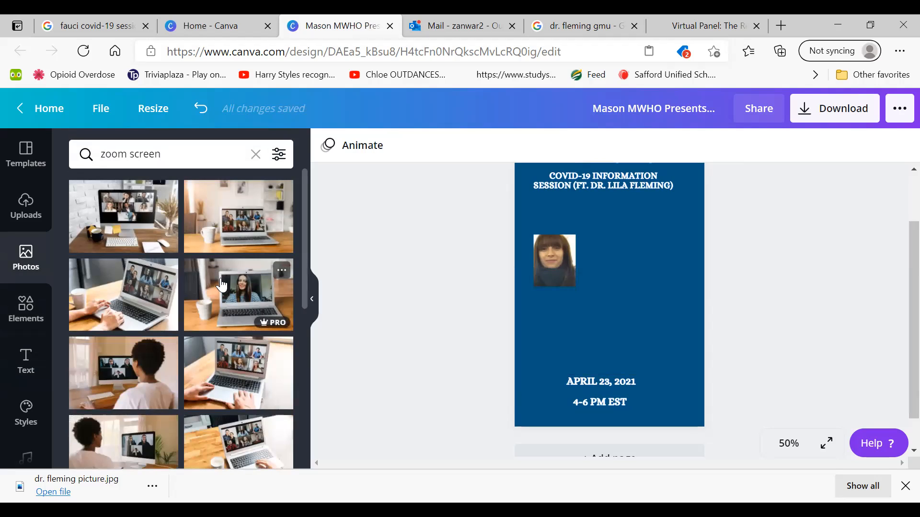
Search the graphic elements for "zoom screen"
{"action": "left_click", "coordinate": [31, 305]}
{"action": "left_click", "coordinate": [177, 150]}
{"action": "type", "text": "zoom"}
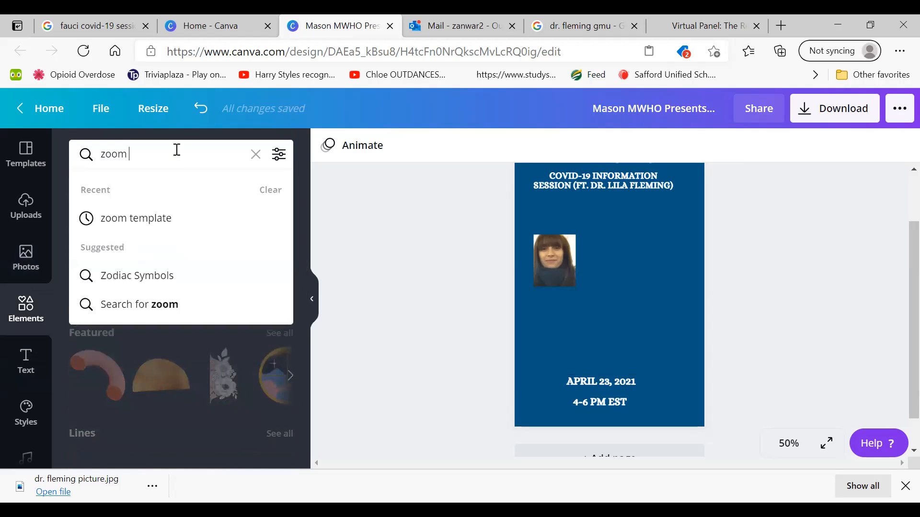
{"action": "type", "text": "creen"}
{"action": "key", "text": "Return"}
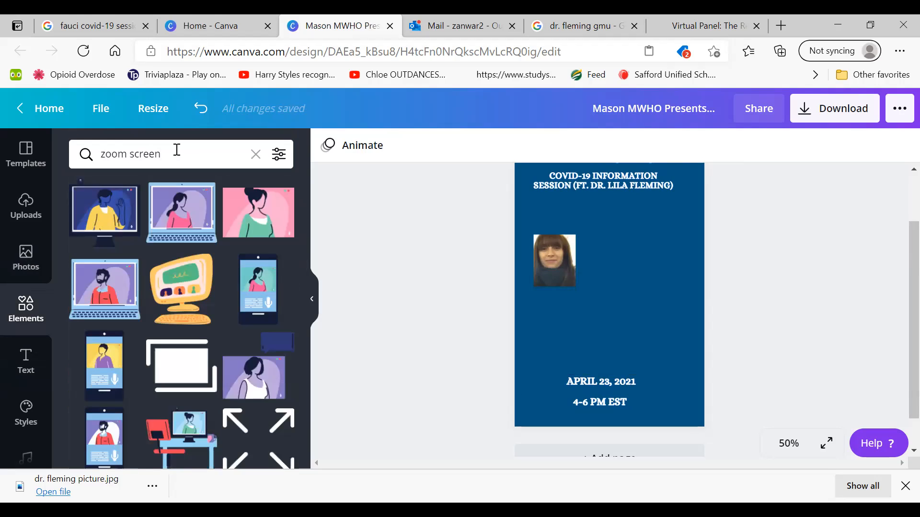
Insert the purple video-call illustration of a woman in a white top and place it directly right of the portrait
{"action": "left_click", "coordinate": [240, 378]}
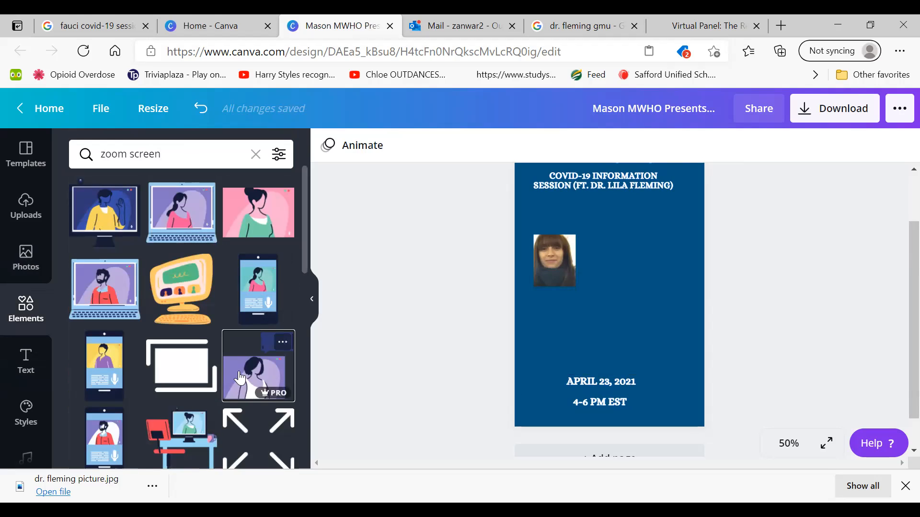
{"action": "left_click_drag", "start_coordinate": [594, 312], "coordinate": [658, 289]}
{"action": "left_click", "coordinate": [480, 273]}
{"action": "left_click", "coordinate": [591, 251]}
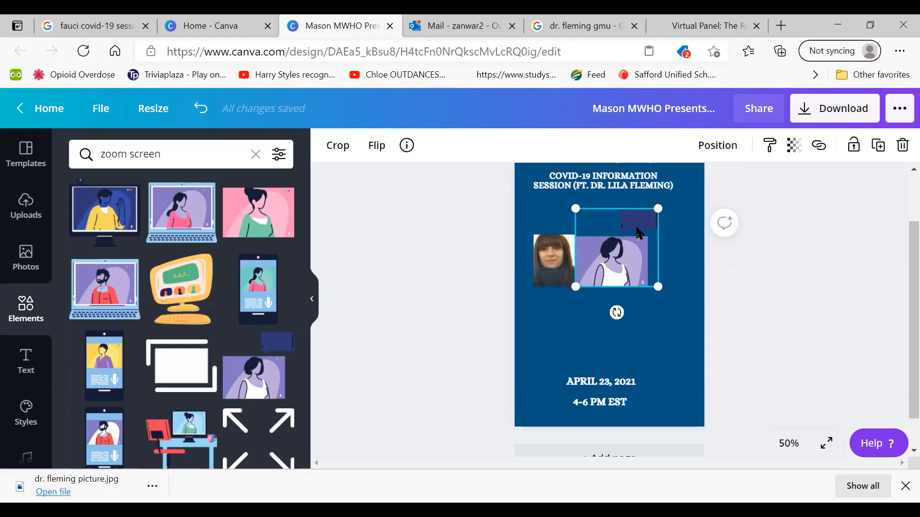
Replace the purple video-call illustration with the desktop monitor showing a waving person in yellow, placed below and right of the portrait
{"action": "key", "text": "Delete"}
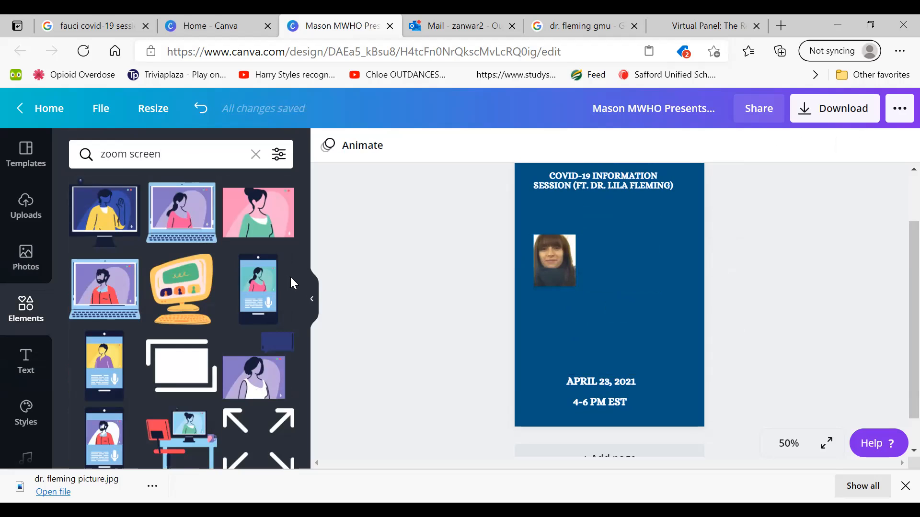
{"action": "left_click", "coordinate": [103, 221]}
{"action": "left_click_drag", "start_coordinate": [613, 284], "coordinate": [657, 320]}
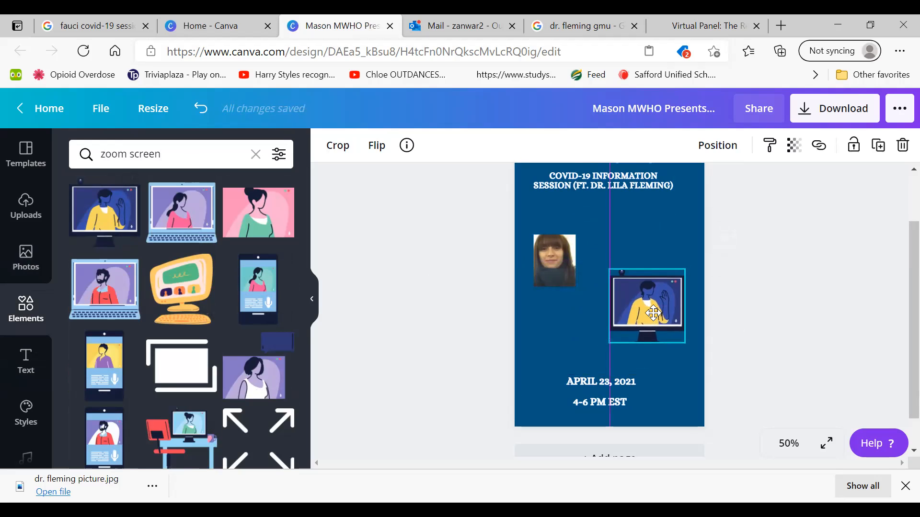
Move the portrait right, up against the monitor illustration's upper-left corner, and enlarge it slightly
{"action": "left_click", "coordinate": [542, 276]}
{"action": "left_click_drag", "start_coordinate": [541, 276], "coordinate": [576, 275]}
{"action": "left_click", "coordinate": [447, 285]}
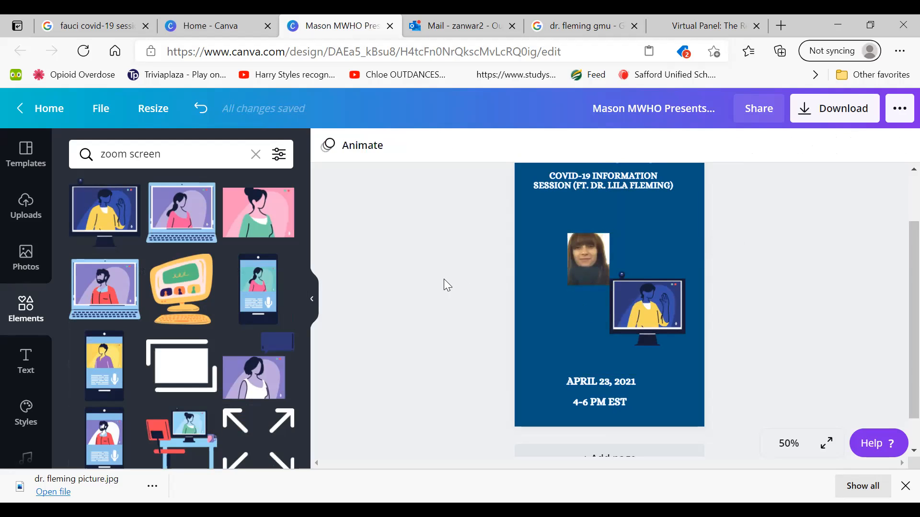
{"action": "left_click", "coordinate": [587, 264]}
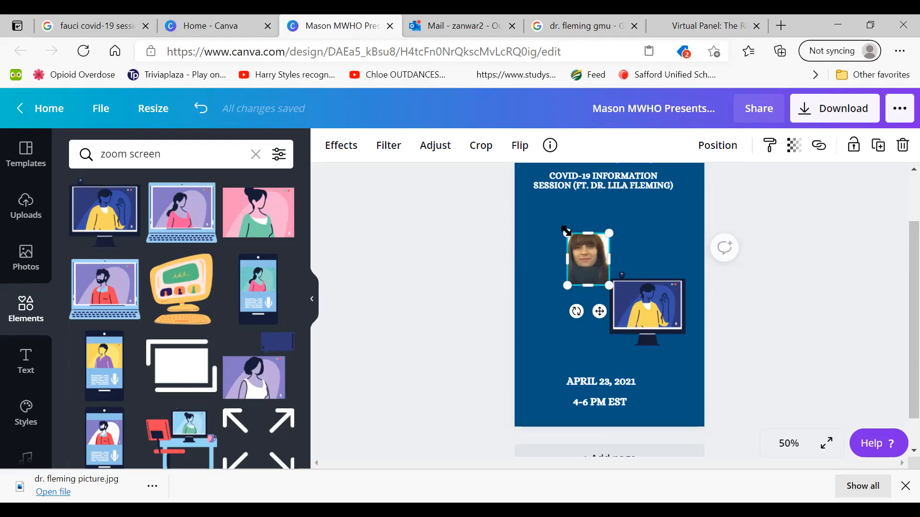
{"action": "left_click_drag", "start_coordinate": [567, 232], "coordinate": [559, 221]}
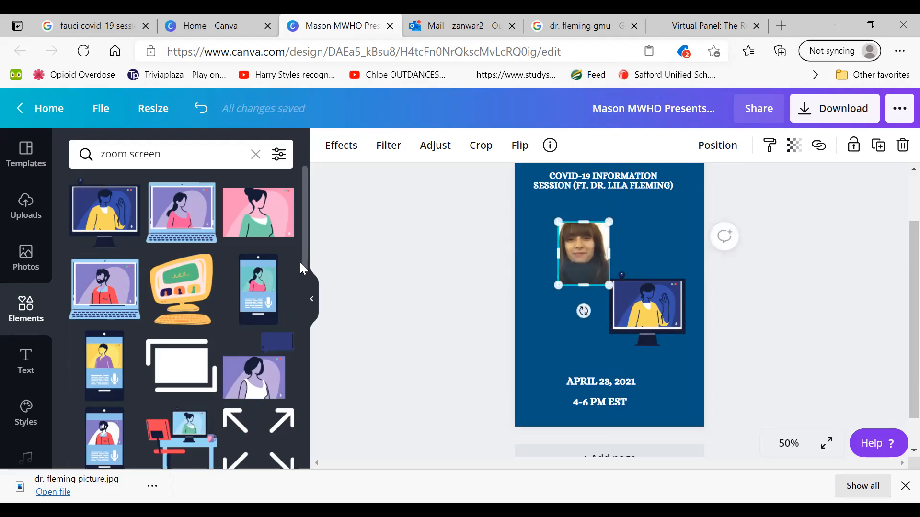
{"action": "left_click", "coordinate": [357, 292]}
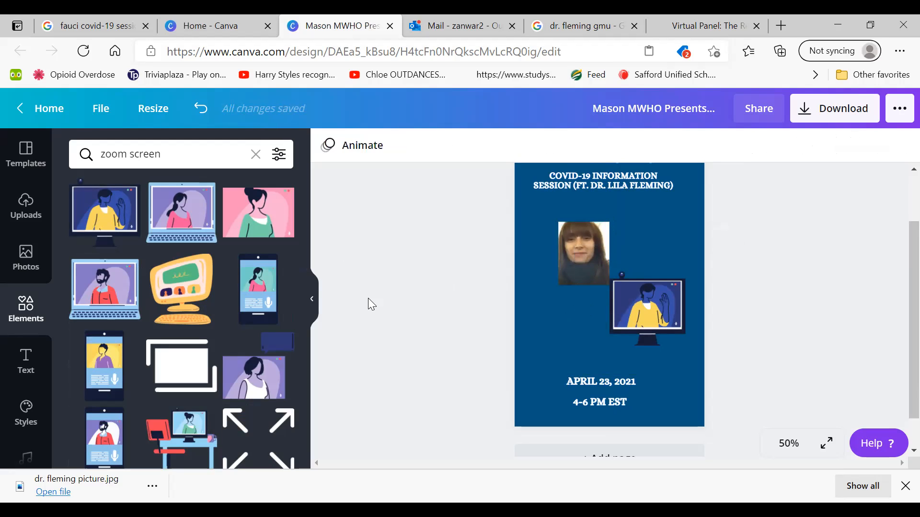
Try the smartphone video-call illustration of a person in purple, shrunk to thumbnail size beside the portrait, and delete it
{"action": "scroll", "coordinate": [367, 298], "scroll_direction": "down", "scroll_amount": 7}
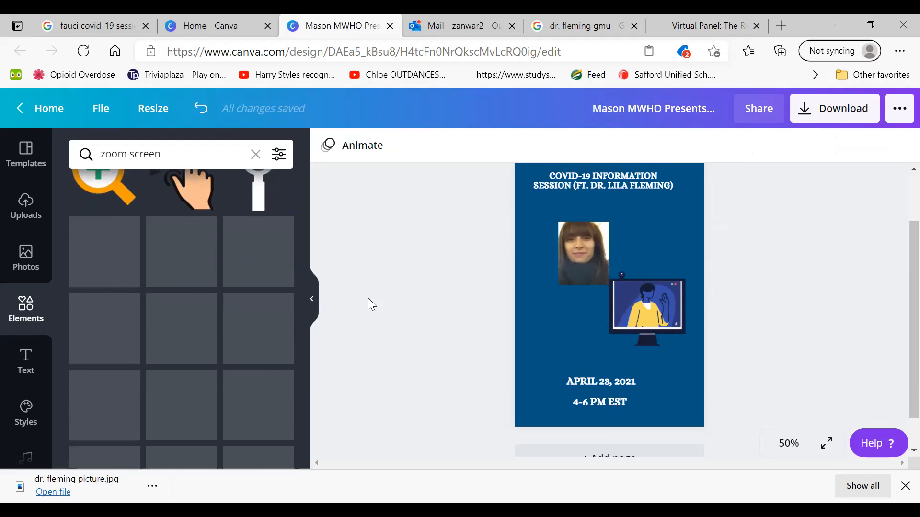
{"action": "scroll", "coordinate": [368, 298], "scroll_direction": "down", "scroll_amount": 2}
{"action": "scroll", "coordinate": [368, 298], "scroll_direction": "up", "scroll_amount": 10}
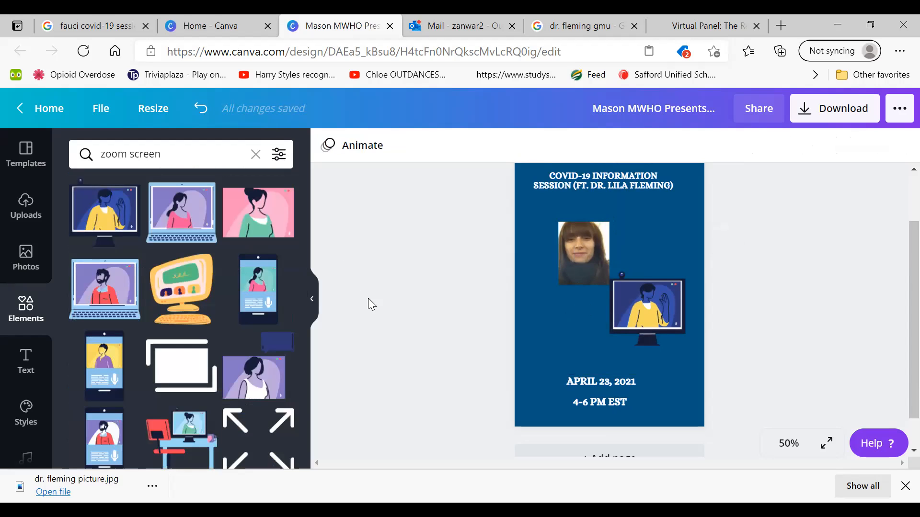
{"action": "left_click", "coordinate": [104, 366]}
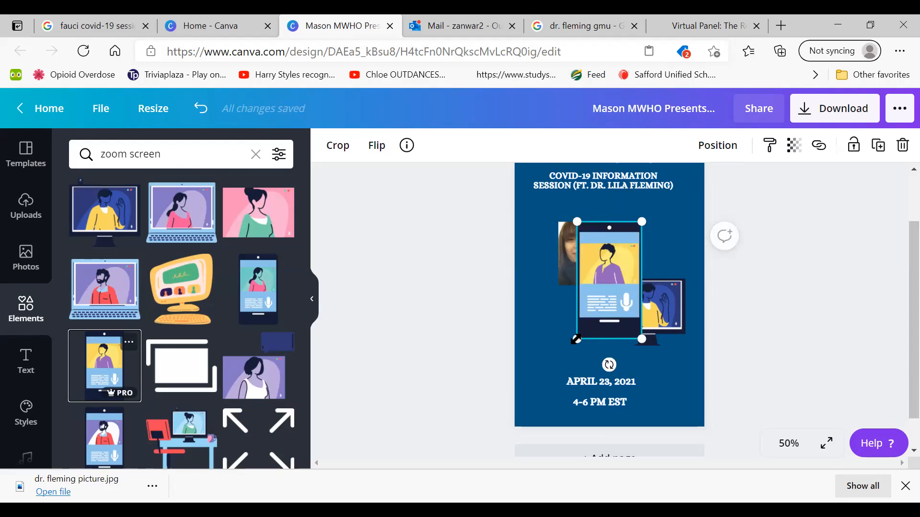
{"action": "left_click_drag", "start_coordinate": [576, 338], "coordinate": [619, 288]}
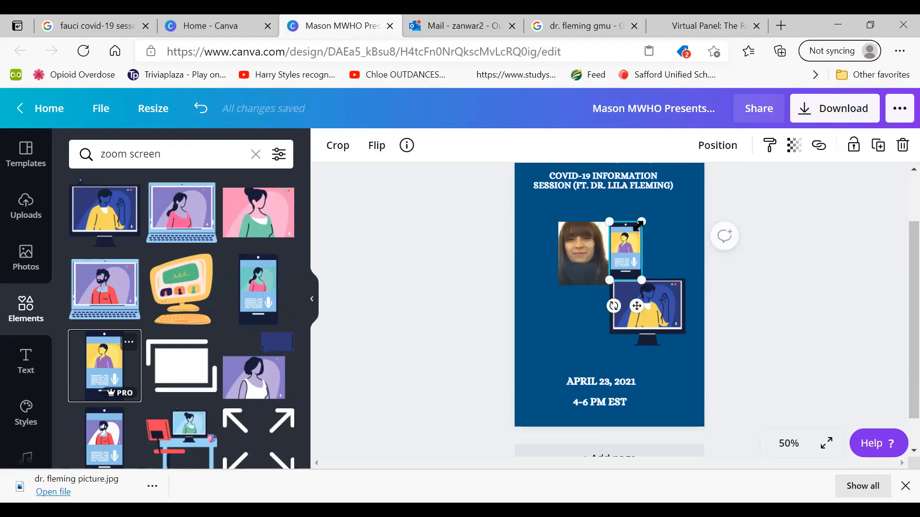
{"action": "left_click_drag", "start_coordinate": [639, 247], "coordinate": [676, 248]}
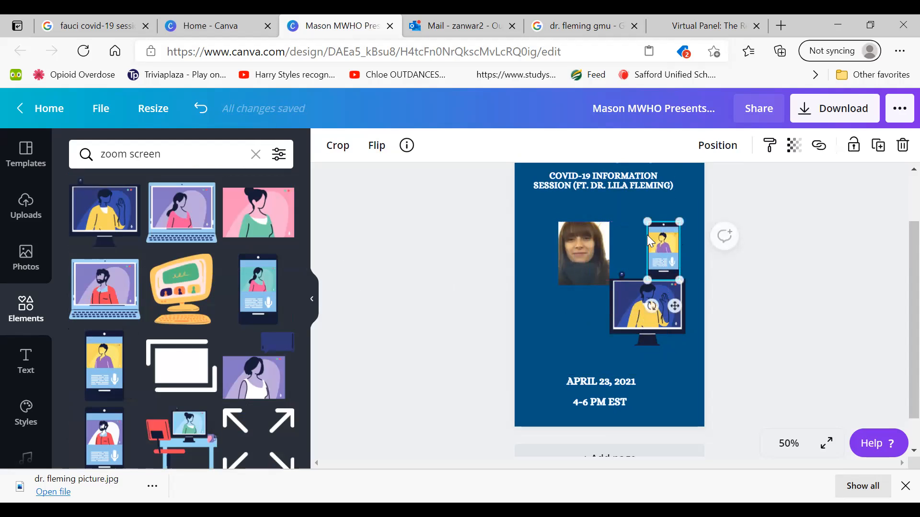
{"action": "left_click_drag", "start_coordinate": [643, 220], "coordinate": [642, 212]}
{"action": "key", "text": "Delete"}
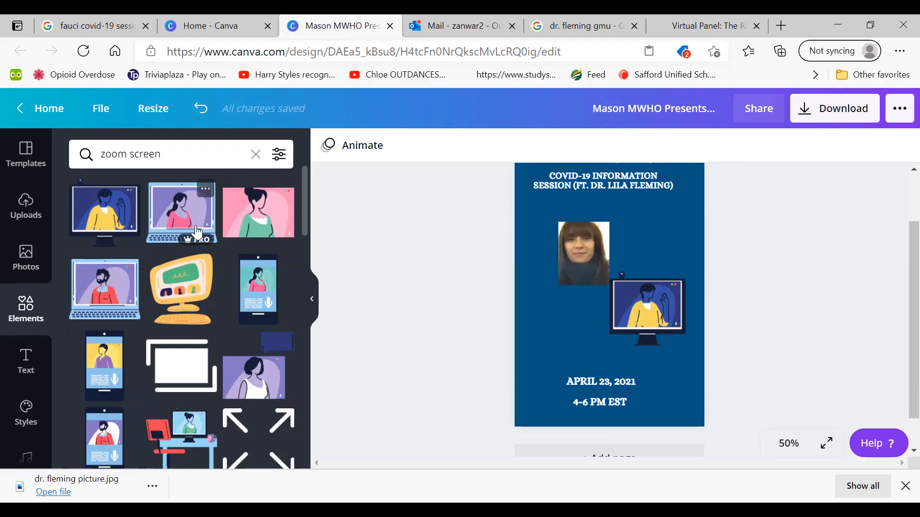
Insert the laptop illustration of a woman in pink directly left of the monitor, and delete the portrait
{"action": "left_click", "coordinate": [184, 216]}
{"action": "left_click_drag", "start_coordinate": [594, 297], "coordinate": [590, 330]}
{"action": "left_click_drag", "start_coordinate": [580, 263], "coordinate": [659, 251]}
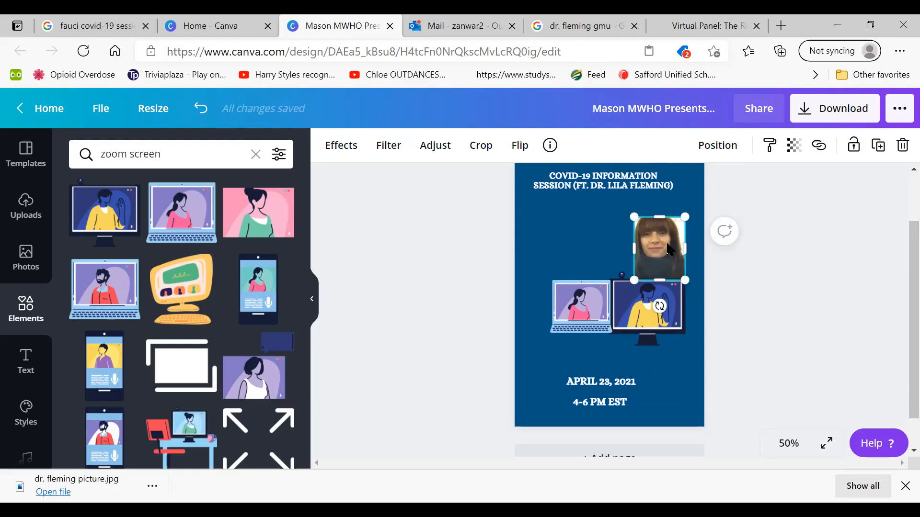
{"action": "key", "text": "Delete"}
Replace the heading's "(FT. …)" ending with "W/" and the doctor's title and full name, and shift the heading slightly down and right
{"action": "left_click", "coordinate": [652, 190]}
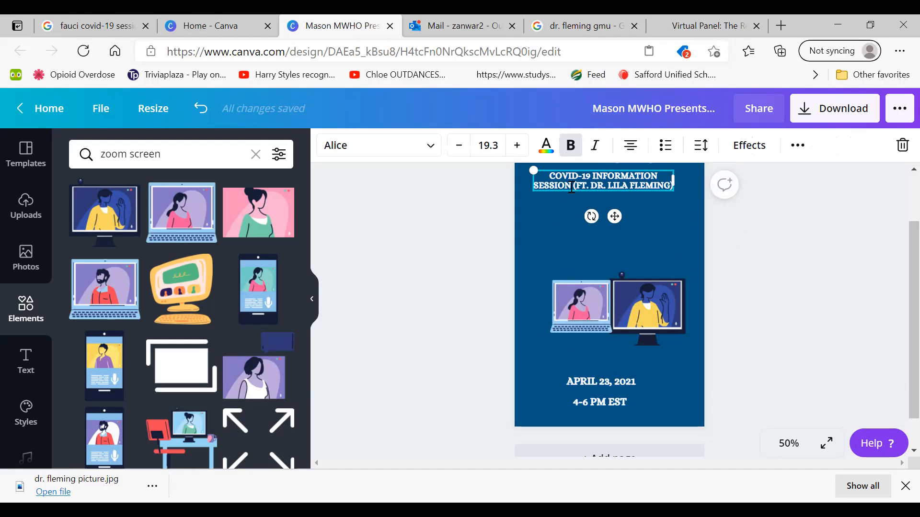
{"action": "key", "text": "BackSpace"}
{"action": "key", "text": "BackSpace"}
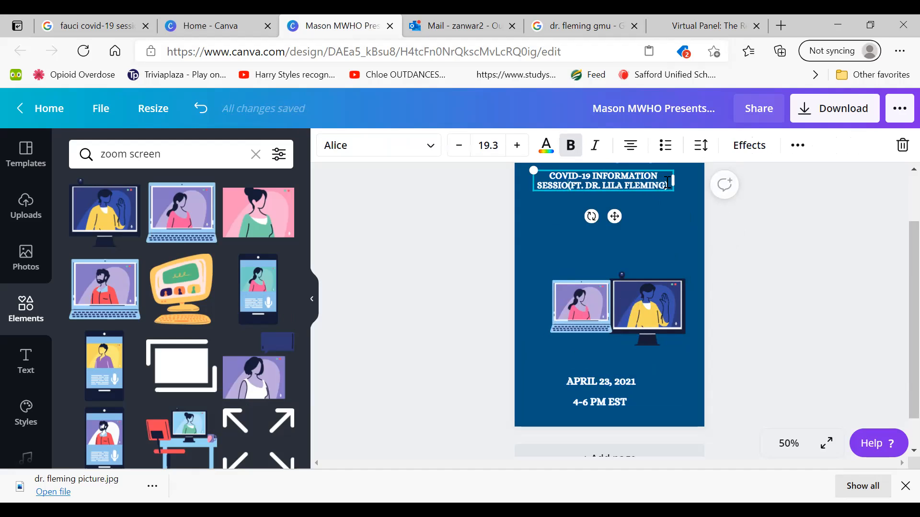
{"action": "key", "text": "BackSpace"}
{"action": "key", "text": "BackSpace"}
{"action": "key", "text": "BackSpace"}
{"action": "key", "text": "BackSpace"}
{"action": "key", "text": "BackSpace"}
{"action": "key", "text": "BackSpace"}
{"action": "key", "text": "BackSpace"}
{"action": "key", "text": "BackSpace"}
{"action": "key", "text": "BackSpace"}
{"action": "key", "text": "BackSpace"}
{"action": "key", "text": "BackSpace"}
{"action": "key", "text": "BackSpace"}
{"action": "key", "text": "BackSpace"}
{"action": "key", "text": "BackSpace"}
{"action": "key", "text": "BackSpace"}
{"action": "key", "text": "BackSpace"}
{"action": "key", "text": "BackSpace"}
{"action": "key", "text": "BackSpace"}
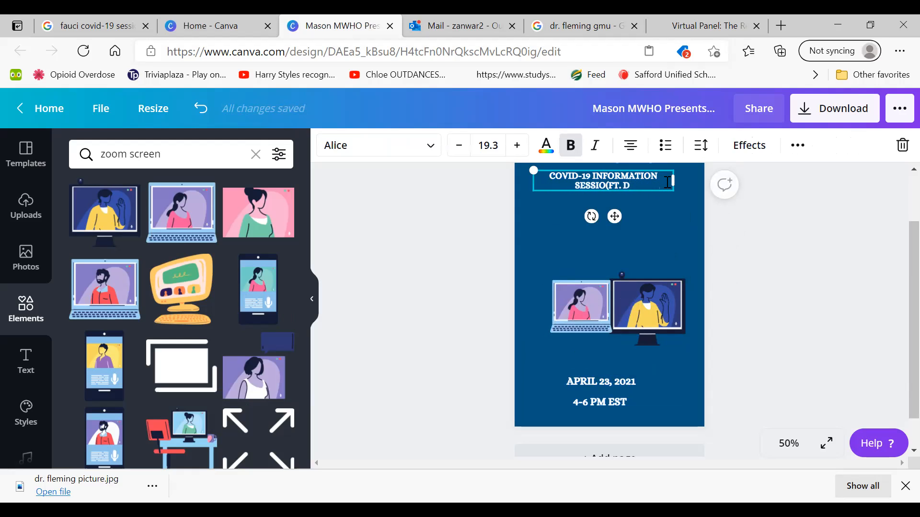
{"action": "key", "text": "BackSpace"}
{"action": "key", "text": "BackSpace"}
{"action": "key", "text": "BackSpace"}
{"action": "key", "text": "BackSpace"}
{"action": "type", "text": "N"}
{"action": "key", "text": "Return"}
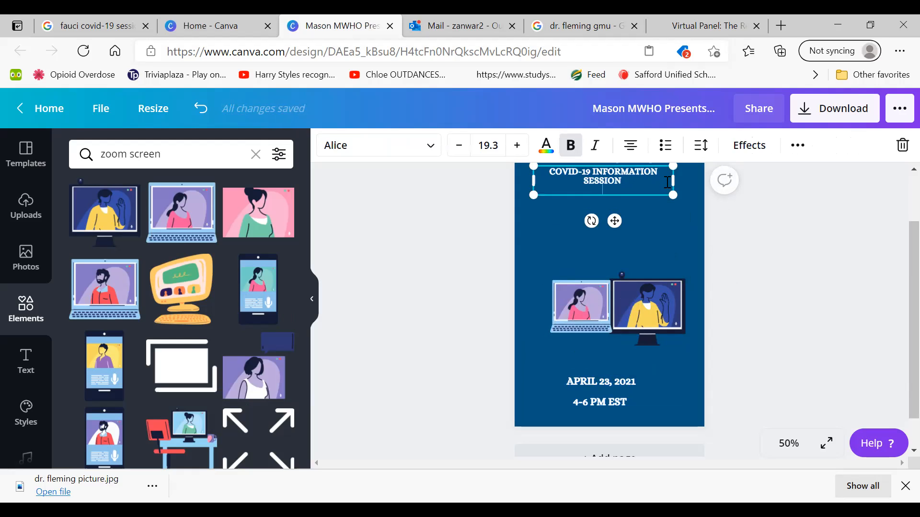
{"action": "type", "text": "DR"}
{"action": "key", "text": "BackSpace"}
{"action": "key", "text": "BackSpace"}
{"action": "key", "text": "BackSpace"}
{"action": "type", "text": "W/ D"}
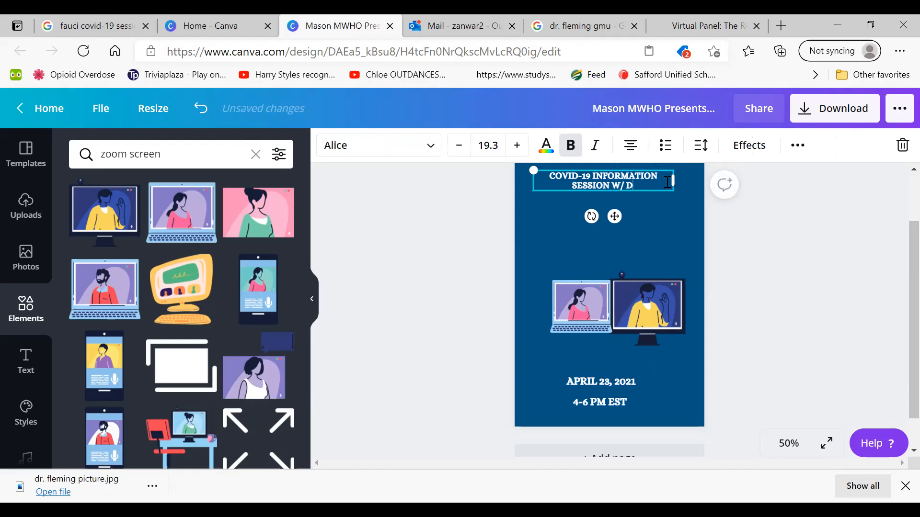
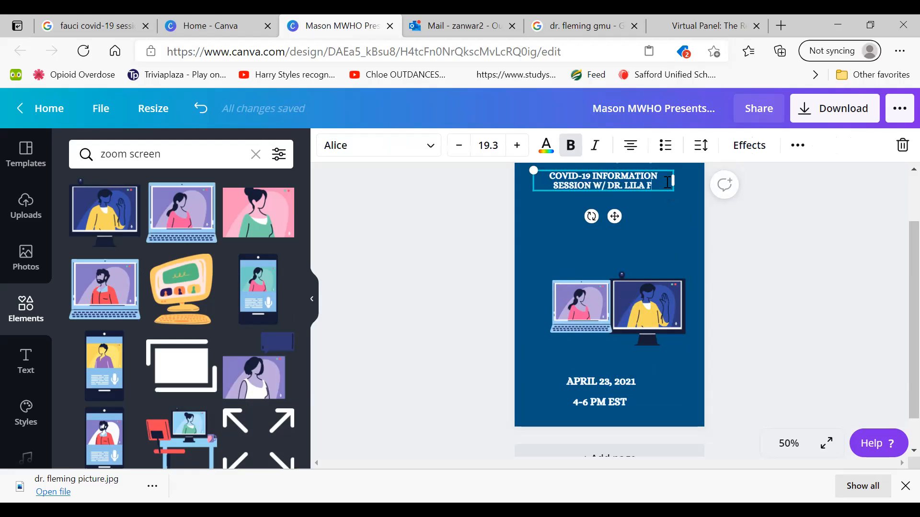
{"action": "left_click", "coordinate": [397, 217]}
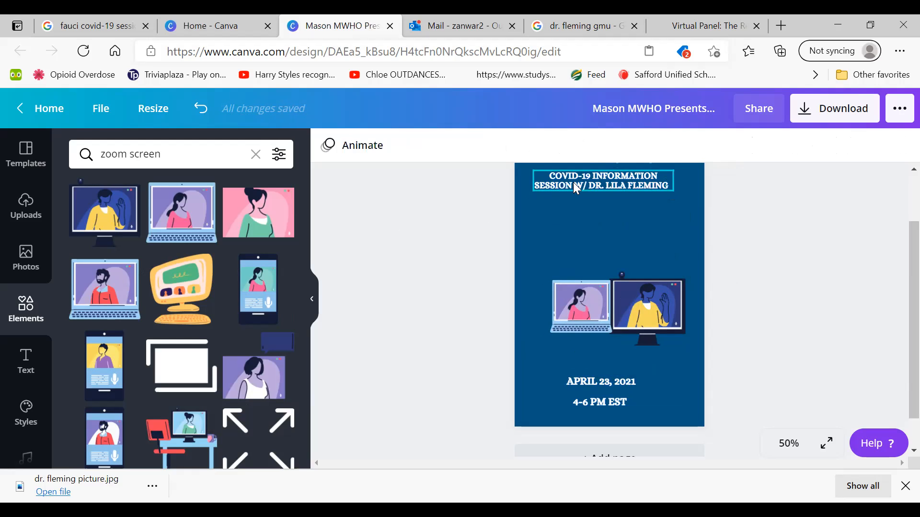
{"action": "left_click_drag", "start_coordinate": [579, 187], "coordinate": [588, 195]}
{"action": "left_click", "coordinate": [434, 210]}
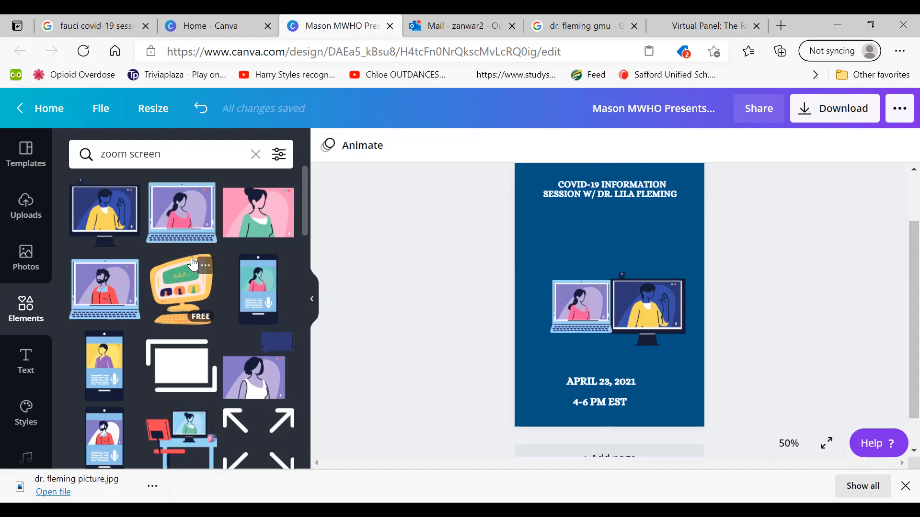
Search the graphic elements for "covid-19"
{"action": "left_click", "coordinate": [174, 159]}
{"action": "key", "text": "BackSpace"}
{"action": "key", "text": "BackSpace"}
{"action": "key", "text": "BackSpace"}
{"action": "key", "text": "BackSpace"}
{"action": "key", "text": "BackSpace"}
{"action": "key", "text": "BackSpace"}
{"action": "key", "text": "BackSpace"}
{"action": "key", "text": "BackSpace"}
{"action": "key", "text": "BackSpace"}
{"action": "key", "text": "BackSpace"}
{"action": "key", "text": "BackSpace"}
{"action": "type", "text": "covid-19"}
{"action": "key", "text": "Return"}
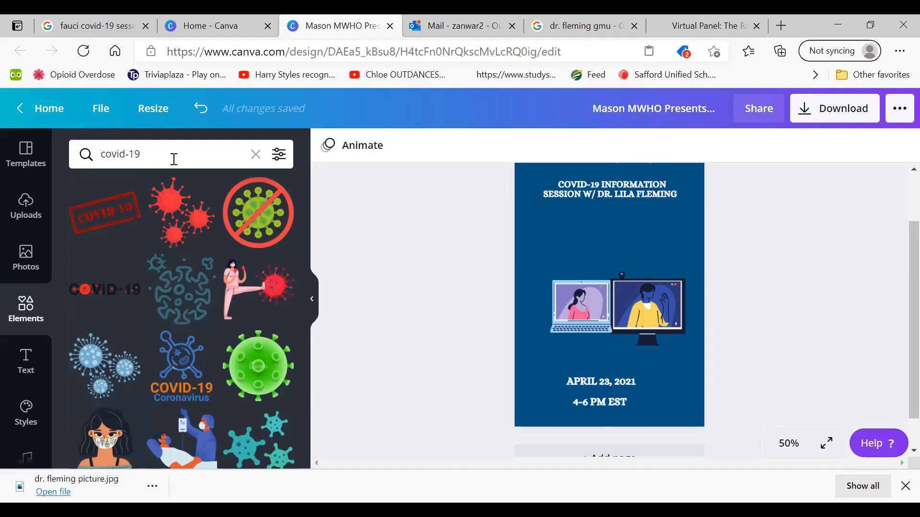
Refine the graphic elements search to "covid-19 information session"
{"action": "left_click", "coordinate": [174, 159]}
{"action": "type", "text": "i"}
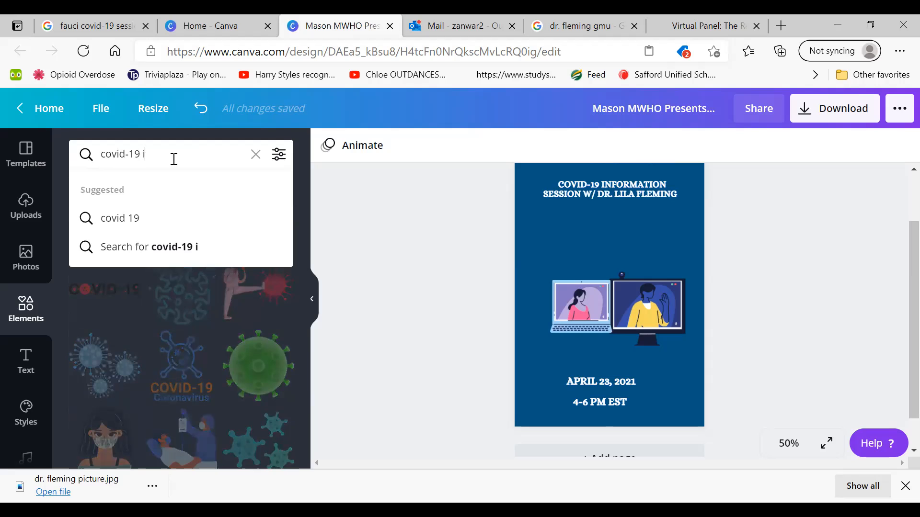
{"action": "type", "text": "nformation session"}
{"action": "key", "text": "Return"}
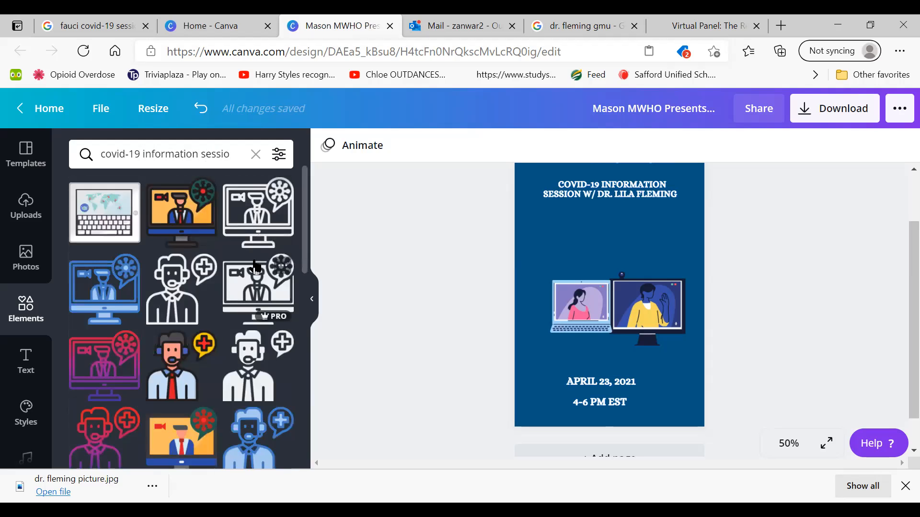
Try the outlined video-call icon with a virus bubble, discard it, and delete the monitor and laptop illustrations
{"action": "left_click", "coordinate": [257, 192]}
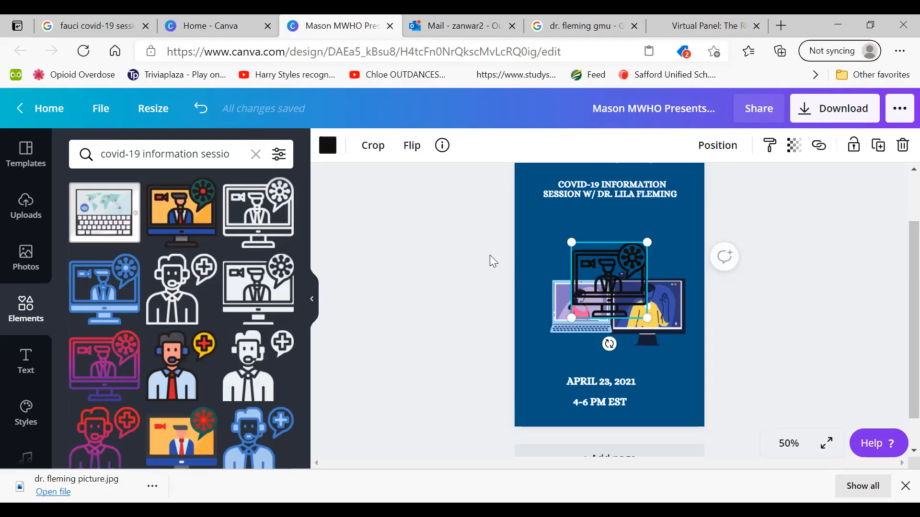
{"action": "key", "text": "Delete"}
{"action": "left_click", "coordinate": [600, 303]}
{"action": "left_click", "coordinate": [643, 314]}
{"action": "key", "text": "Delete"}
{"action": "left_click", "coordinate": [590, 312]}
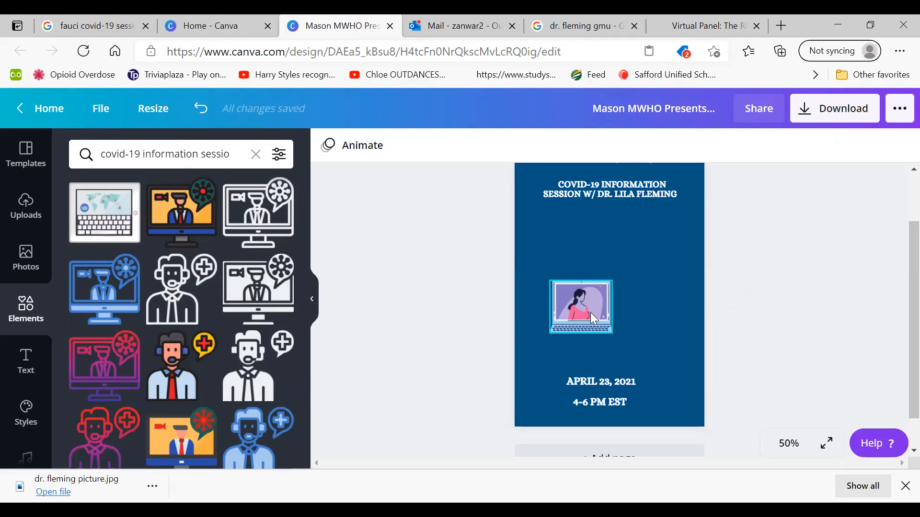
{"action": "key", "text": "Delete"}
Insert the white tablet graphic with a world map and keyboard, centred on the page below the heading
{"action": "left_click", "coordinate": [88, 231]}
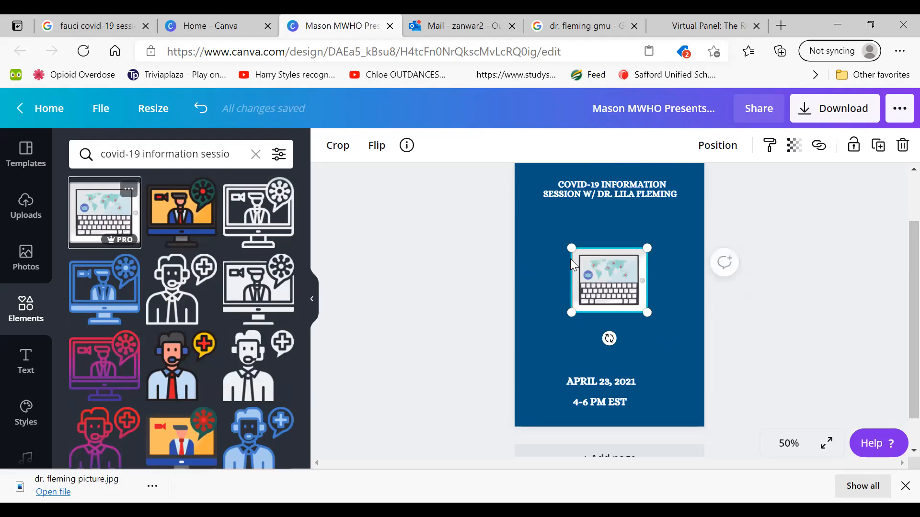
{"action": "left_click_drag", "start_coordinate": [568, 249], "coordinate": [523, 223]}
{"action": "left_click_drag", "start_coordinate": [645, 313], "coordinate": [610, 281]}
{"action": "left_click_drag", "start_coordinate": [563, 260], "coordinate": [598, 286]}
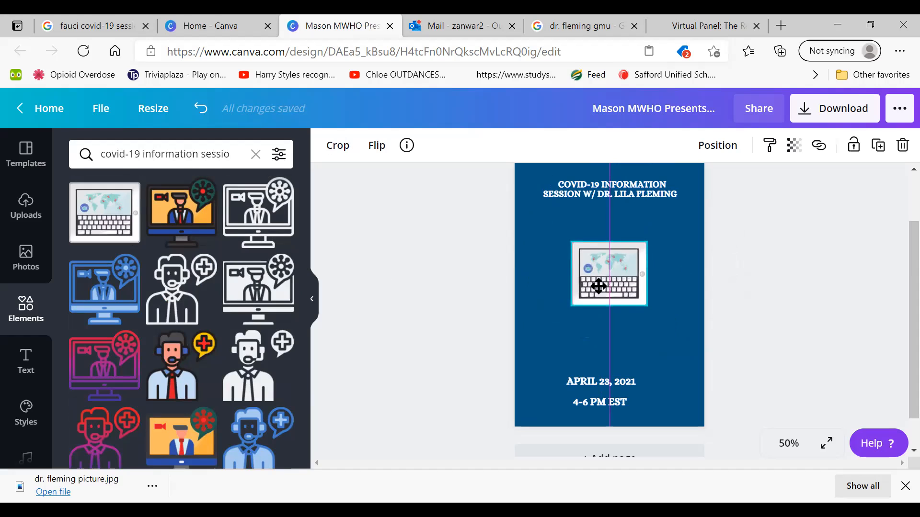
{"action": "left_click", "coordinate": [403, 257]}
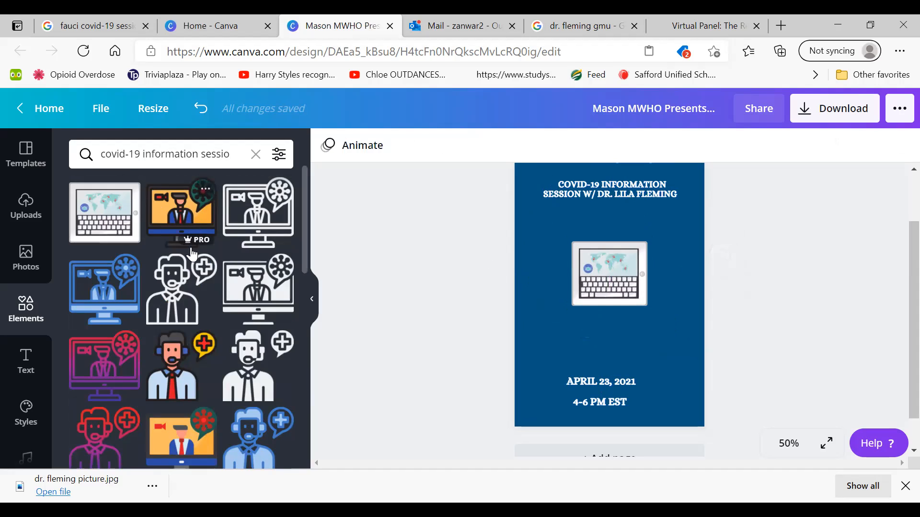
Insert the headset man with the yellow medical-cross bubble and arrange him left of the world-map tablet
{"action": "left_click", "coordinate": [181, 366]}
{"action": "left_click_drag", "start_coordinate": [610, 304], "coordinate": [542, 298]}
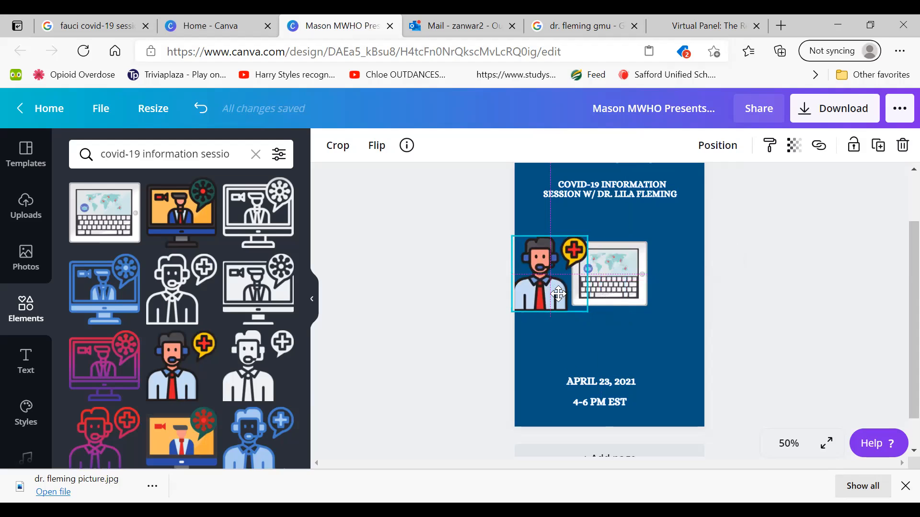
{"action": "left_click", "coordinate": [627, 278]}
{"action": "left_click_drag", "start_coordinate": [628, 279], "coordinate": [663, 286]}
{"action": "left_click_drag", "start_coordinate": [546, 281], "coordinate": [556, 286]}
{"action": "left_click", "coordinate": [441, 288]}
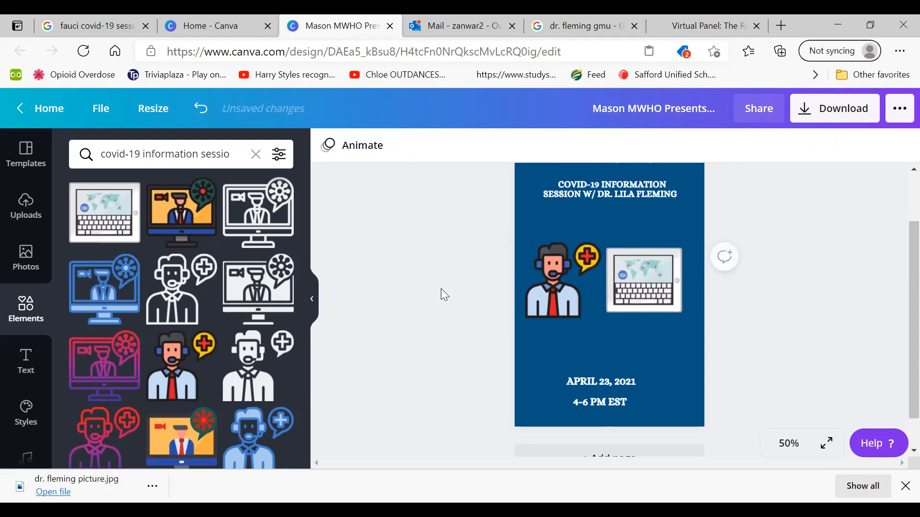
Replace the graphic elements search with "covid-19"
{"action": "left_click", "coordinate": [256, 154]}
{"action": "type", "text": "covid"}
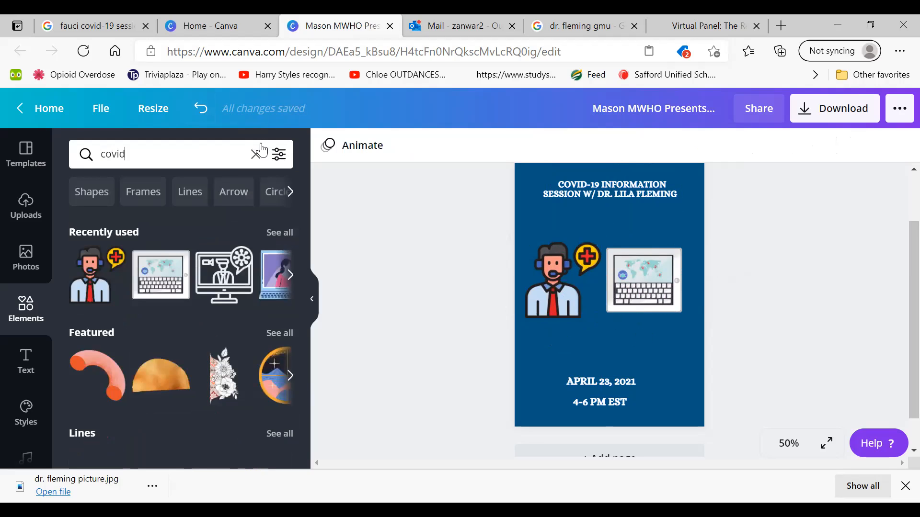
{"action": "type", "text": "-19"}
{"action": "key", "text": "Return"}
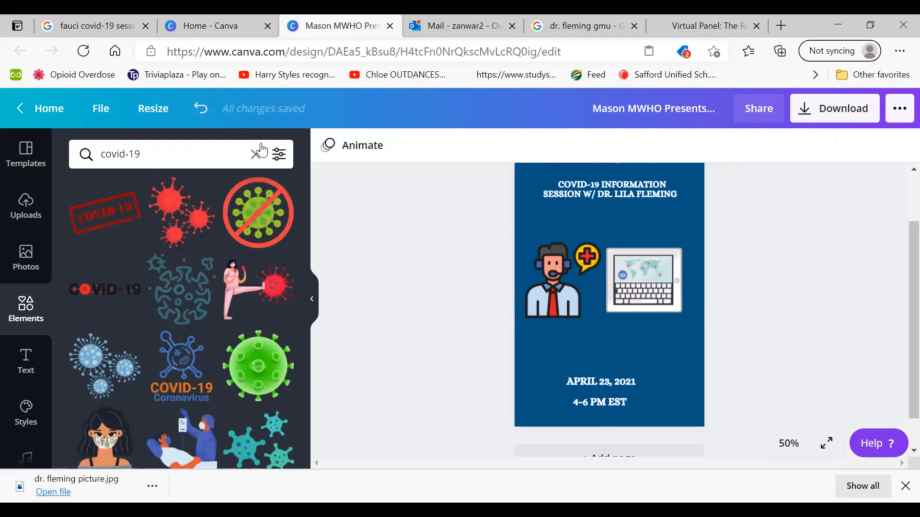
Insert the red three-virus graphic, shrink it to about half size and place it centred below the world-map tablet
{"action": "left_click", "coordinate": [192, 220]}
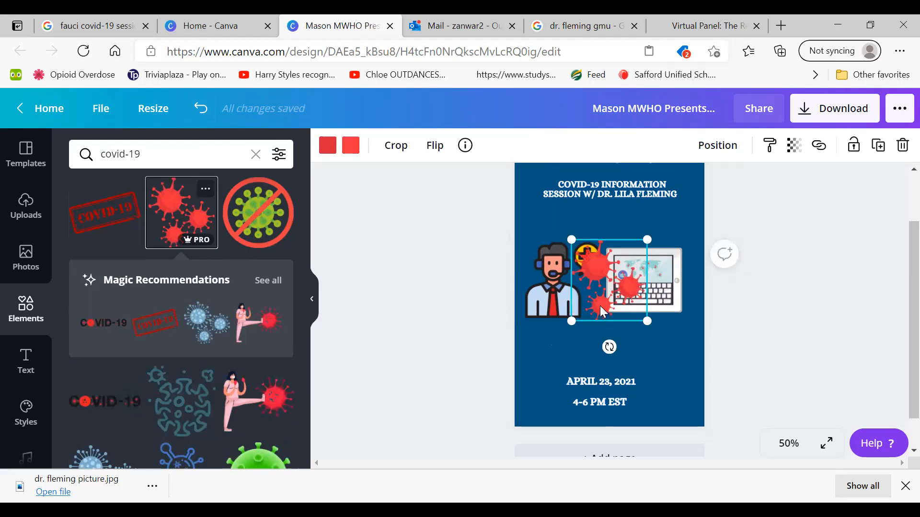
{"action": "left_click_drag", "start_coordinate": [637, 307], "coordinate": [628, 302]}
{"action": "left_click_drag", "start_coordinate": [589, 270], "coordinate": [637, 346]}
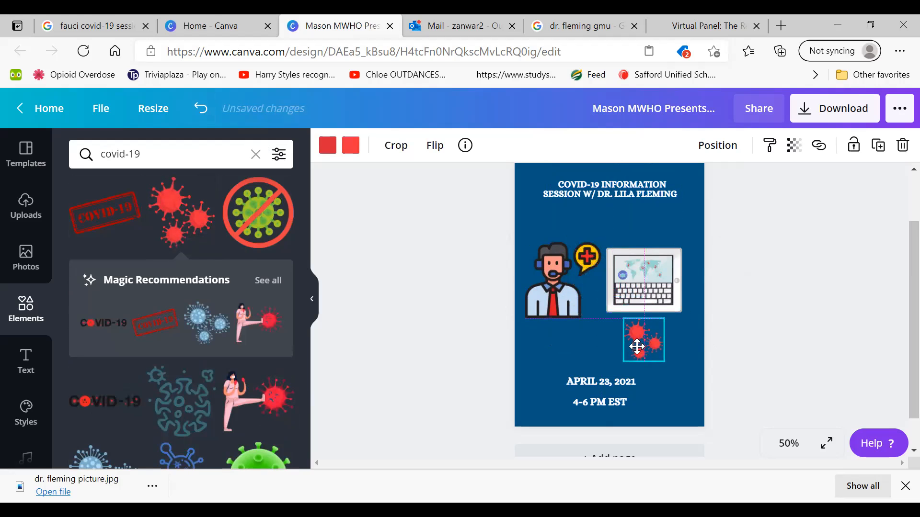
Enlarge the tablet to about 2.4 by 2 and the virus graphic to about 1.5 by 1.6, shifting the tablet and headset man slightly upward
{"action": "left_click", "coordinate": [525, 367]}
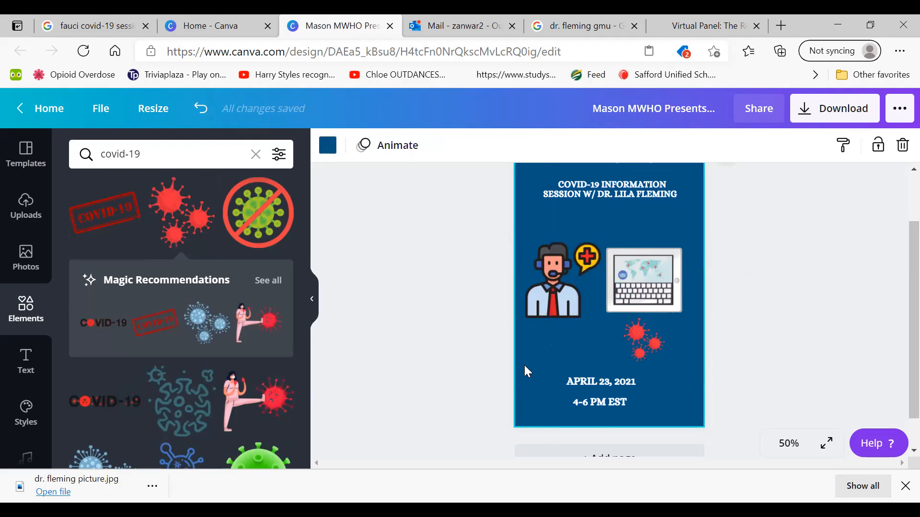
{"action": "left_click", "coordinate": [628, 282]}
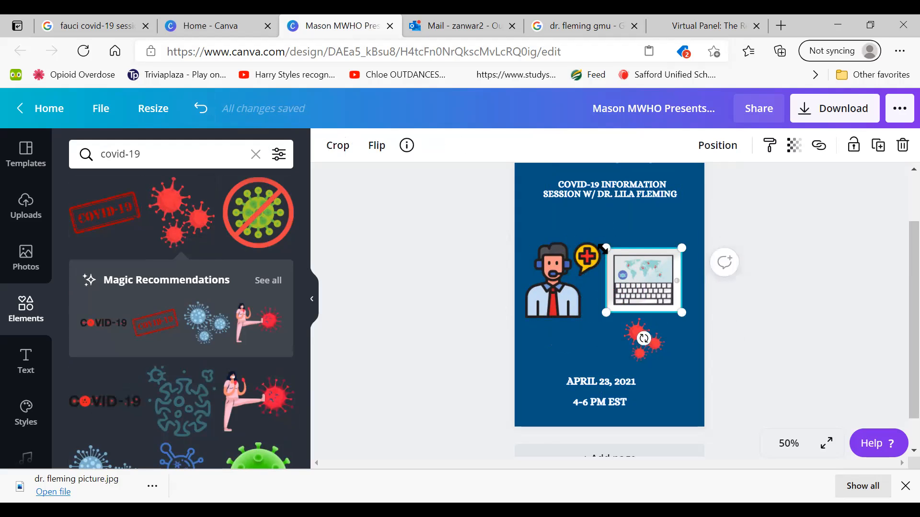
{"action": "left_click_drag", "start_coordinate": [607, 248], "coordinate": [600, 242]}
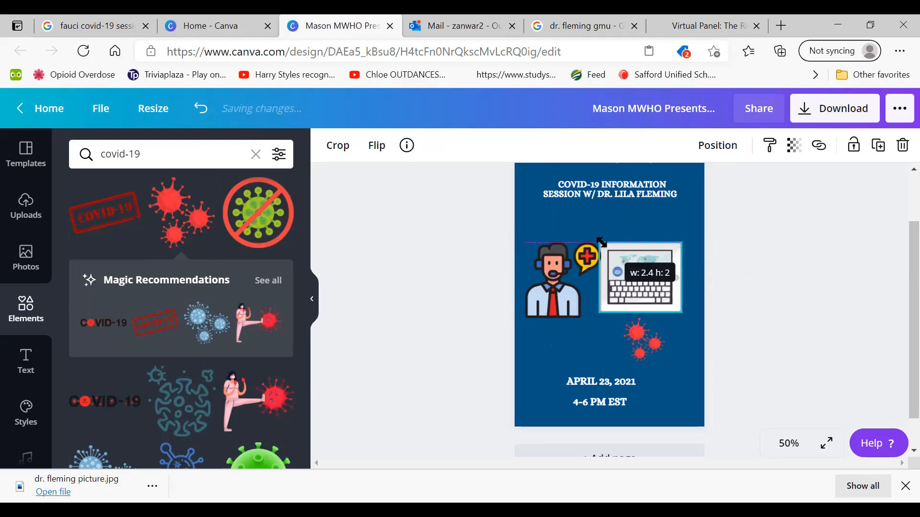
{"action": "left_click_drag", "start_coordinate": [619, 272], "coordinate": [572, 256]}
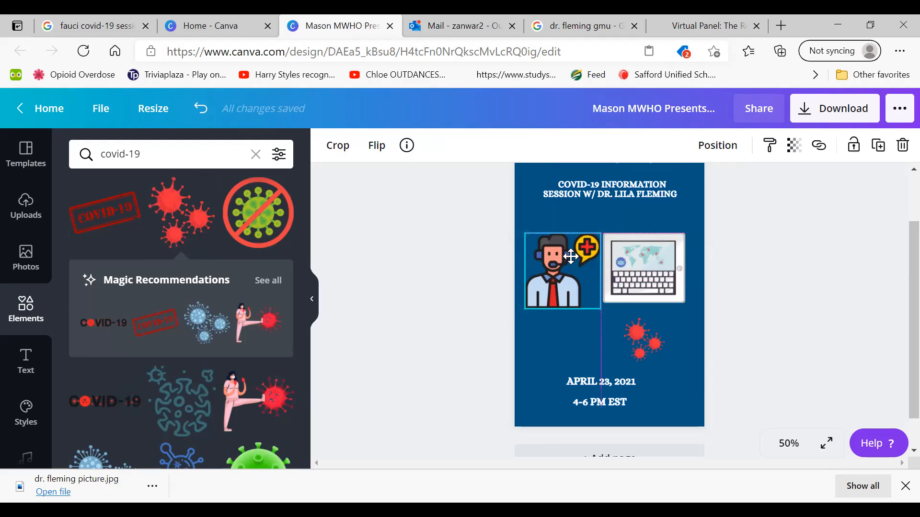
{"action": "left_click_drag", "start_coordinate": [571, 256], "coordinate": [571, 256]}
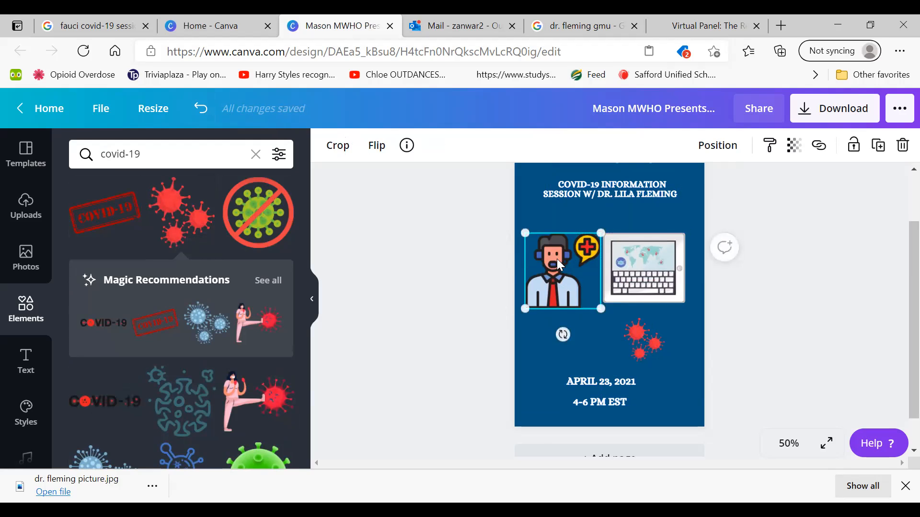
{"action": "left_click", "coordinate": [475, 282]}
{"action": "left_click_drag", "start_coordinate": [643, 348], "coordinate": [677, 359]}
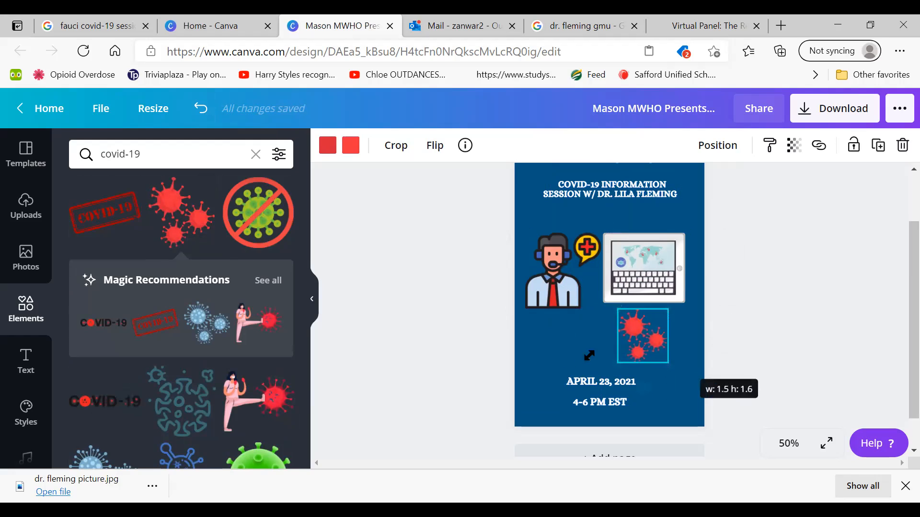
{"action": "left_click", "coordinate": [498, 351]}
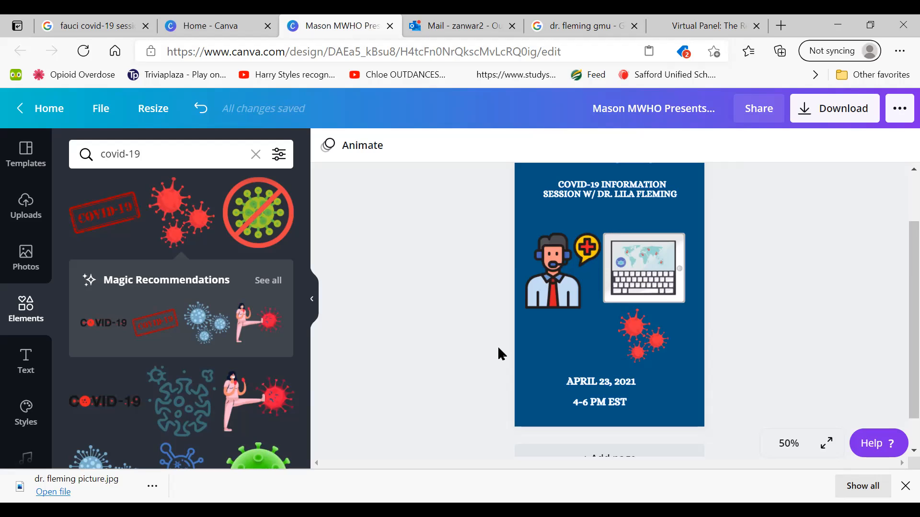
Move the COVID-19 session heading slightly lower, and slightly enlarge and lower the "Mason MWHO Presents..." title above it
{"action": "left_click_drag", "start_coordinate": [588, 191], "coordinate": [586, 202]}
{"action": "left_click", "coordinate": [894, 320]}
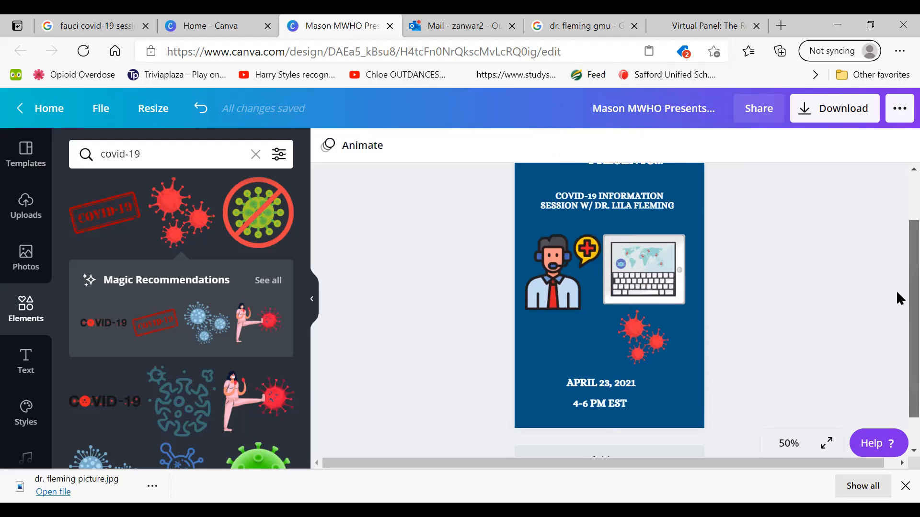
{"action": "scroll", "coordinate": [896, 283], "scroll_direction": "up", "scroll_amount": 1}
{"action": "left_click", "coordinate": [630, 210]}
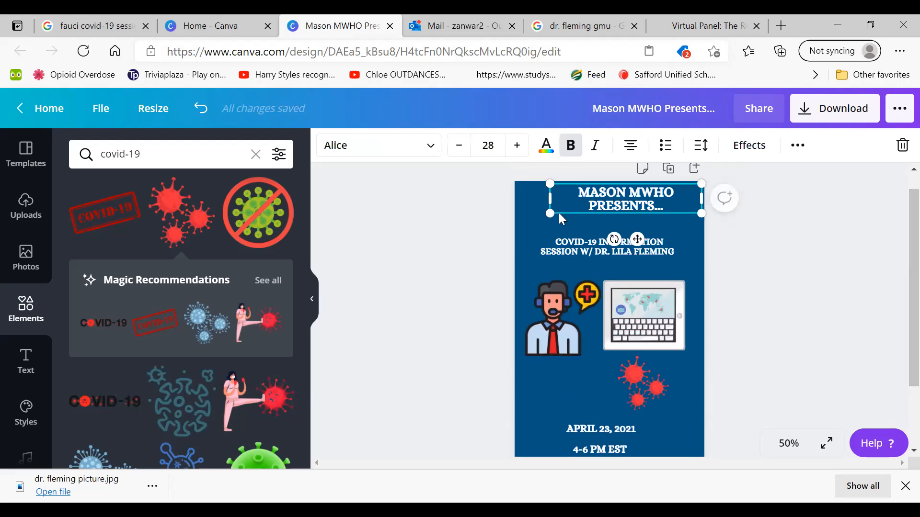
{"action": "left_click_drag", "start_coordinate": [550, 213], "coordinate": [544, 245]}
{"action": "left_click_drag", "start_coordinate": [594, 204], "coordinate": [573, 211]}
{"action": "left_click", "coordinate": [365, 247]}
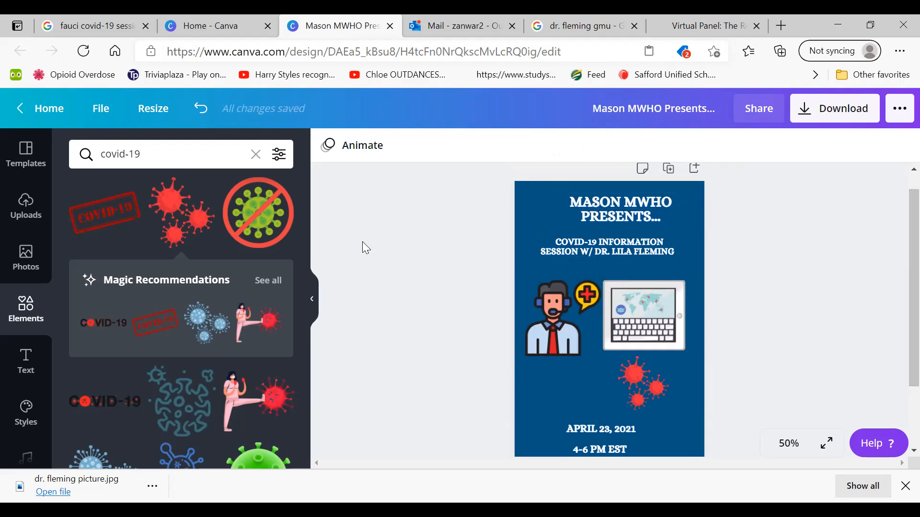
Move the "April 23, 2021" date and "4-6 PM EST" time lines slightly up, closer to the virus graphic
{"action": "left_click", "coordinate": [654, 422]}
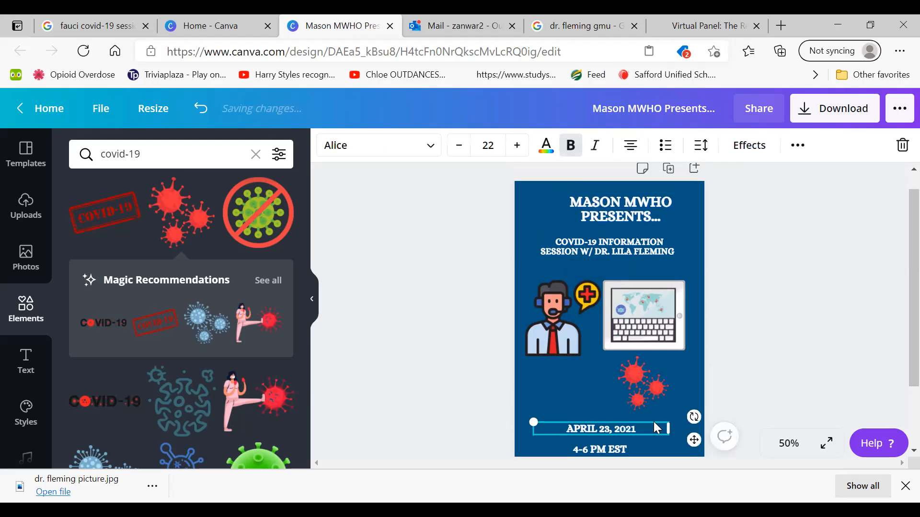
{"action": "left_click_drag", "start_coordinate": [654, 422], "coordinate": [619, 419]}
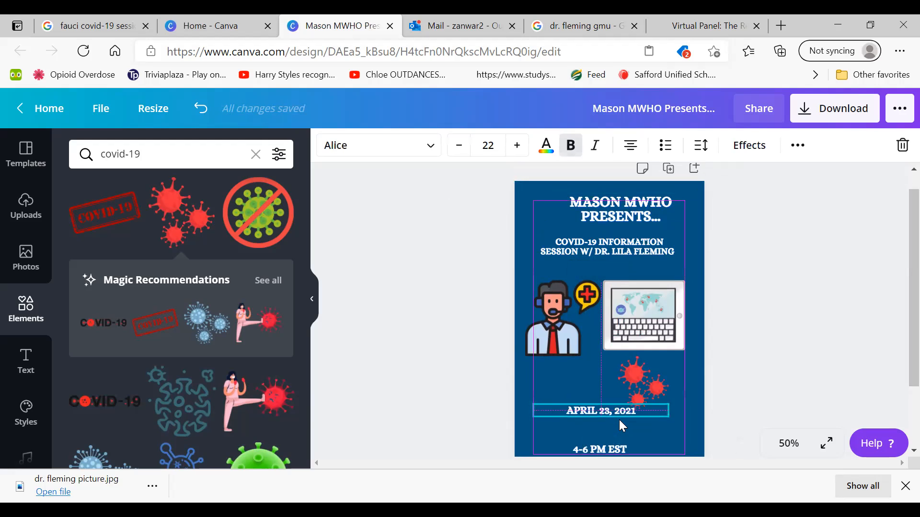
{"action": "left_click", "coordinate": [747, 384]}
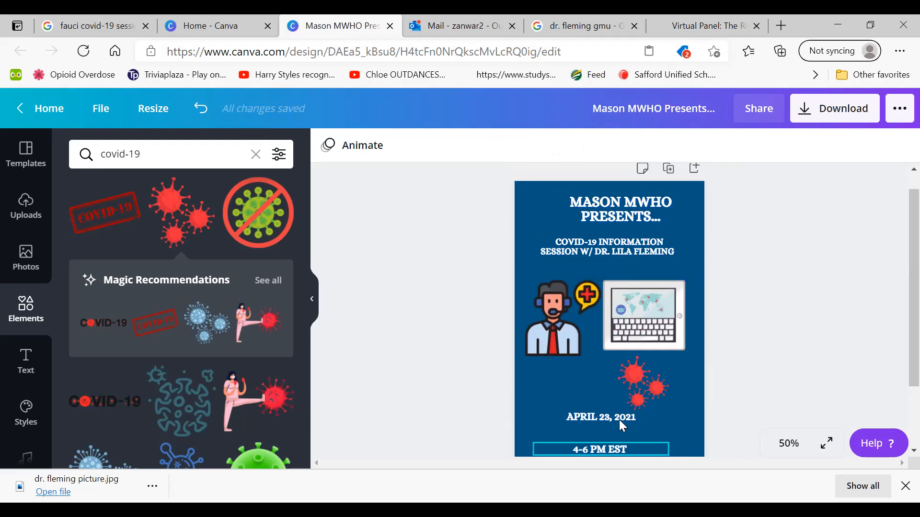
{"action": "left_click_drag", "start_coordinate": [601, 449], "coordinate": [601, 437]}
{"action": "key", "text": "Escape"}
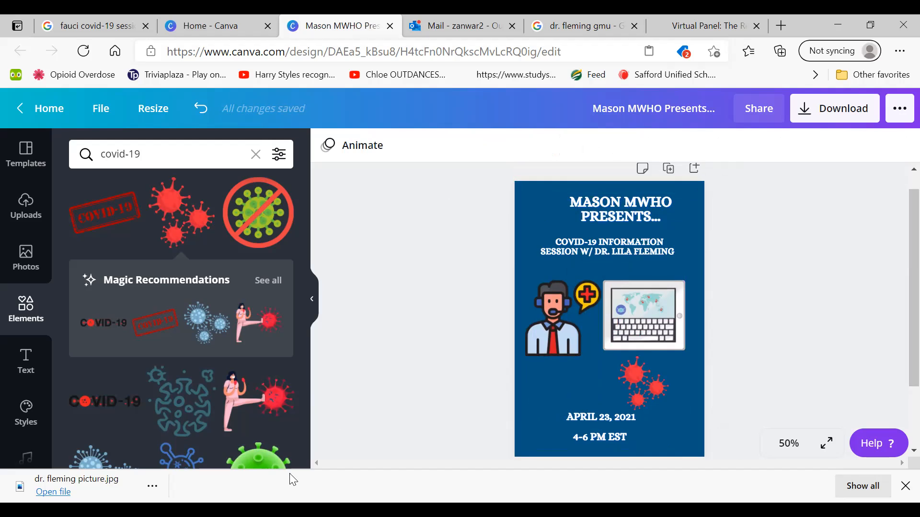
Insert the uploaded portrait photo of the speaker and delete the headset man graphic from the flyer
{"action": "left_click", "coordinate": [549, 301]}
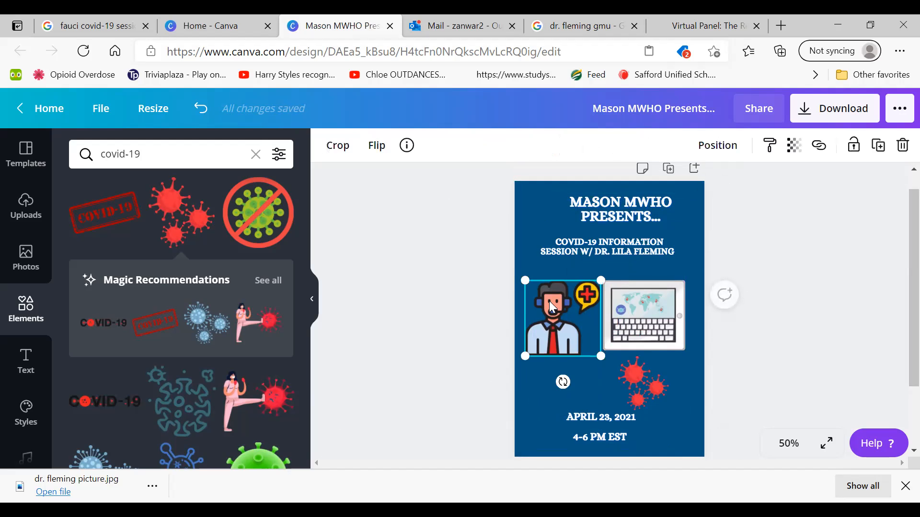
{"action": "left_click", "coordinate": [17, 269]}
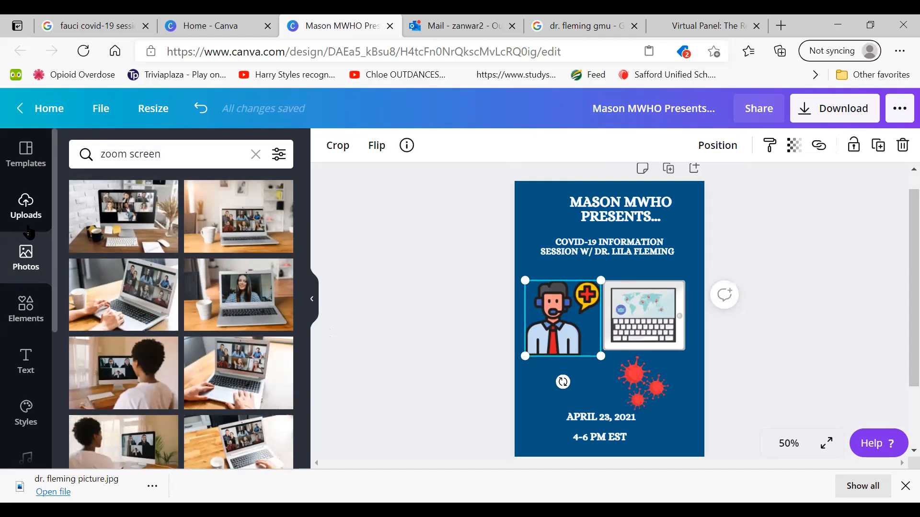
{"action": "left_click", "coordinate": [26, 206]}
{"action": "left_click", "coordinate": [105, 294]}
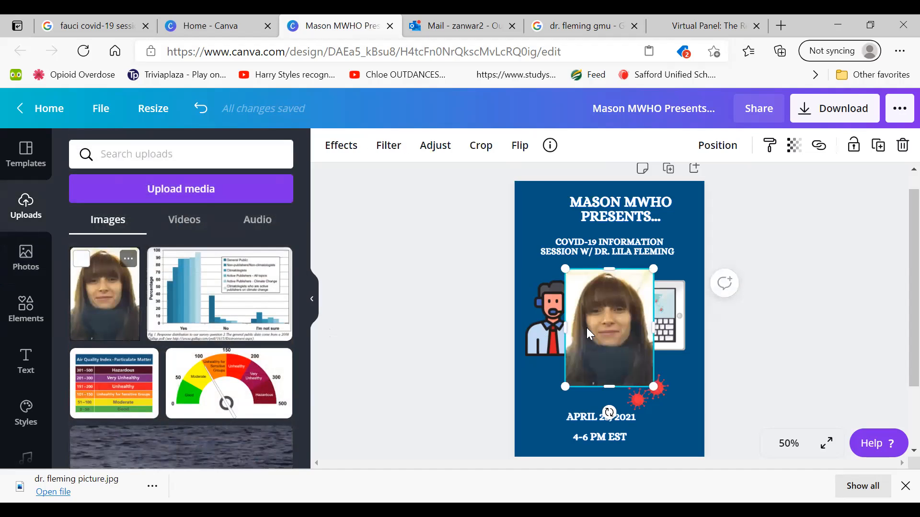
{"action": "left_click", "coordinate": [544, 322]}
{"action": "key", "text": "Delete"}
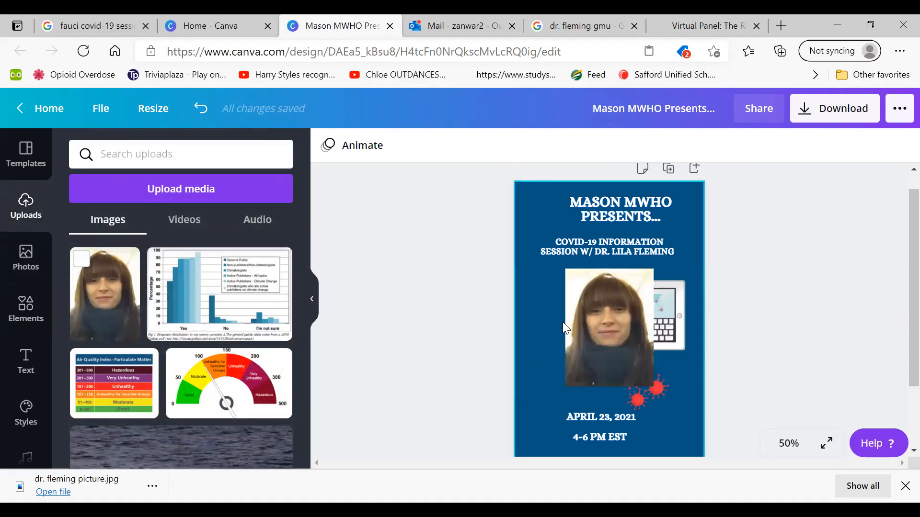
Shrink the speaker's portrait photo and place it left of the tablet, level with the tablet's upper edge
{"action": "left_click", "coordinate": [598, 321]}
{"action": "left_click_drag", "start_coordinate": [598, 321], "coordinate": [533, 309]}
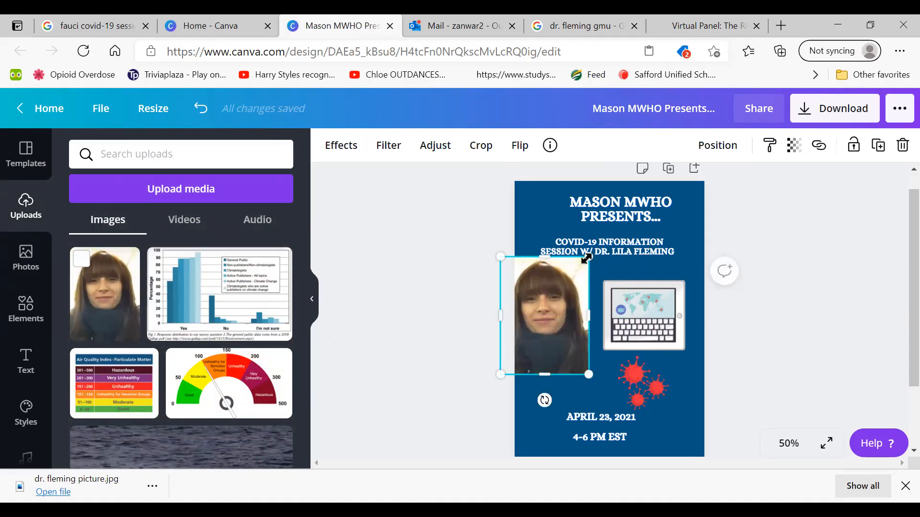
{"action": "left_click_drag", "start_coordinate": [586, 259], "coordinate": [564, 291]}
{"action": "left_click_drag", "start_coordinate": [528, 323], "coordinate": [571, 307]}
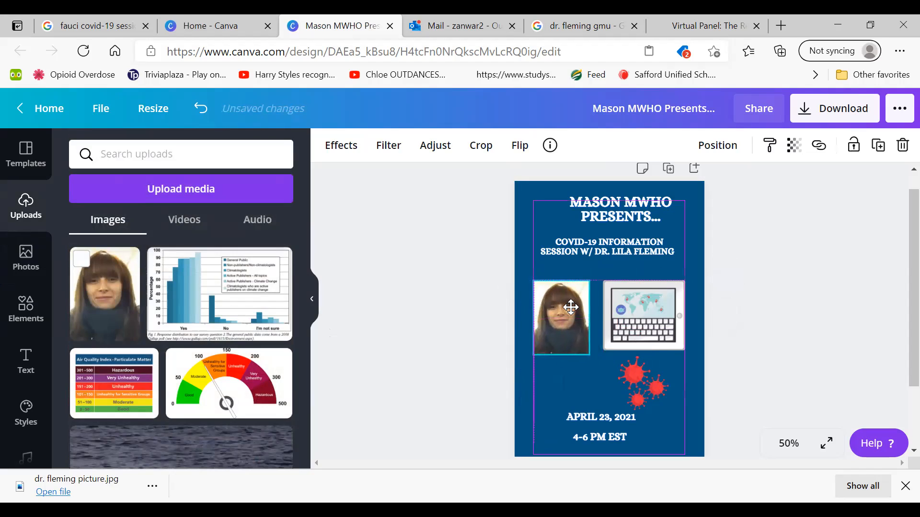
{"action": "left_click", "coordinate": [437, 316]}
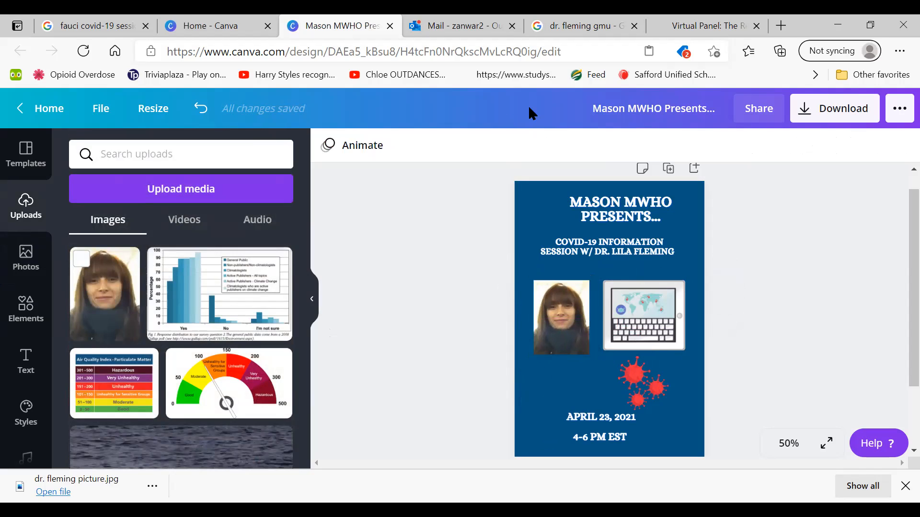
Rename the design as "covid-19 information flyer assignment 1"
{"action": "left_click", "coordinate": [636, 109]}
{"action": "key", "text": "BackSpace"}
{"action": "type", "text": "covid-19 information flyer assignment 1"}
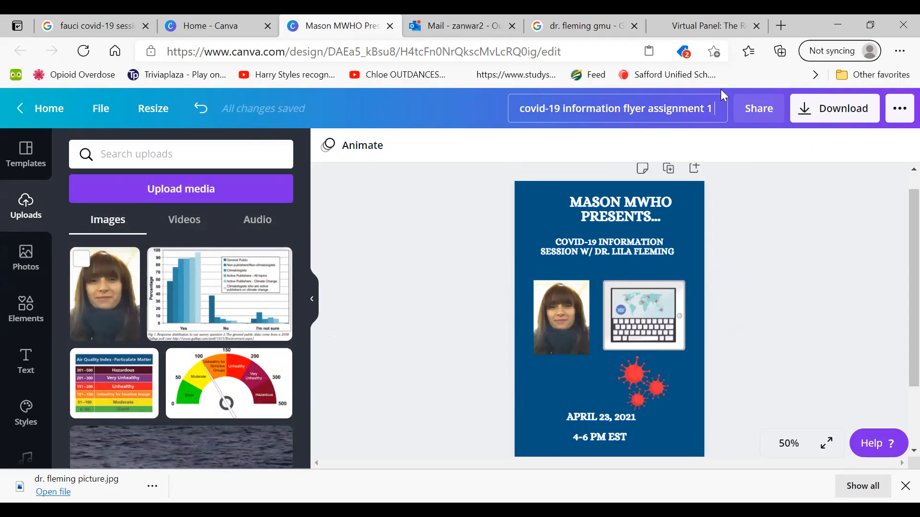
{"action": "left_click", "coordinate": [766, 246]}
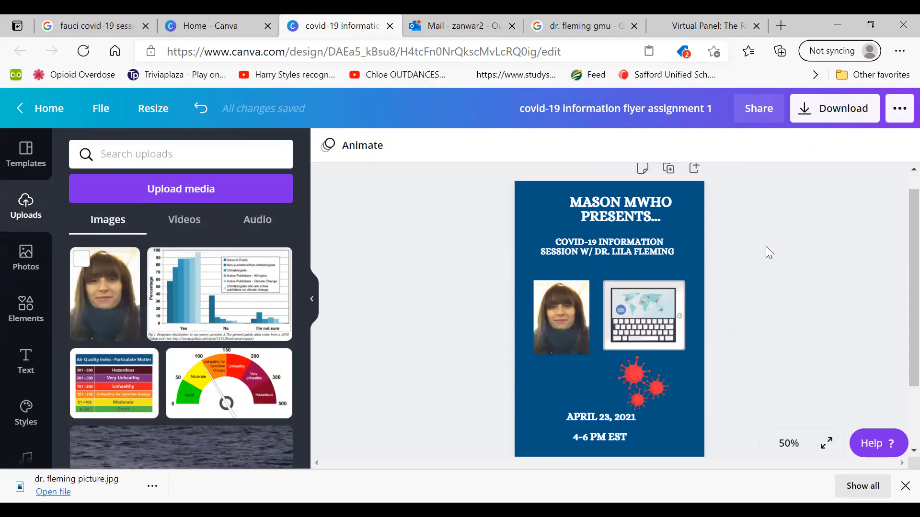
Download the flyer as a PNG at size 1 and return to the design
{"action": "left_click", "coordinate": [900, 109]}
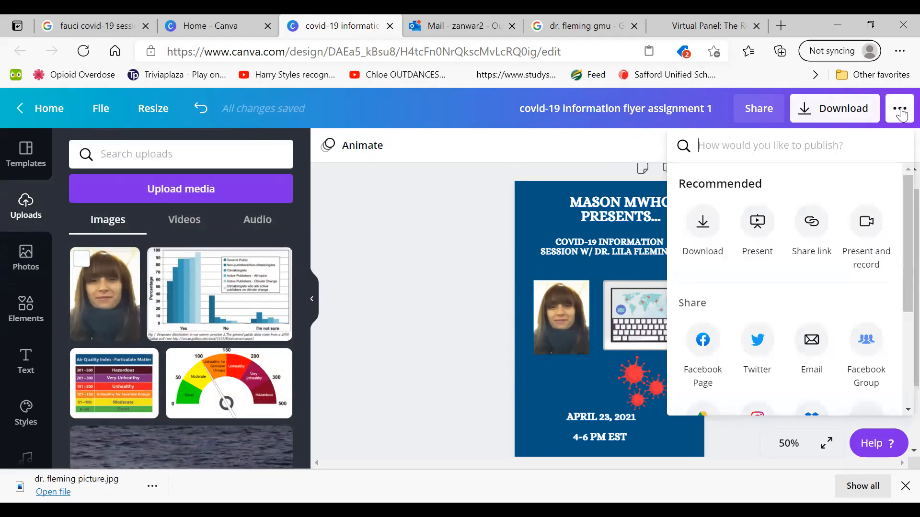
{"action": "left_click_drag", "start_coordinate": [896, 185], "coordinate": [884, 211]}
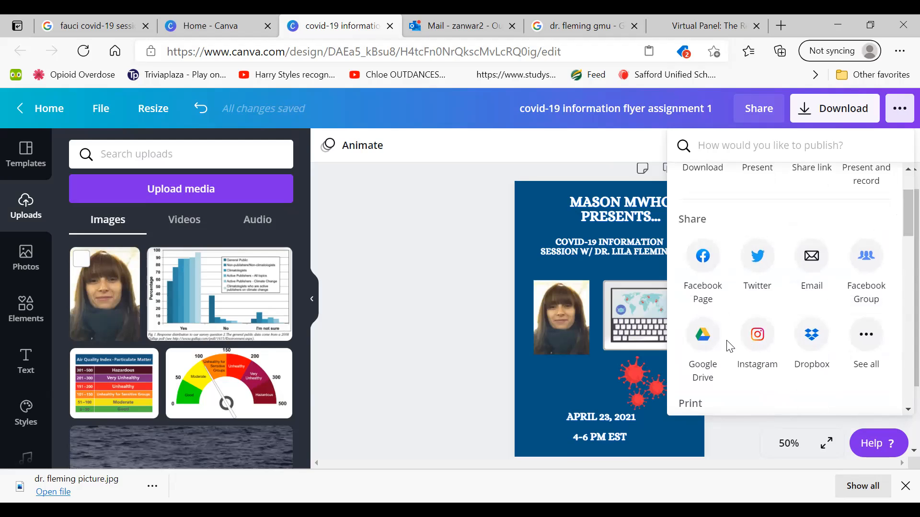
{"action": "scroll", "coordinate": [730, 346], "scroll_direction": "up", "scroll_amount": 2}
{"action": "scroll", "coordinate": [730, 346], "scroll_direction": "down", "scroll_amount": 2}
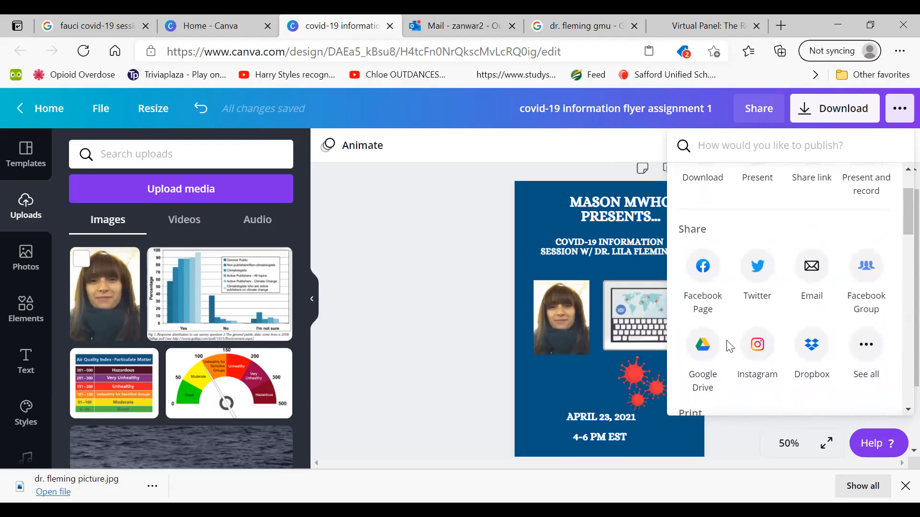
{"action": "scroll", "coordinate": [730, 346], "scroll_direction": "up", "scroll_amount": 2}
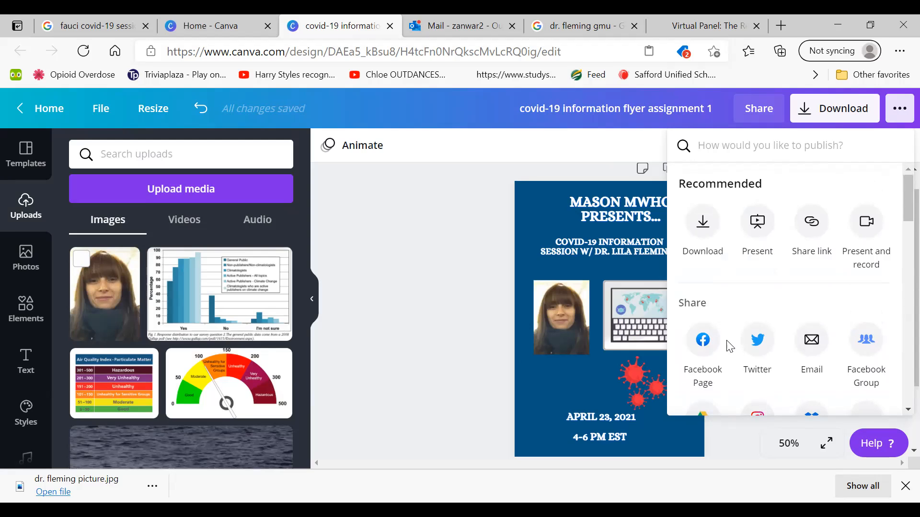
{"action": "left_click", "coordinate": [710, 238]}
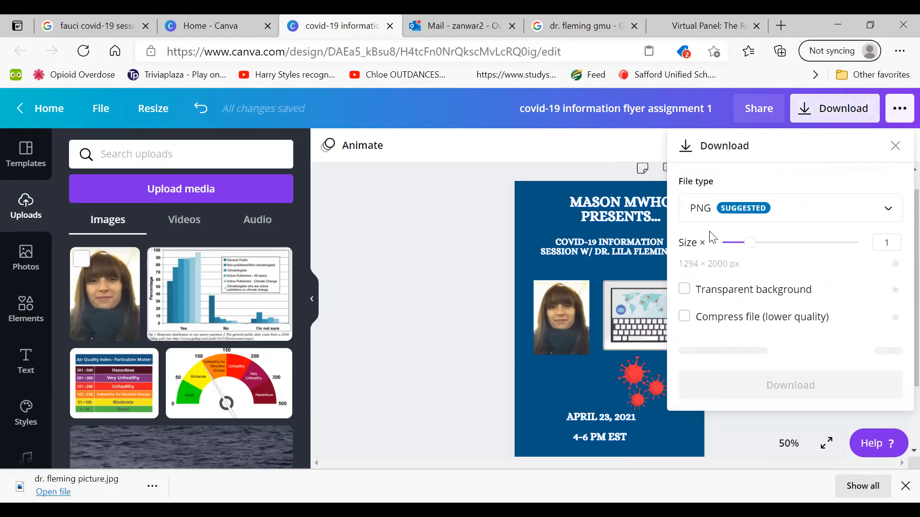
{"action": "left_click", "coordinate": [724, 209]}
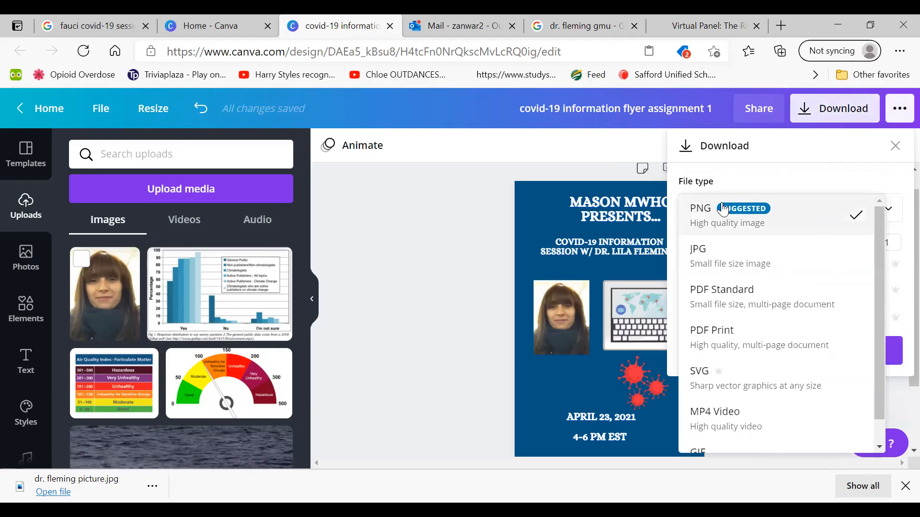
{"action": "left_click", "coordinate": [724, 210]}
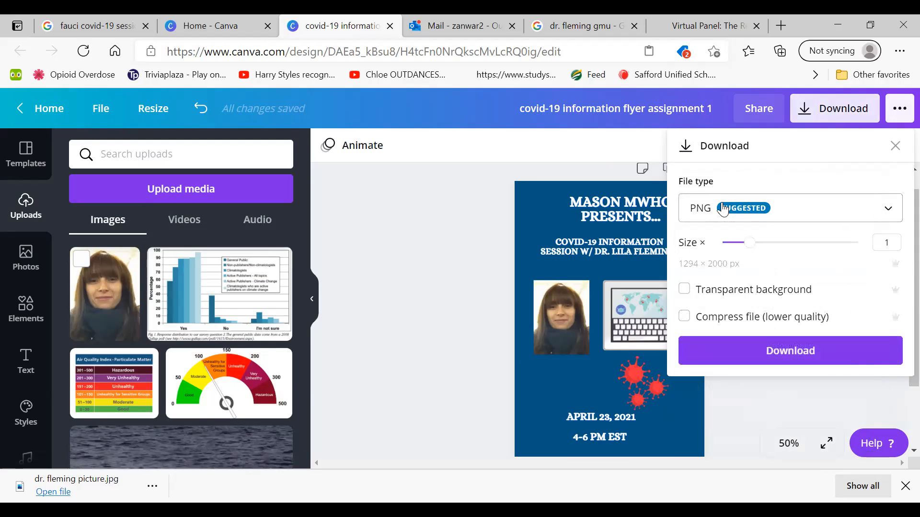
{"action": "left_click", "coordinate": [739, 346]}
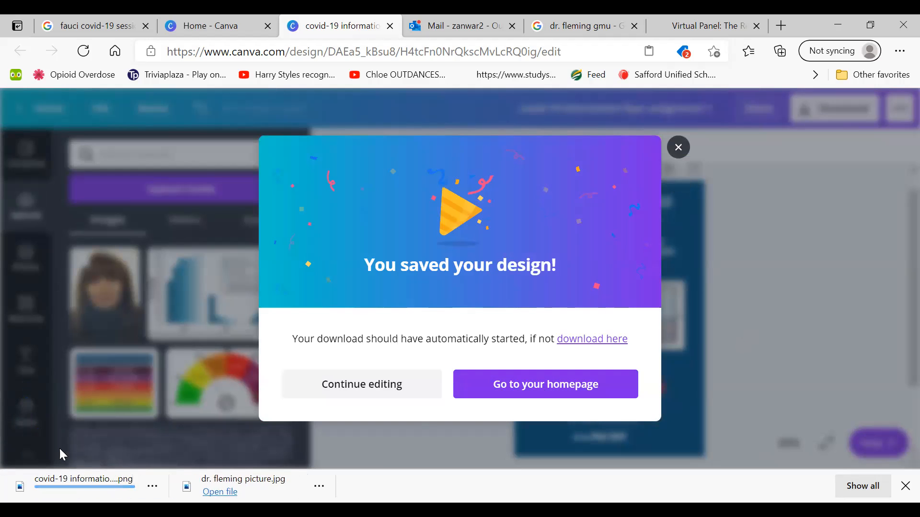
{"action": "left_click", "coordinate": [675, 154]}
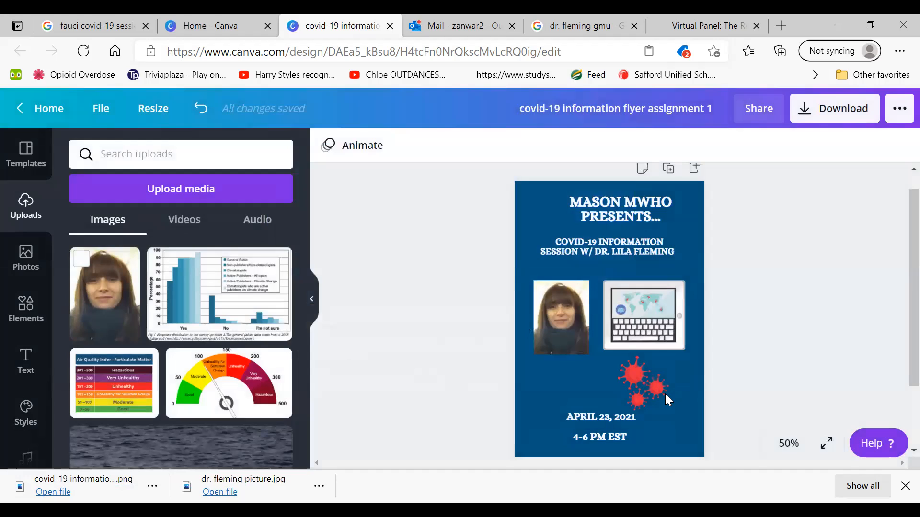